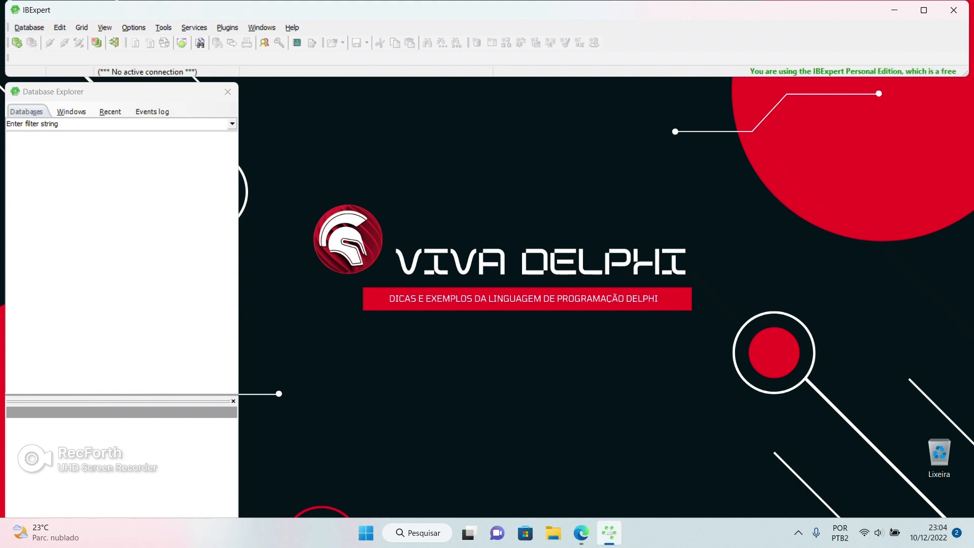
# Bring the ibexpert.net website in Microsoft Edge to the front
pyautogui.click(582, 532)
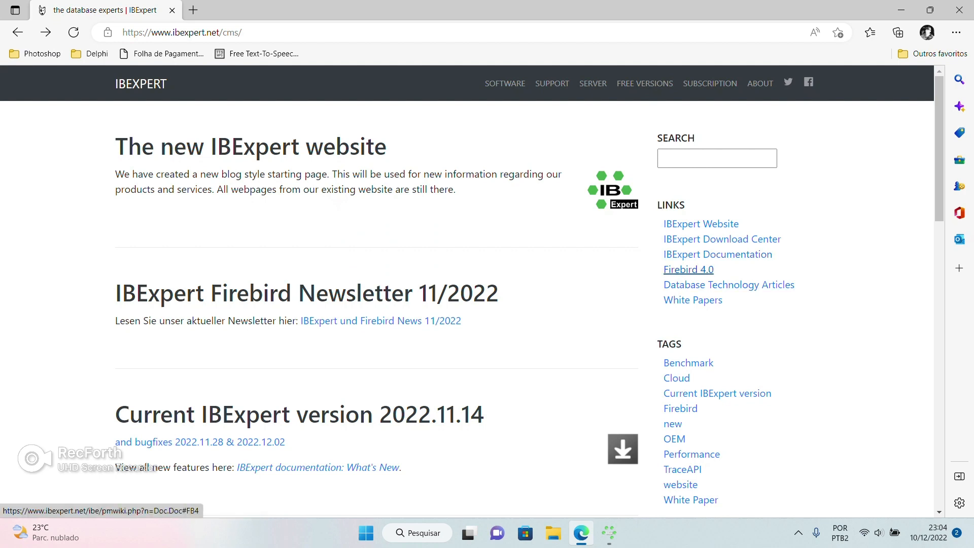
# Browse the Firebird 4.0 documentation and IBExpert download center, then close Edge
pyautogui.click(689, 270)
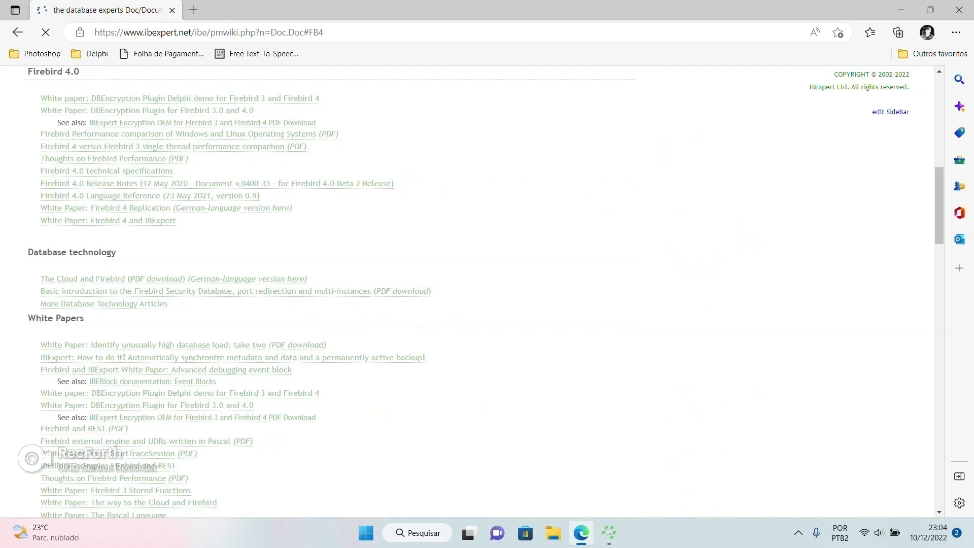
pyautogui.scroll(10, 29, 336)
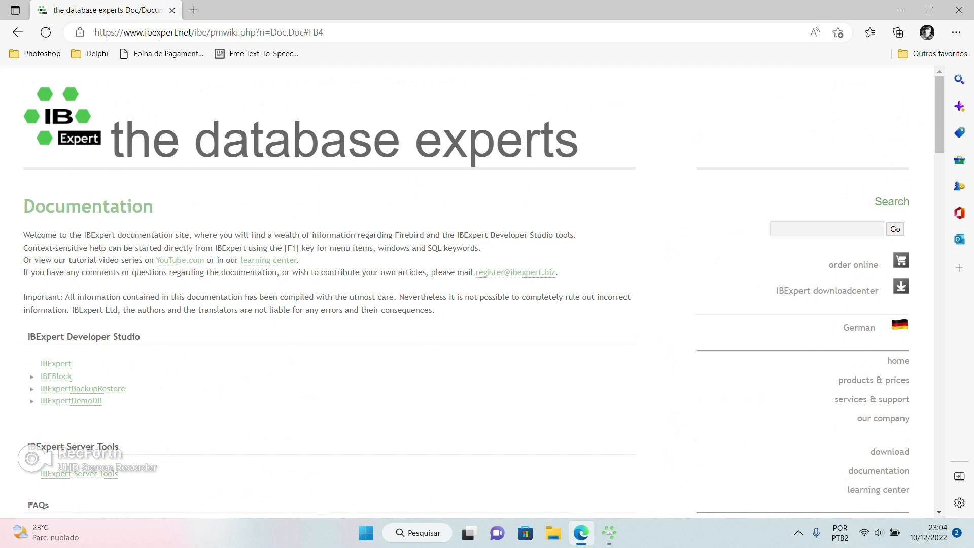
pyautogui.click(827, 290)
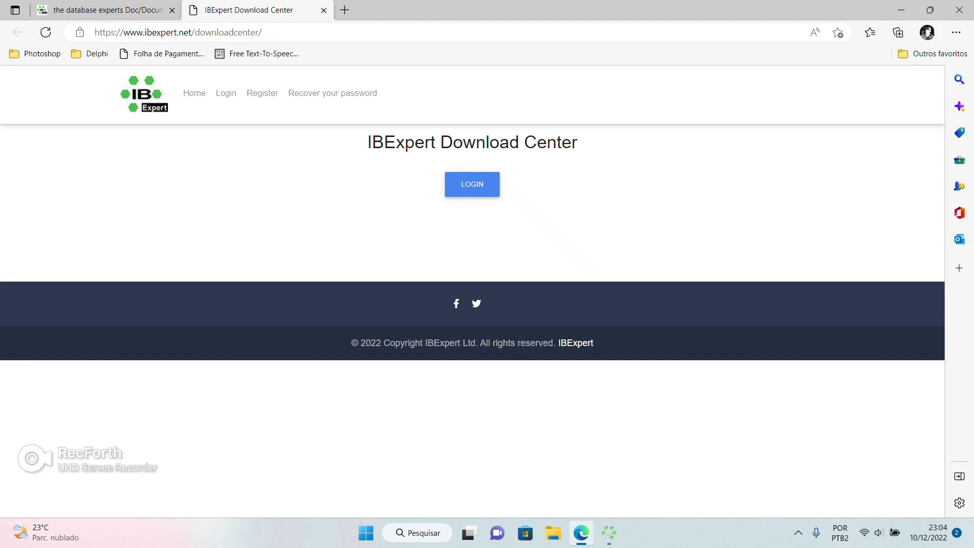
pyautogui.click(323, 10)
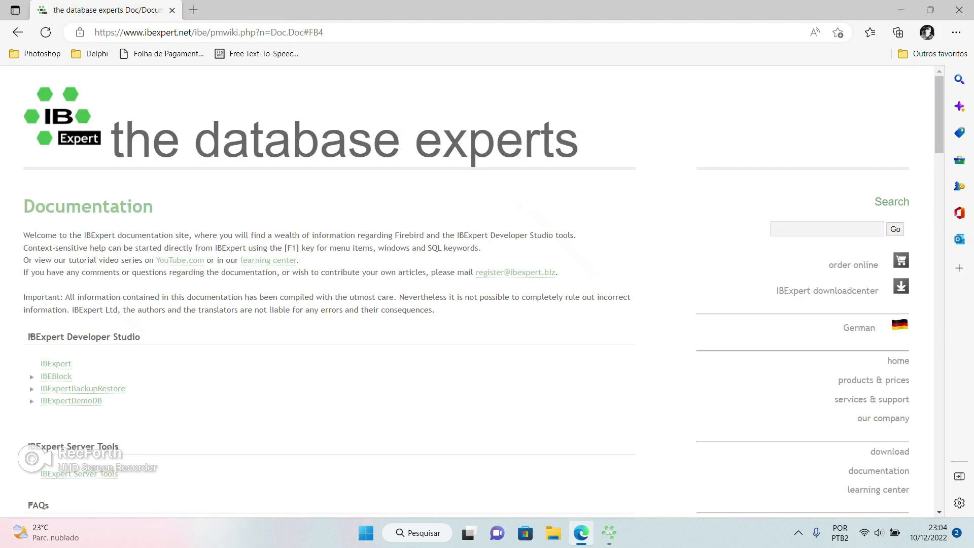
pyautogui.click(959, 10)
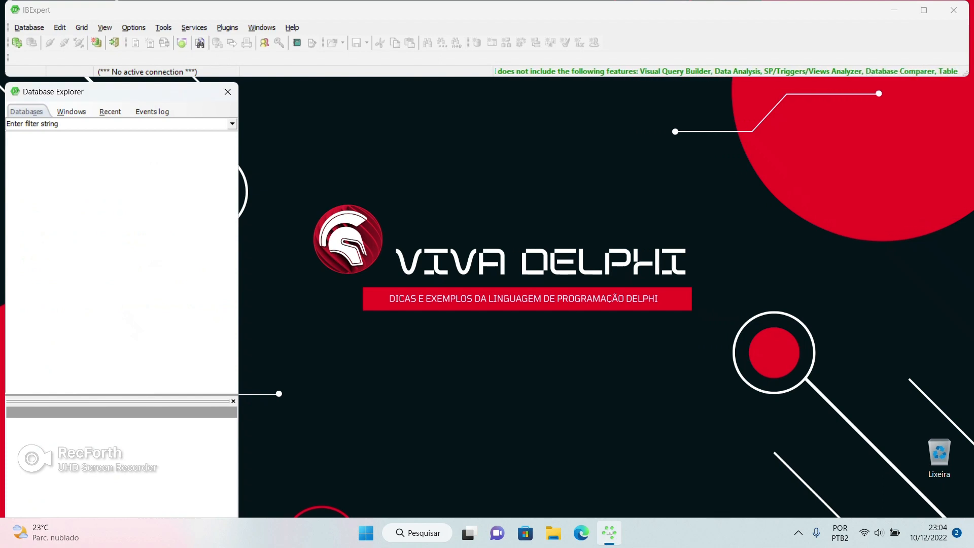
# Start a new database in Create Database with Server/Protocol set to Local, default
pyautogui.click(29, 28)
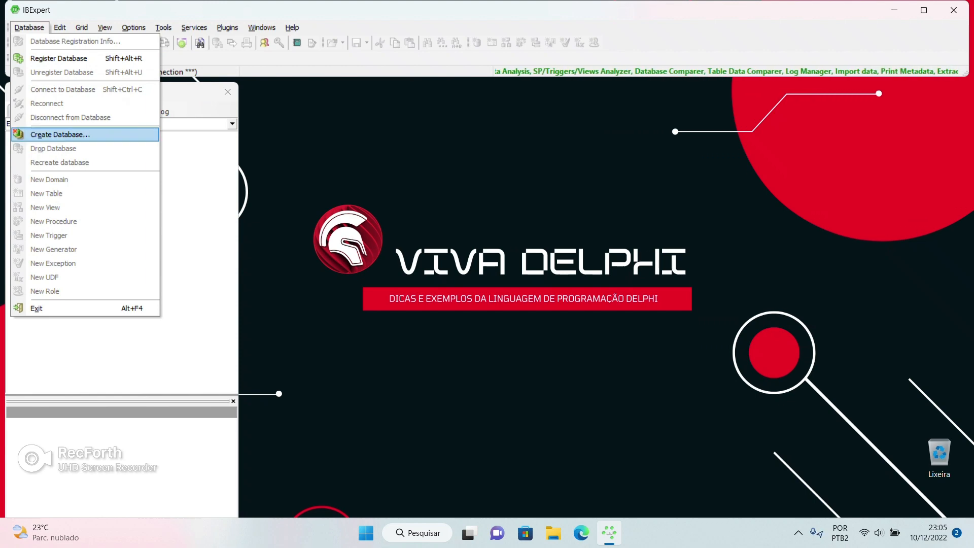
pyautogui.press('Return')
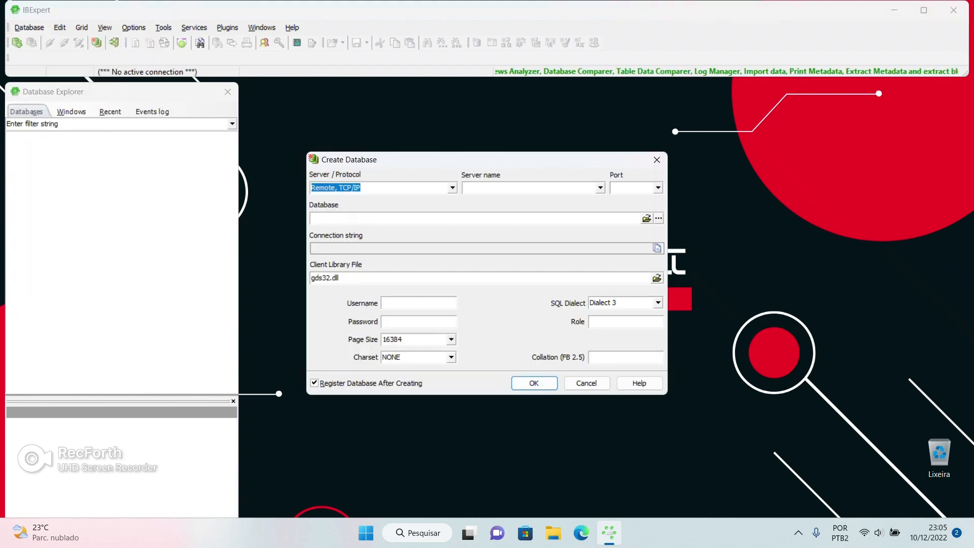
pyautogui.hotkey('alt', 'Down')
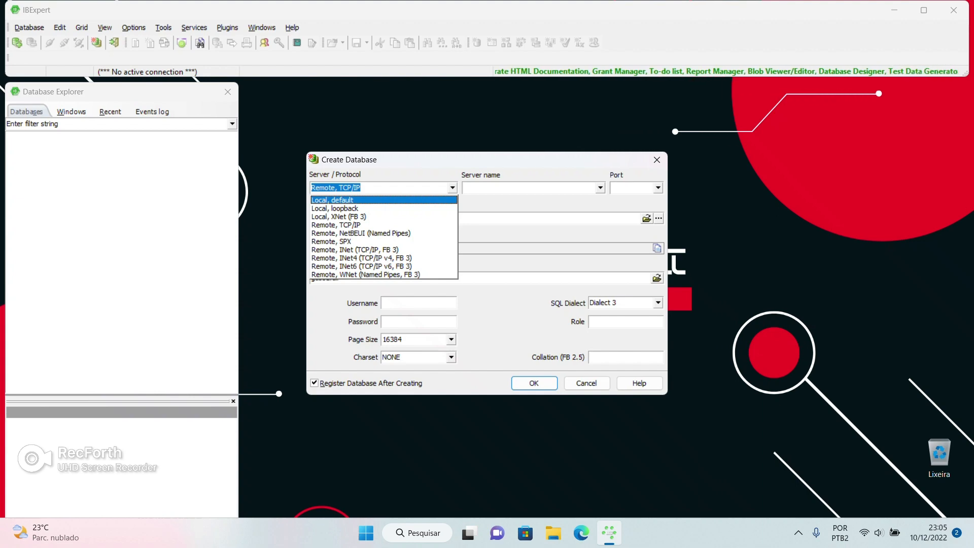
pyautogui.press('Return')
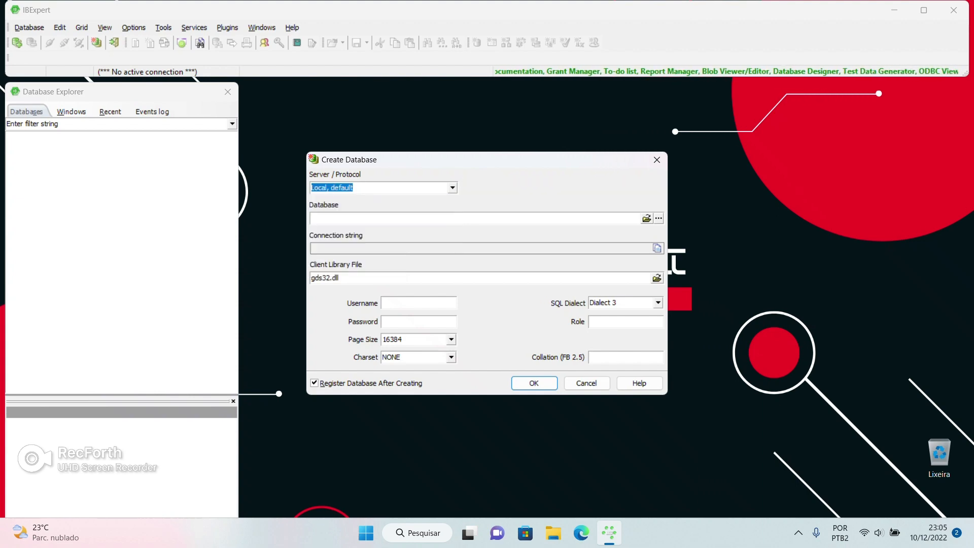
pyautogui.click(647, 218)
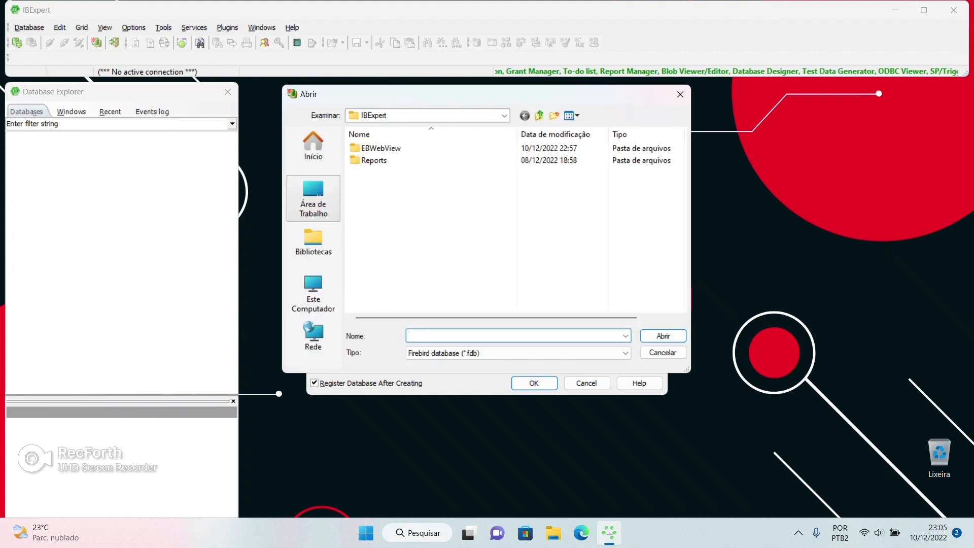
# Name the database file 'banco' in C:\Softwares e Apps\BANCO CIDADES
pyautogui.click(313, 199)
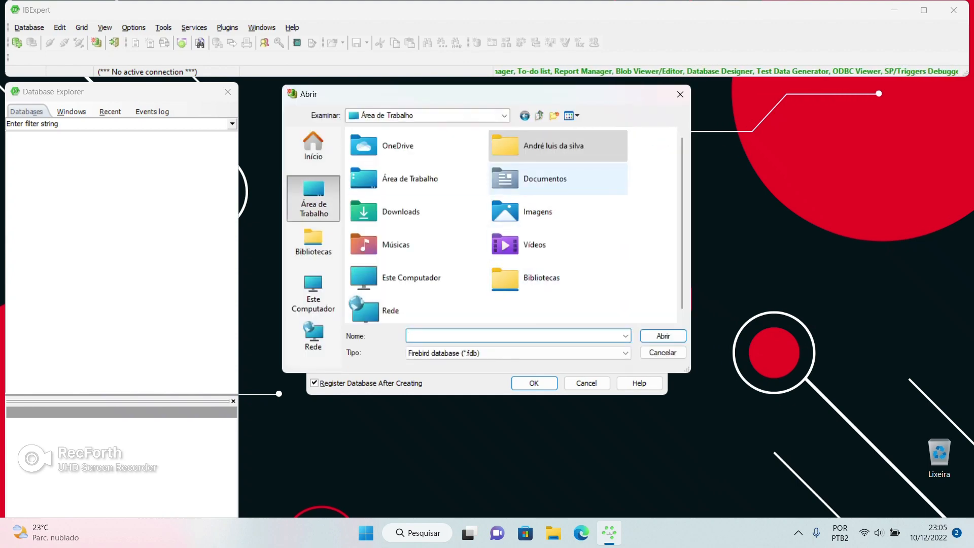
pyautogui.click(428, 116)
pyautogui.click(397, 300)
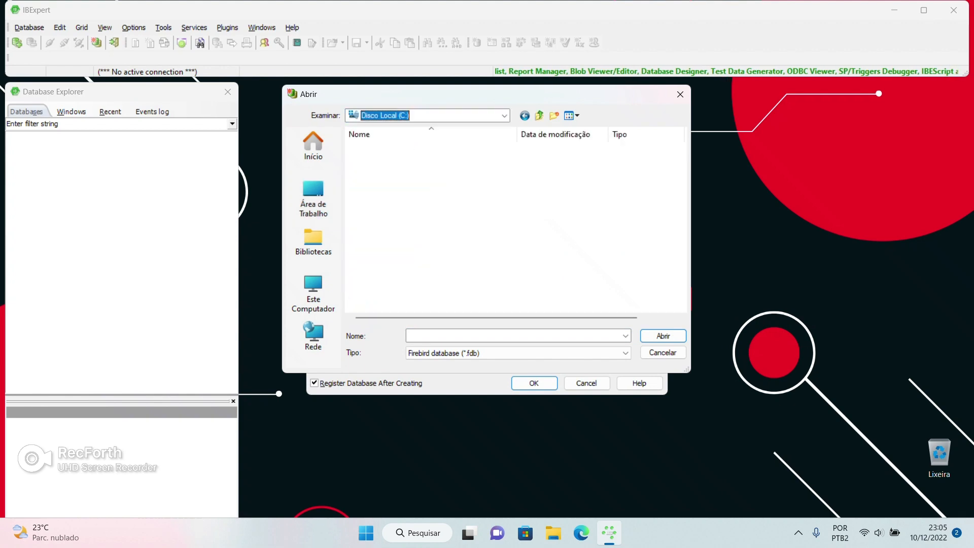
pyautogui.doubleClick(380, 209)
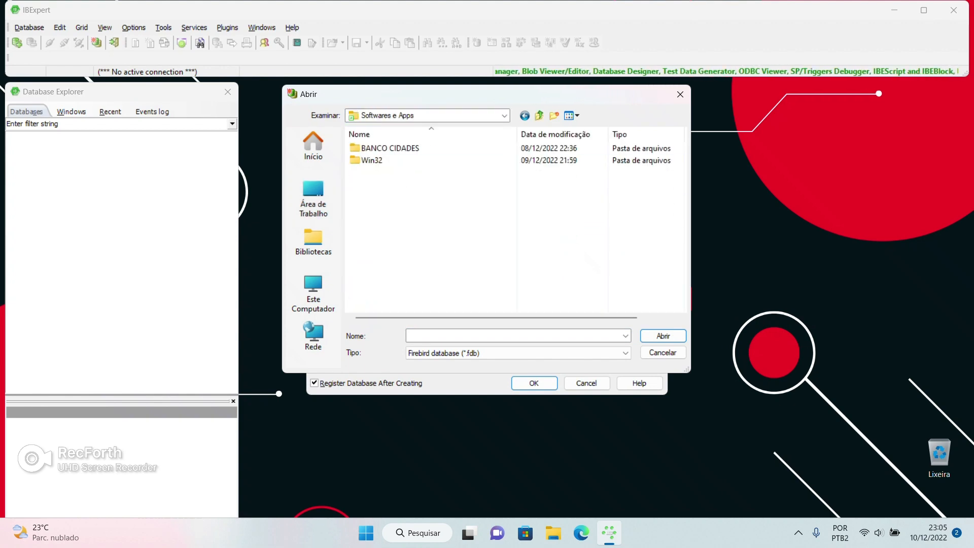
pyautogui.doubleClick(384, 149)
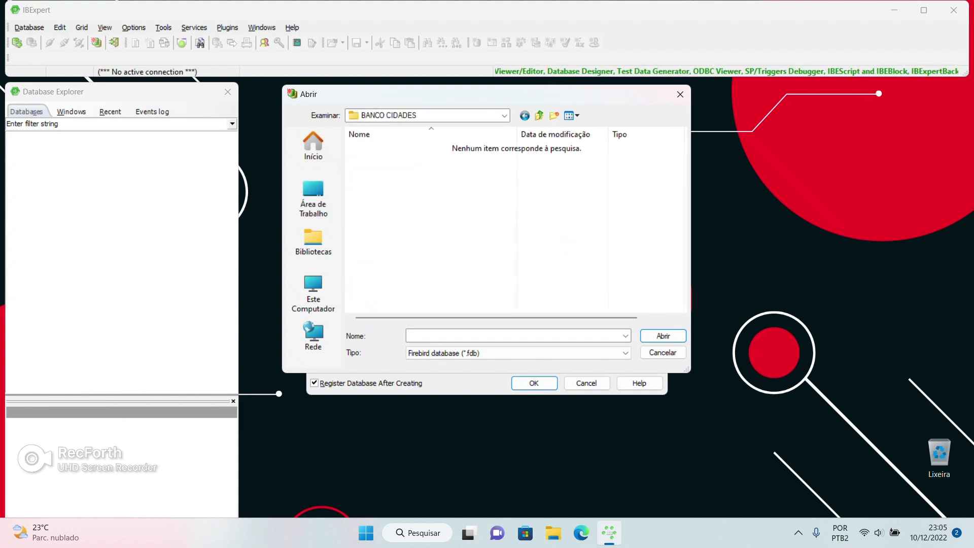
pyautogui.click(477, 336)
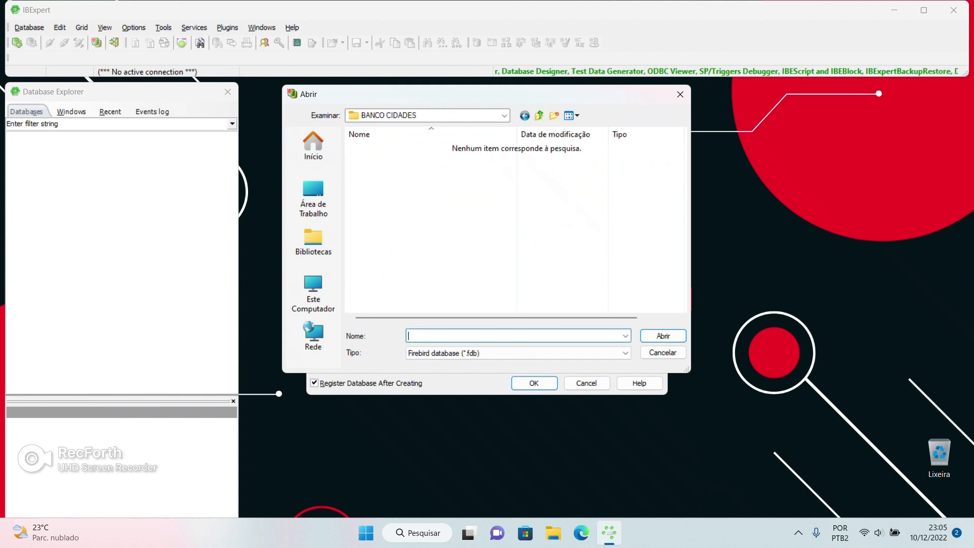
pyautogui.write('banco')
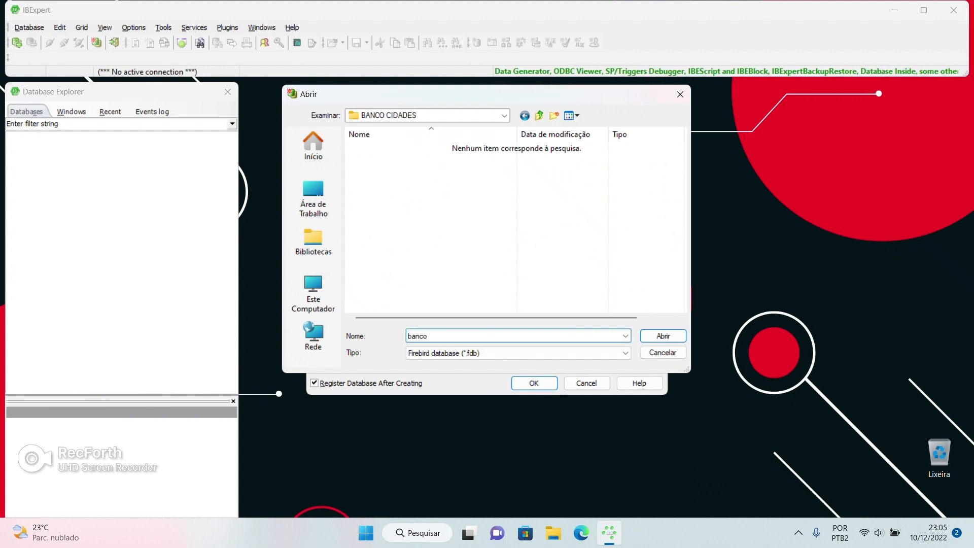
pyautogui.press('Return')
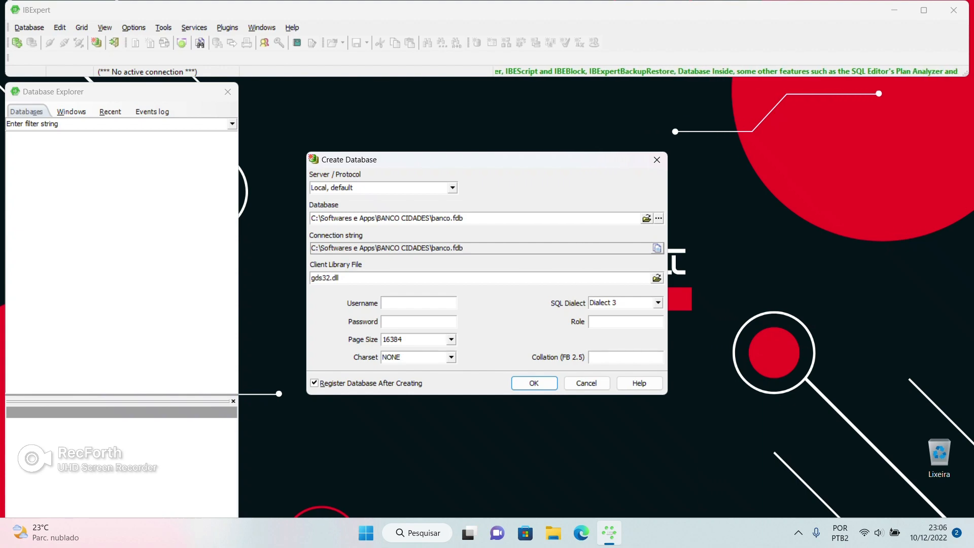
# Select the connection string text and browse for a client library file
pyautogui.moveTo(464, 248); pyautogui.dragTo(311, 248)
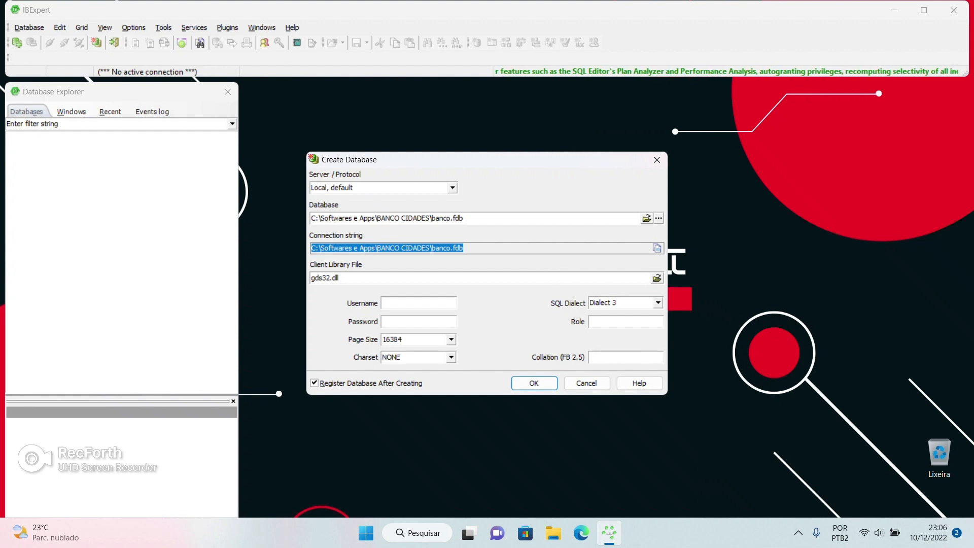
pyautogui.click(656, 278)
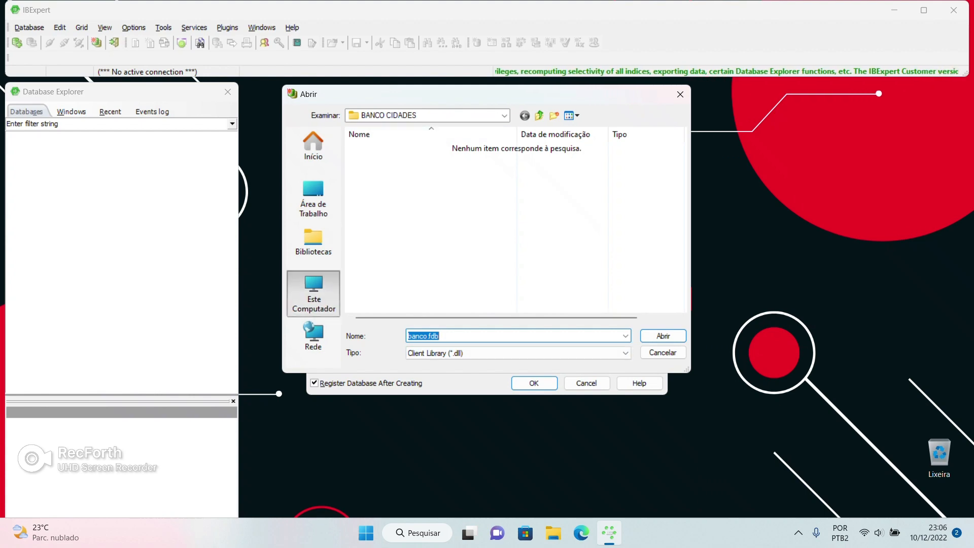
# Pick FBCLIENT.DLL from C:\Windows\System32 as the client library
pyautogui.click(314, 294)
pyautogui.doubleClick(385, 158)
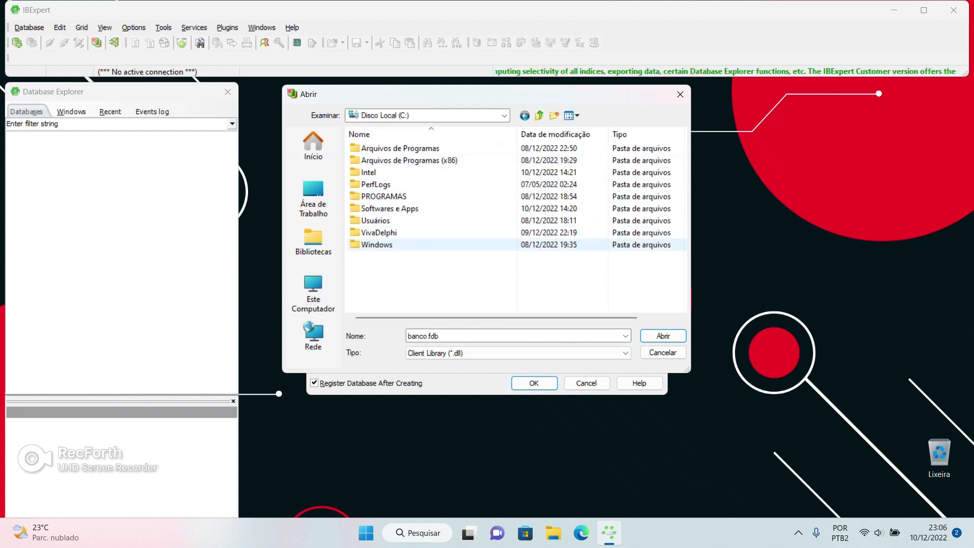
pyautogui.doubleClick(377, 244)
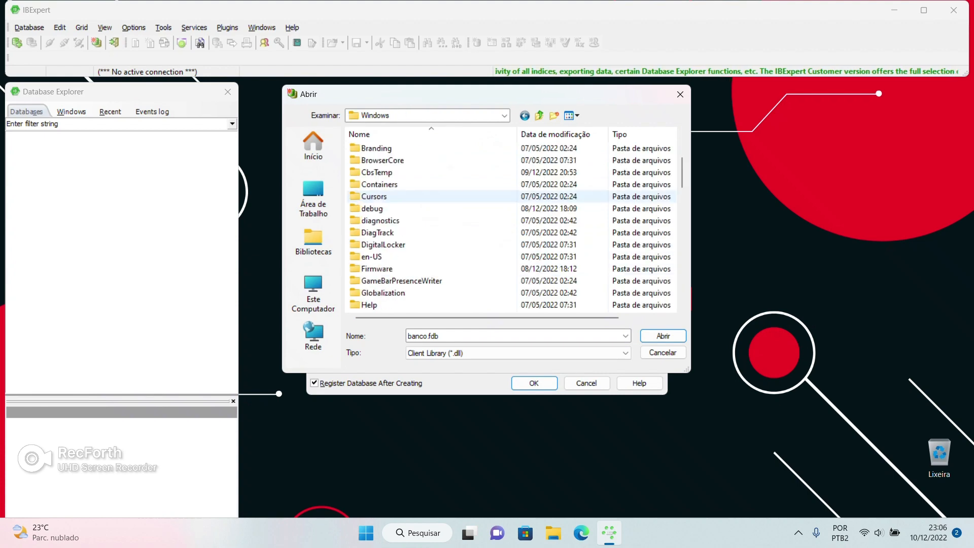
pyautogui.scroll(-20, 386, 293)
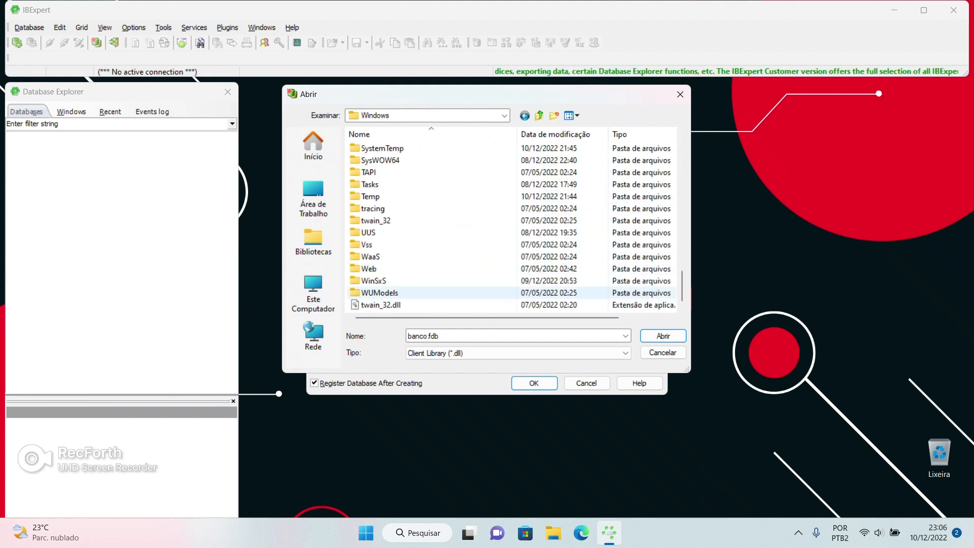
pyautogui.scroll(4, 386, 221)
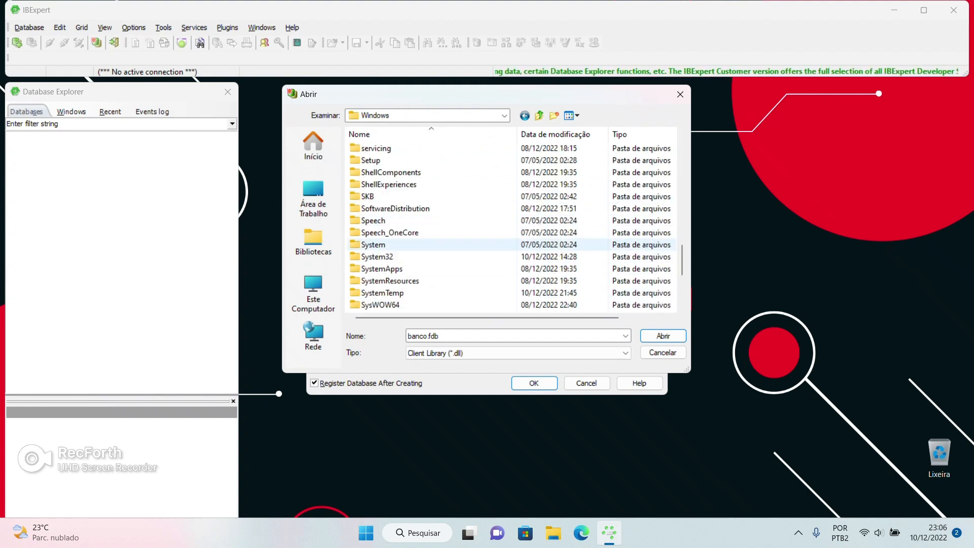
pyautogui.doubleClick(377, 257)
pyautogui.press('f')
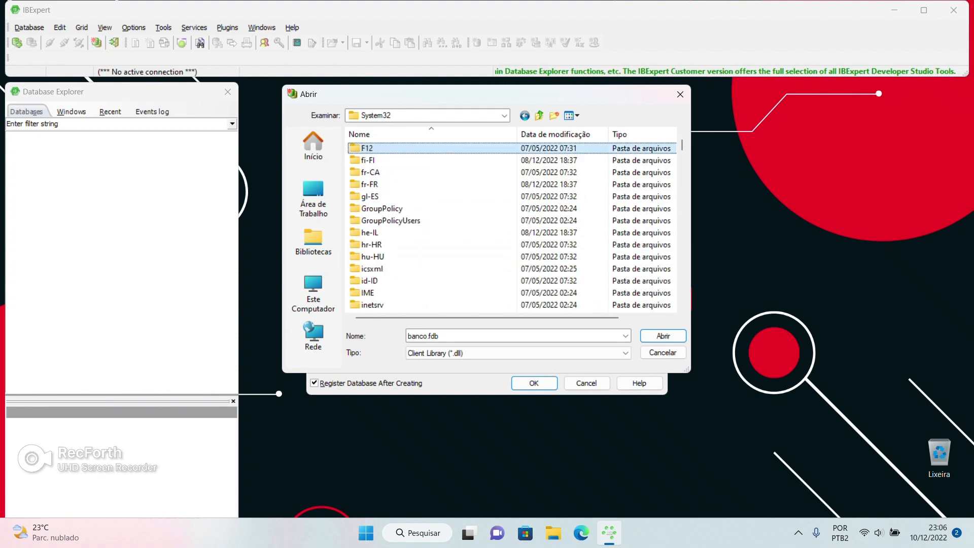
pyautogui.press('b')
pyautogui.click(388, 161)
pyautogui.click(388, 149)
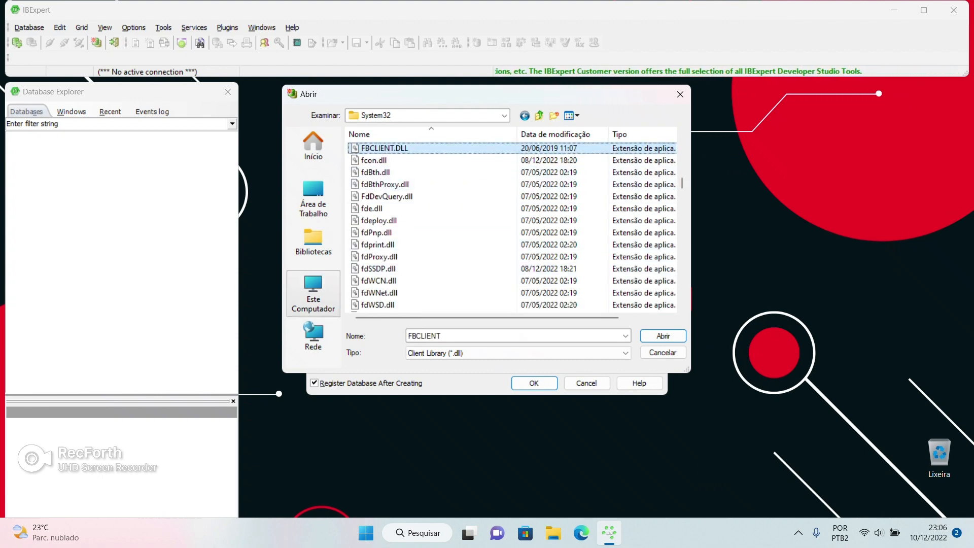
pyautogui.click(663, 336)
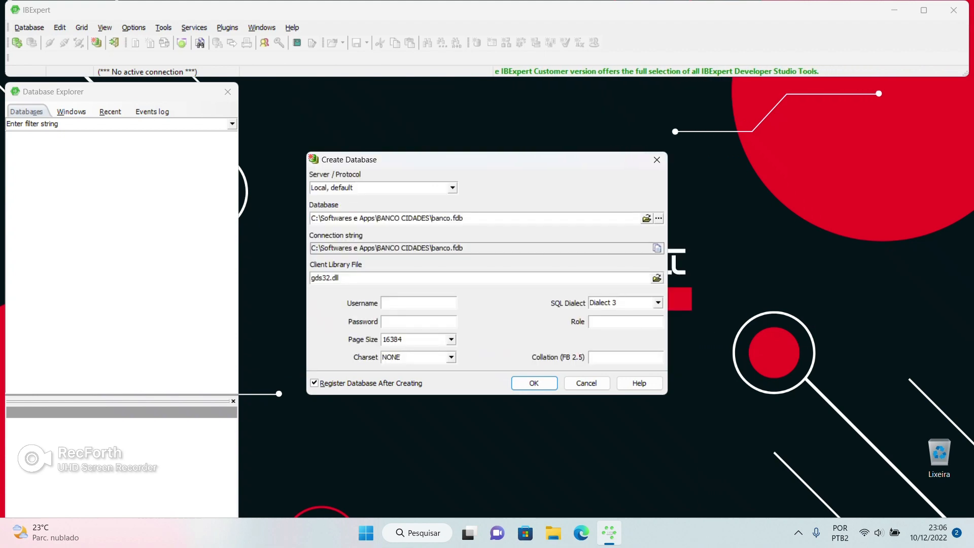
# Replace the client library with FBCLIENT.DLL from the BANCO CIDADES folder via a pasted path
pyautogui.click(657, 278)
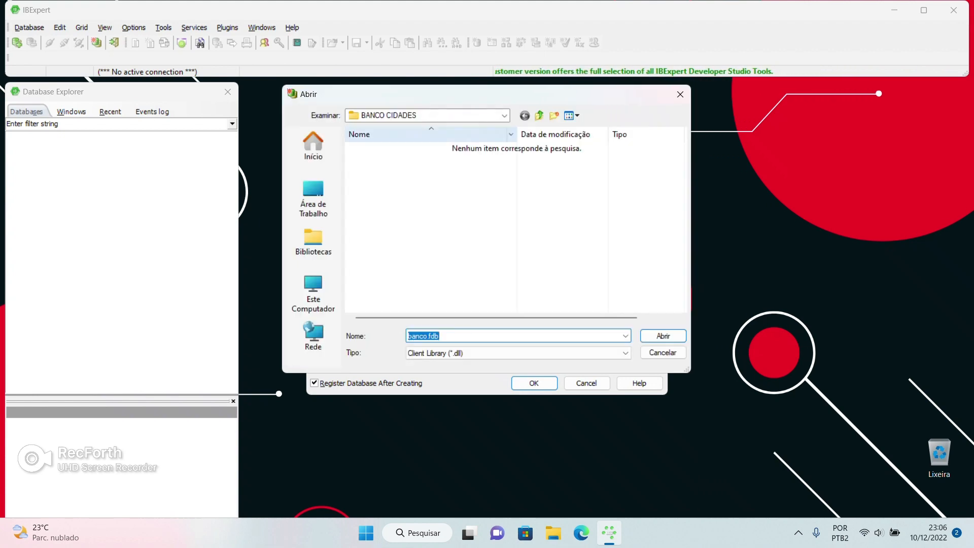
pyautogui.click(504, 116)
pyautogui.hotkey('ctrl', 'v')
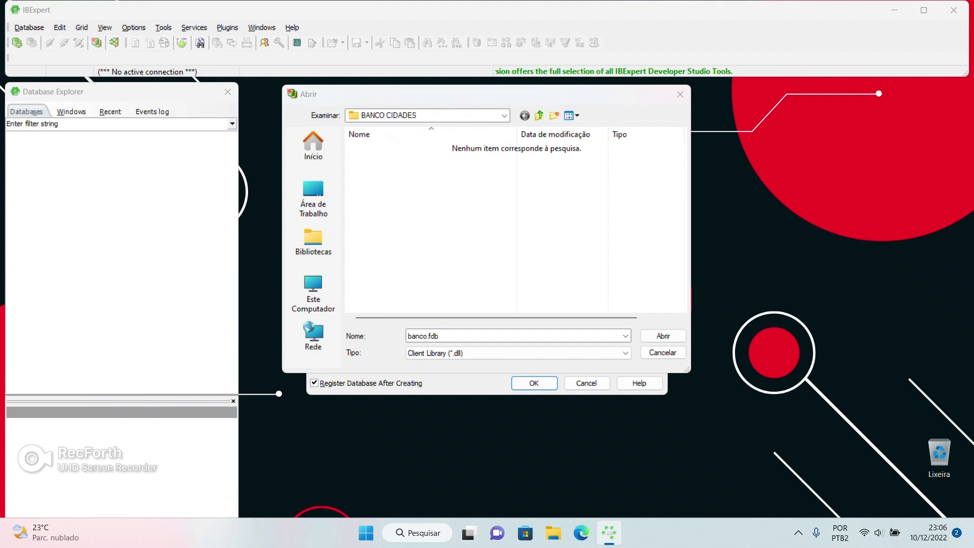
pyautogui.click(463, 218)
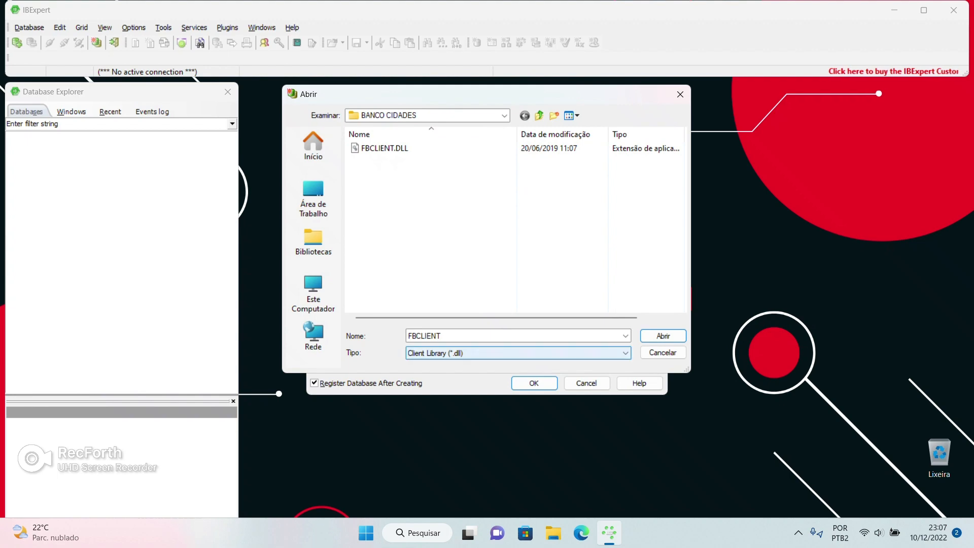
pyautogui.press('Return')
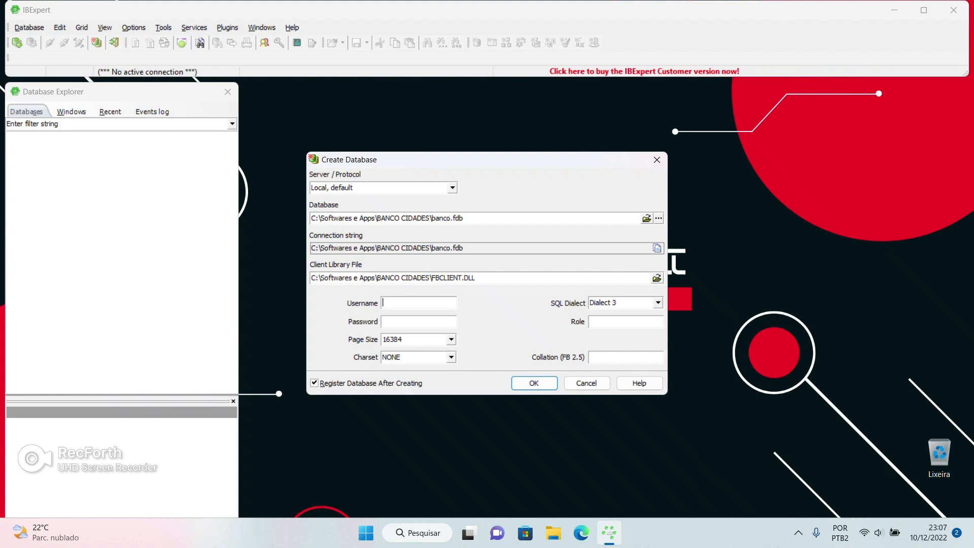
# Enter SYSDBA as the user name and type the database password
pyautogui.write('SYSDA')
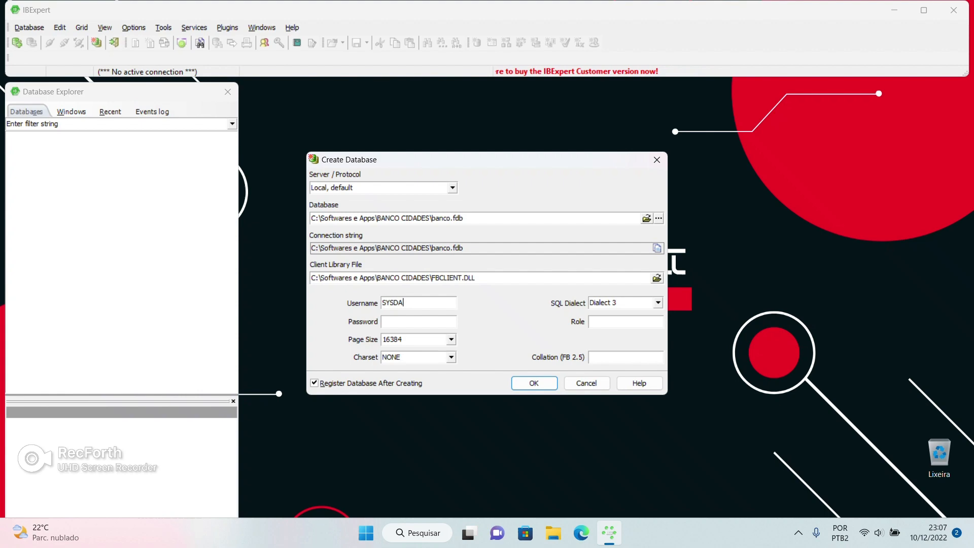
pyautogui.press('BackSpace')
pyautogui.write('BA')
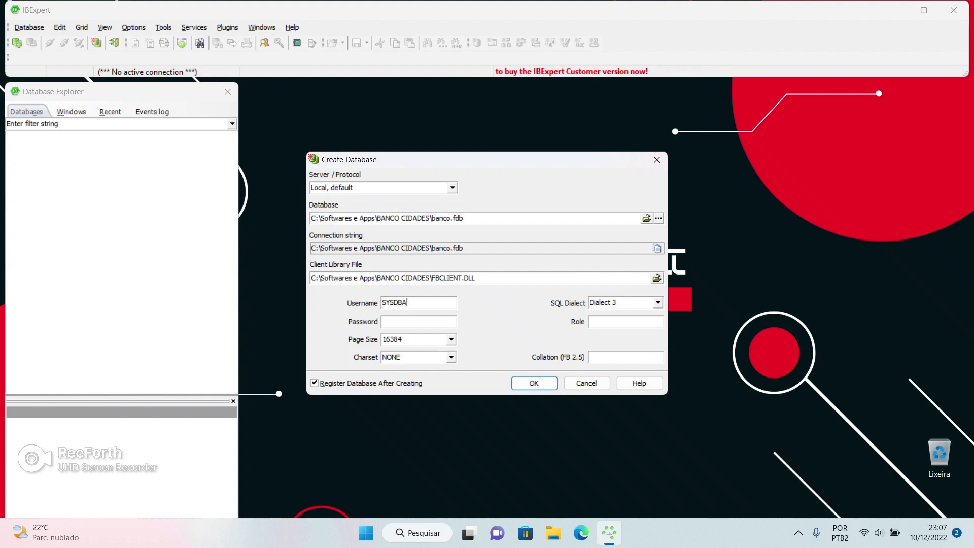
pyautogui.press('Tab')
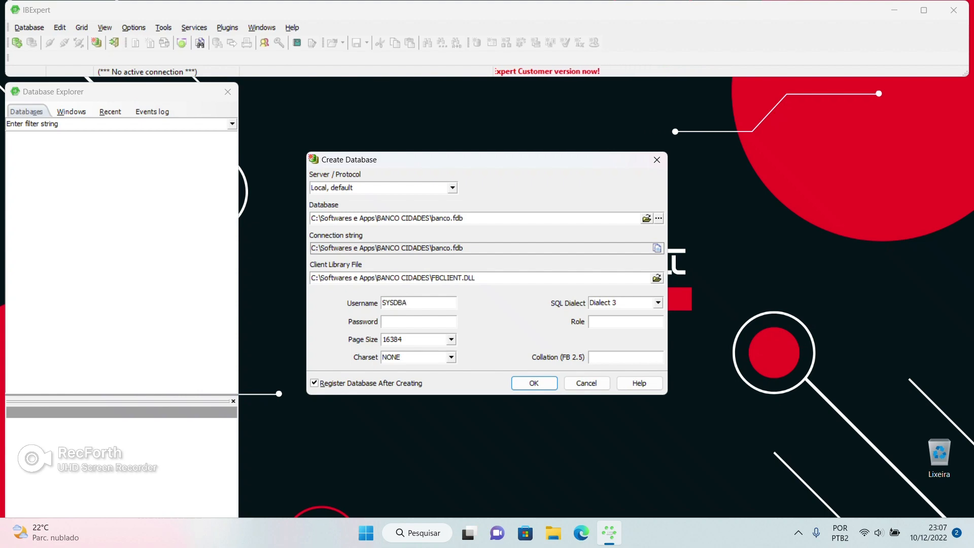
pyautogui.write('masterkey')
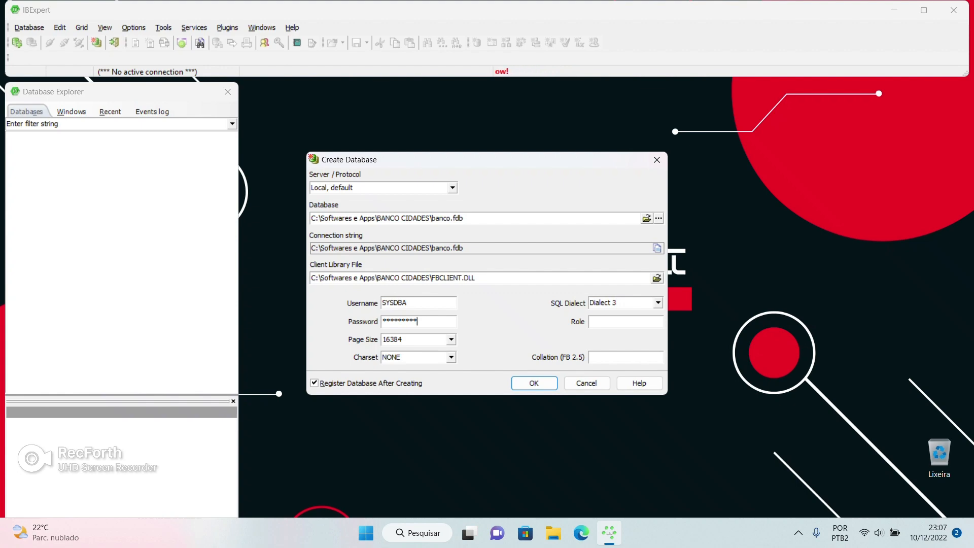
pyautogui.click(582, 533)
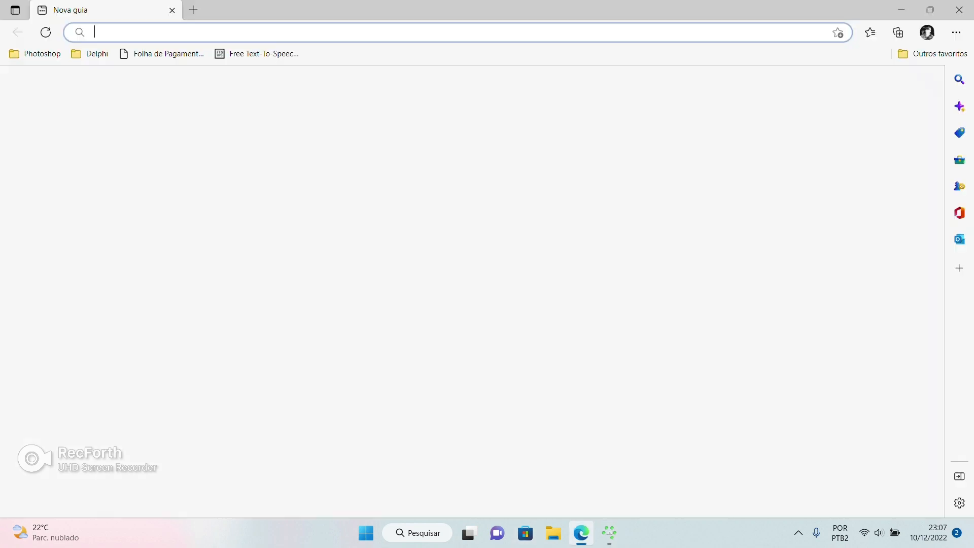
# Run a quick search in Edge, then close the browser to return to Create Database
pyautogui.write('masterkey')
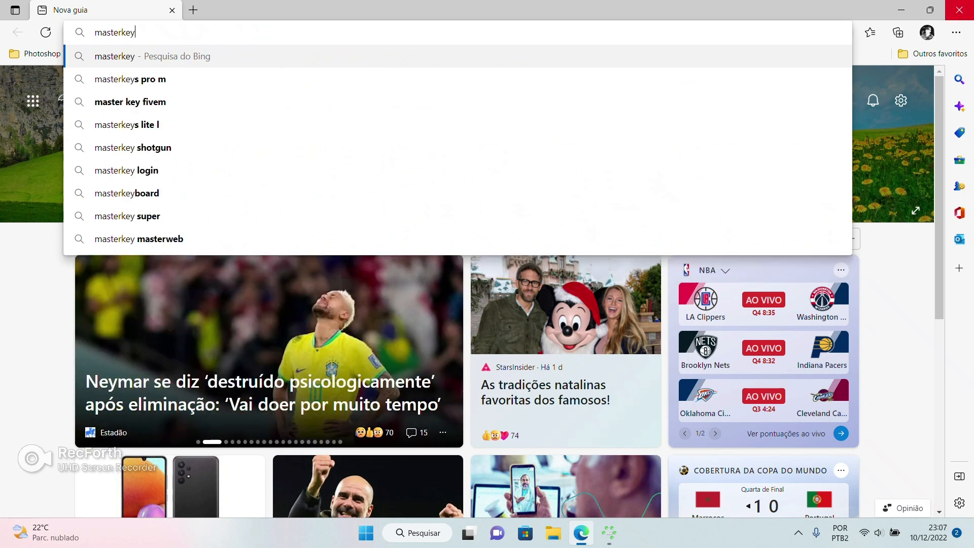
pyautogui.click(959, 10)
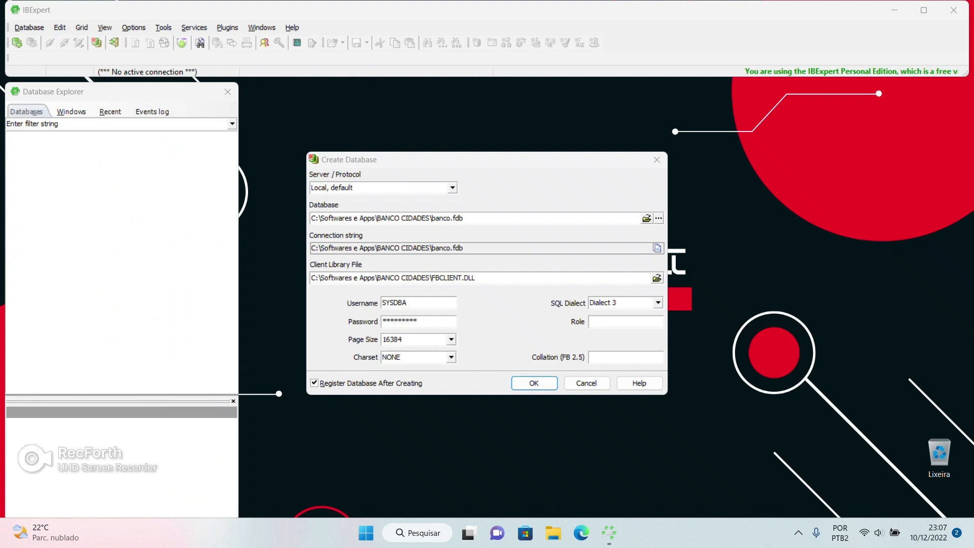
# Choose the WIN1252 character set and create the banco.fdb database
pyautogui.click(451, 357)
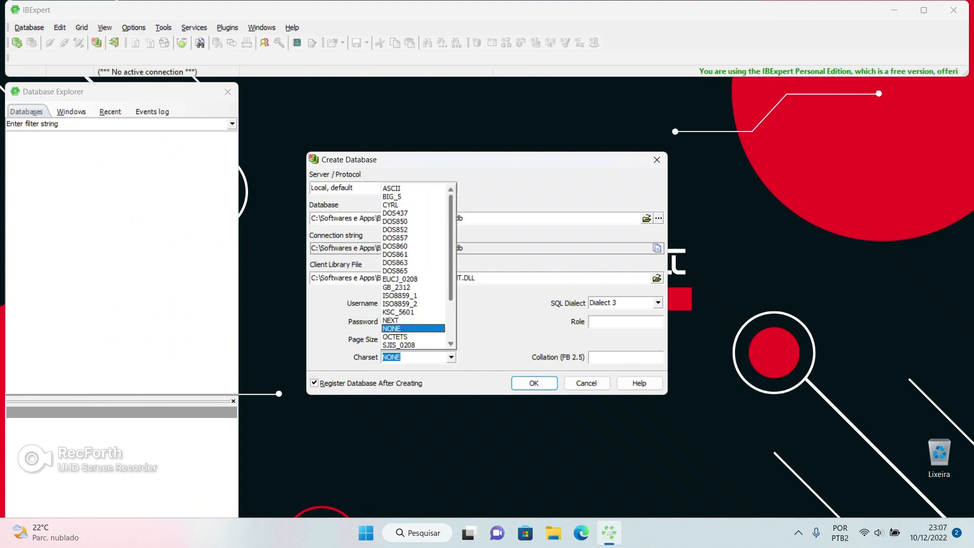
pyautogui.scroll(-3, 449, 305)
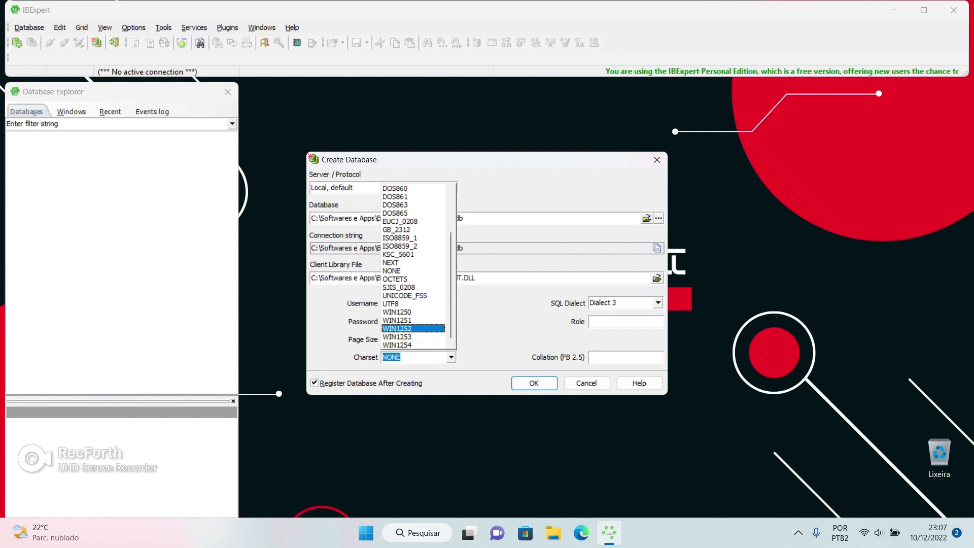
pyautogui.click(406, 329)
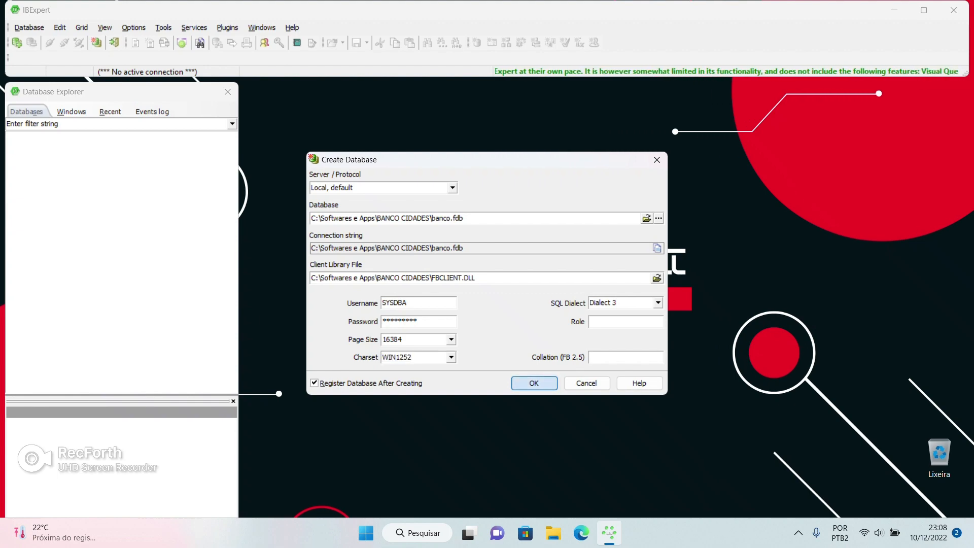
pyautogui.press('Return')
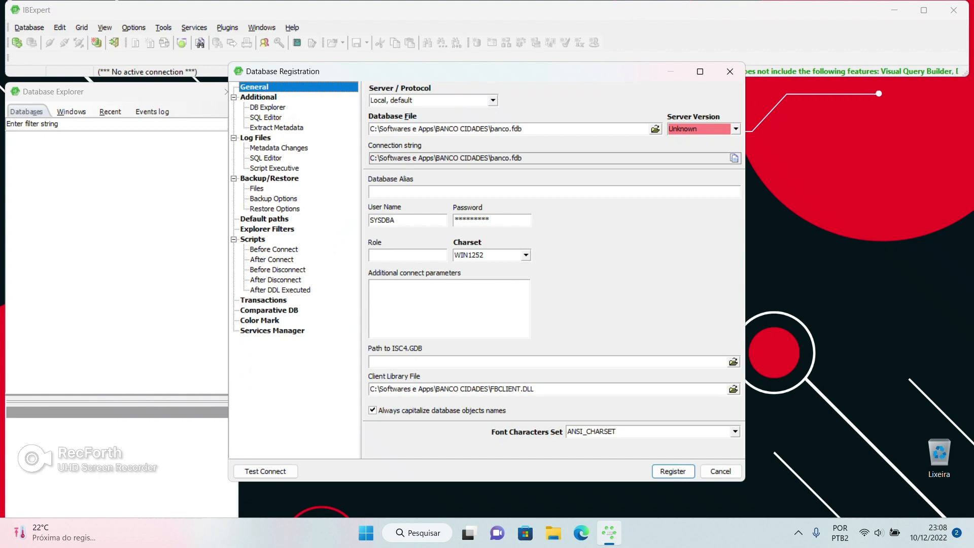
# Confirm in File Explorer that the database file exists in C:\Softwares e Apps\BANCO CIDADES
pyautogui.click(553, 533)
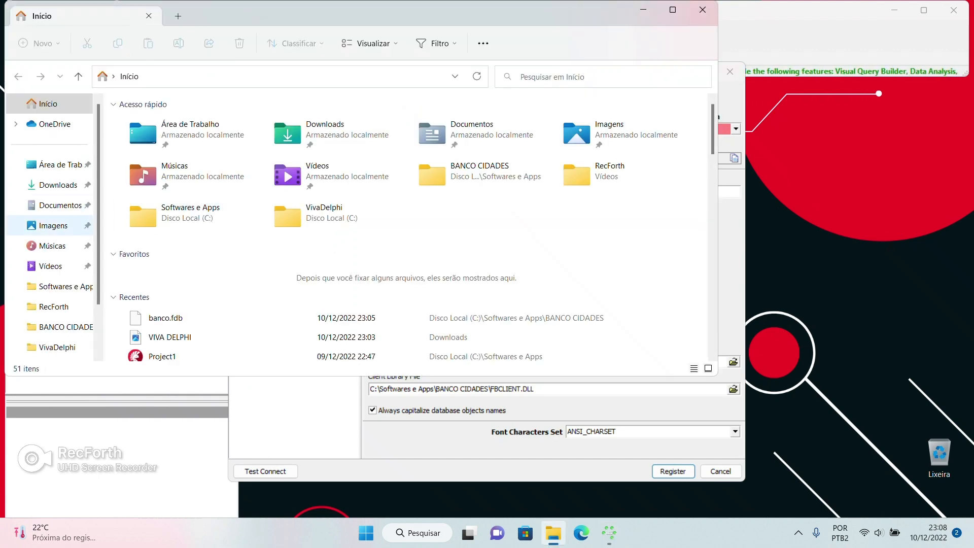
pyautogui.doubleClick(188, 223)
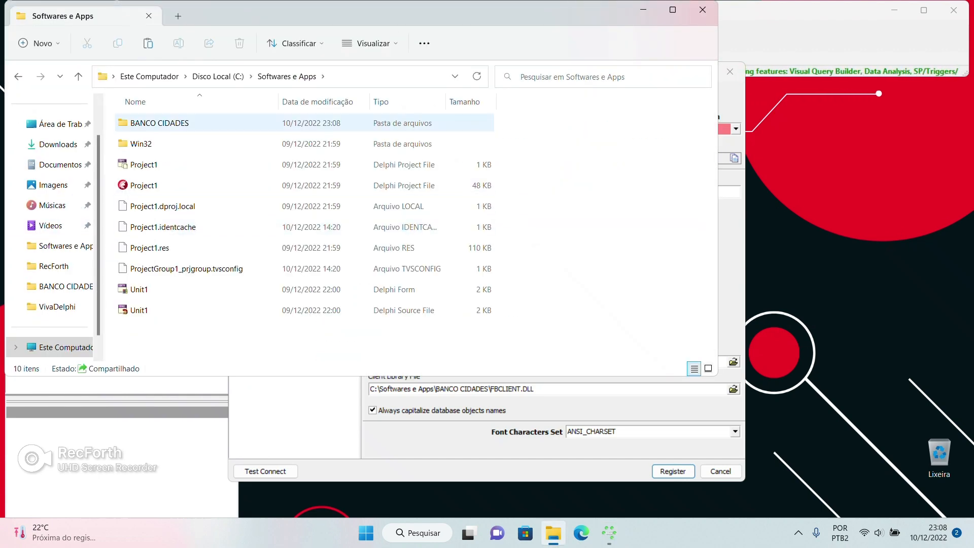
pyautogui.click(167, 123)
pyautogui.press('Return')
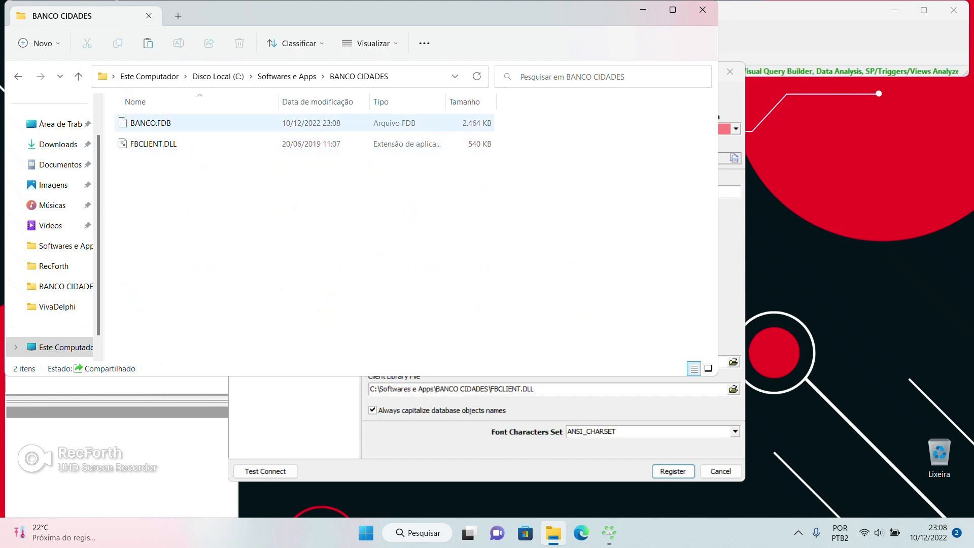
pyautogui.click(702, 10)
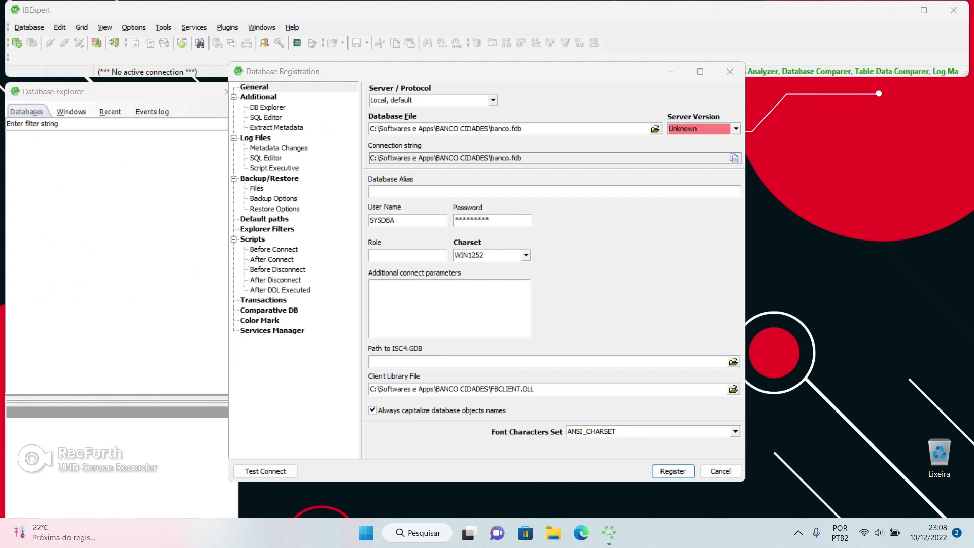
# Register the database as Local, default, server version Firebird 2.5, alias 'cidades'
pyautogui.click(492, 100)
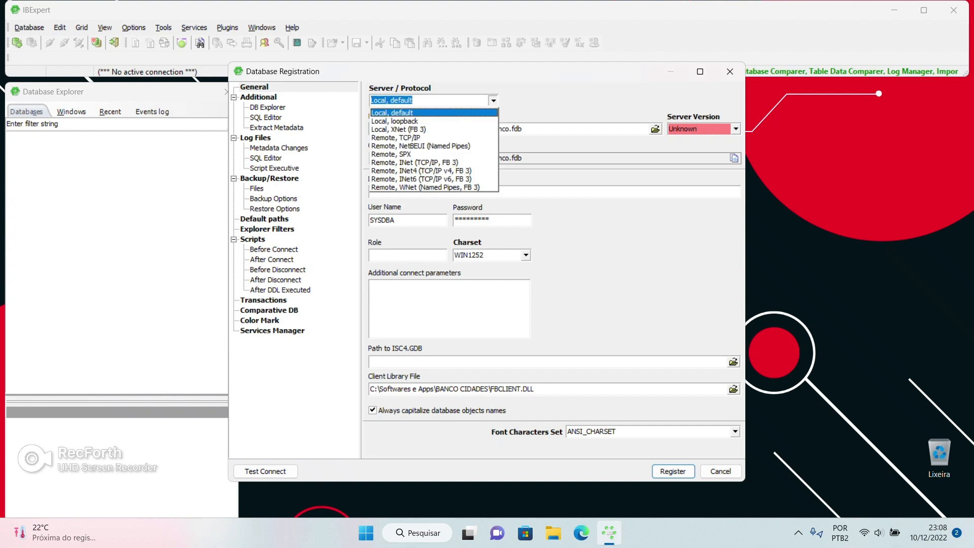
pyautogui.click(493, 100)
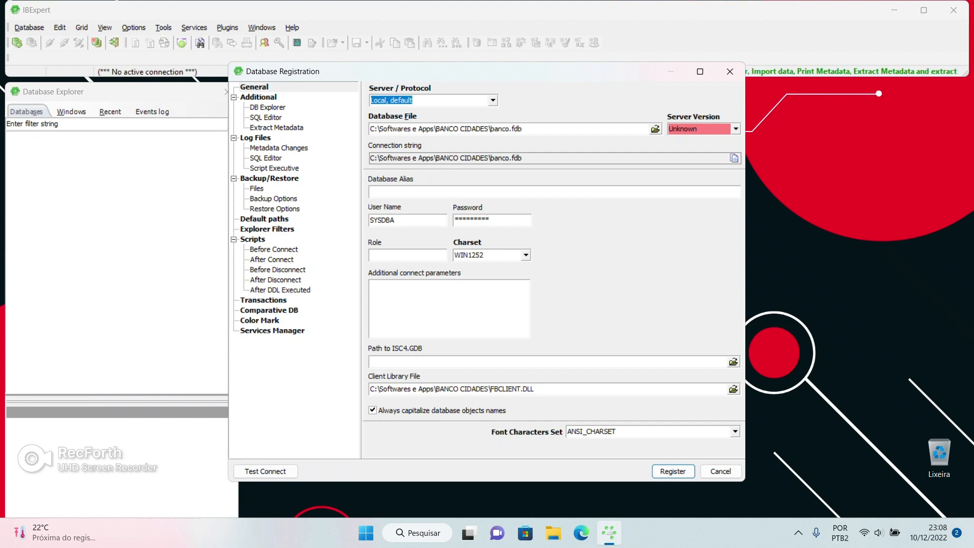
pyautogui.click(736, 129)
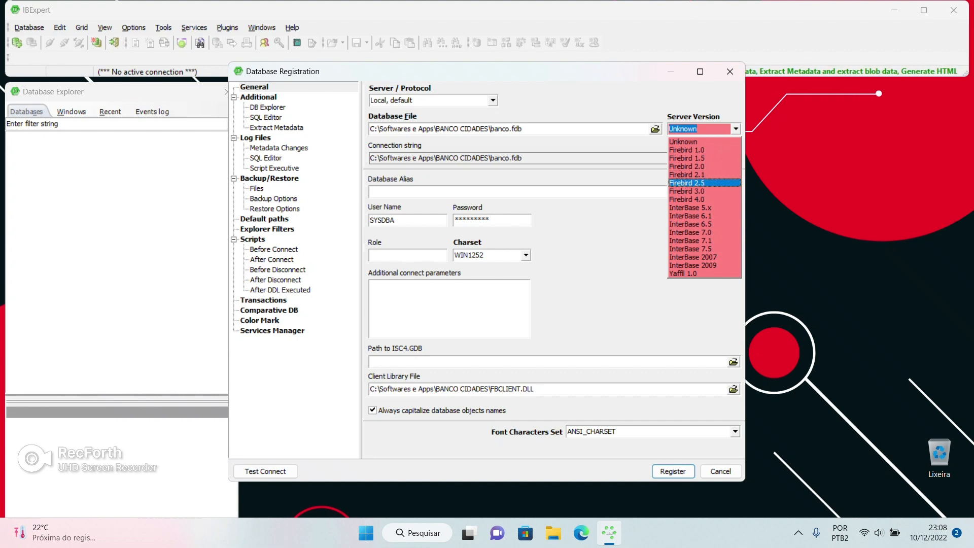
pyautogui.click(686, 183)
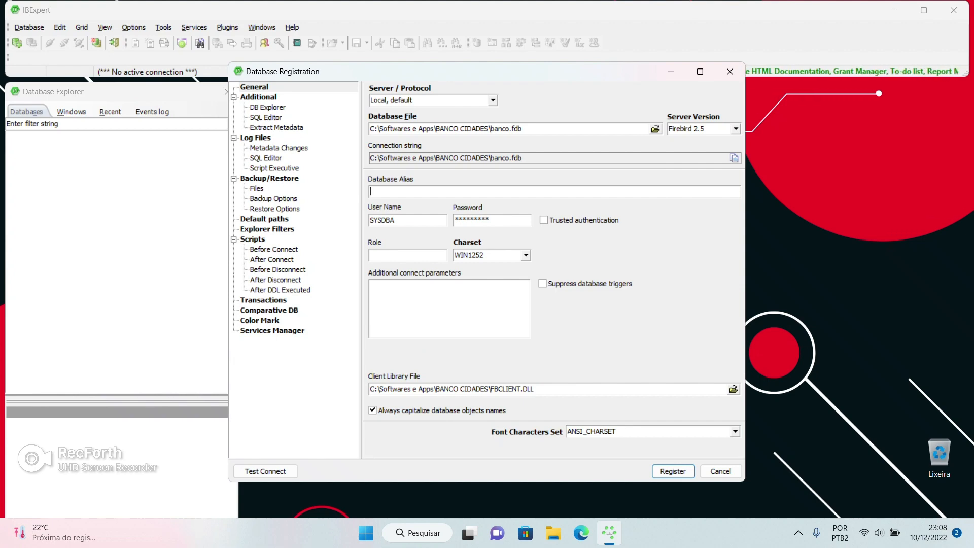
pyautogui.write('cidadess')
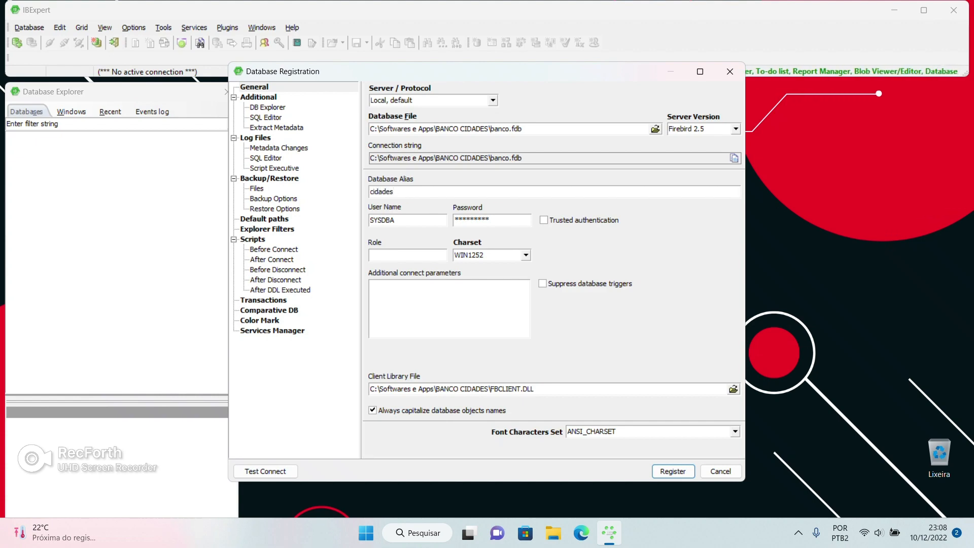
# Test the connection to banco.fdb, confirm it reports Firebird 2.5, and register the cidades database
pyautogui.click(265, 471)
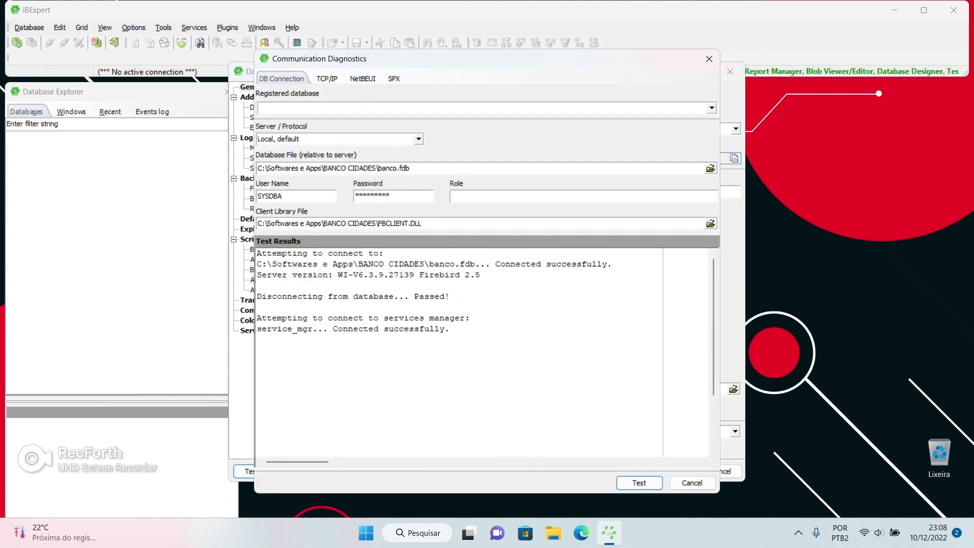
pyautogui.moveTo(257, 253); pyautogui.dragTo(449, 329)
pyautogui.click(282, 253)
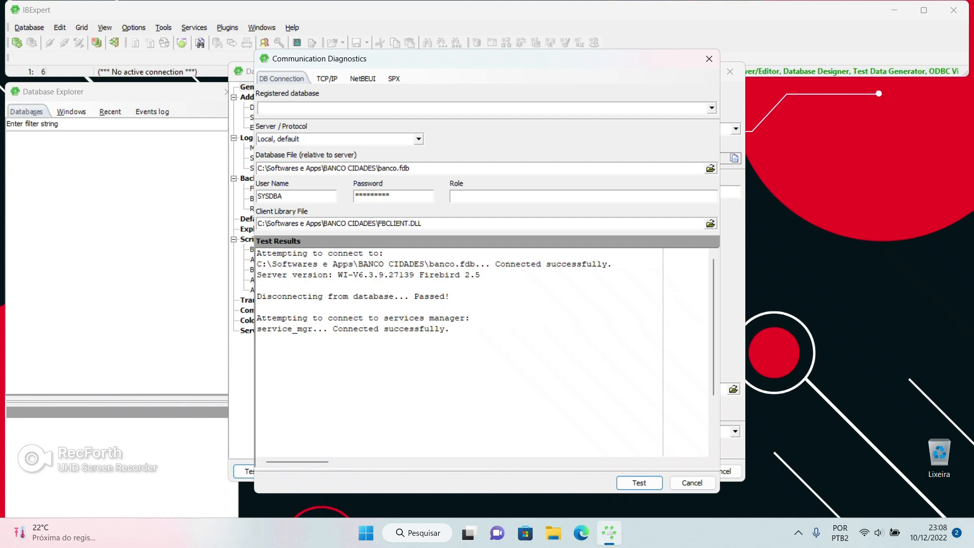
pyautogui.moveTo(256, 263); pyautogui.dragTo(476, 264)
pyautogui.moveTo(267, 275); pyautogui.dragTo(479, 274)
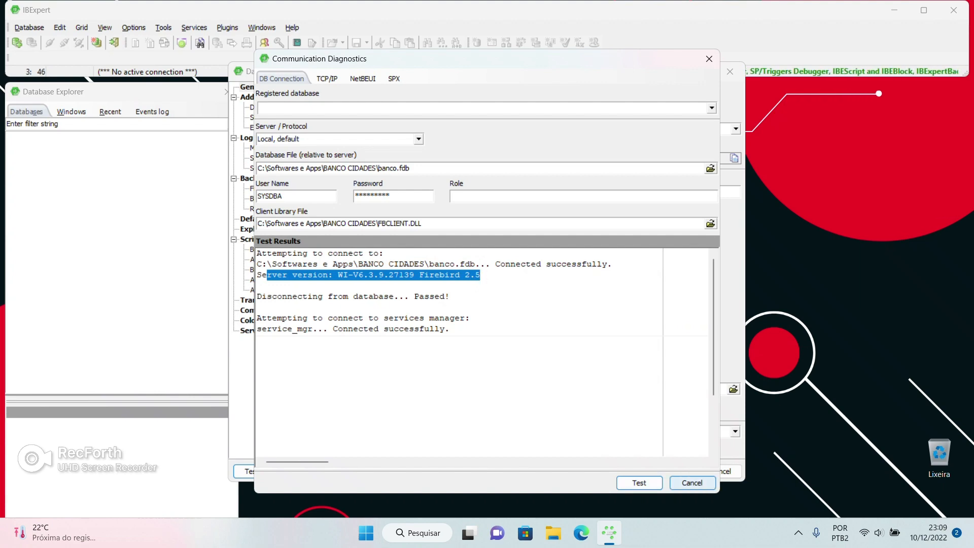
pyautogui.click(693, 483)
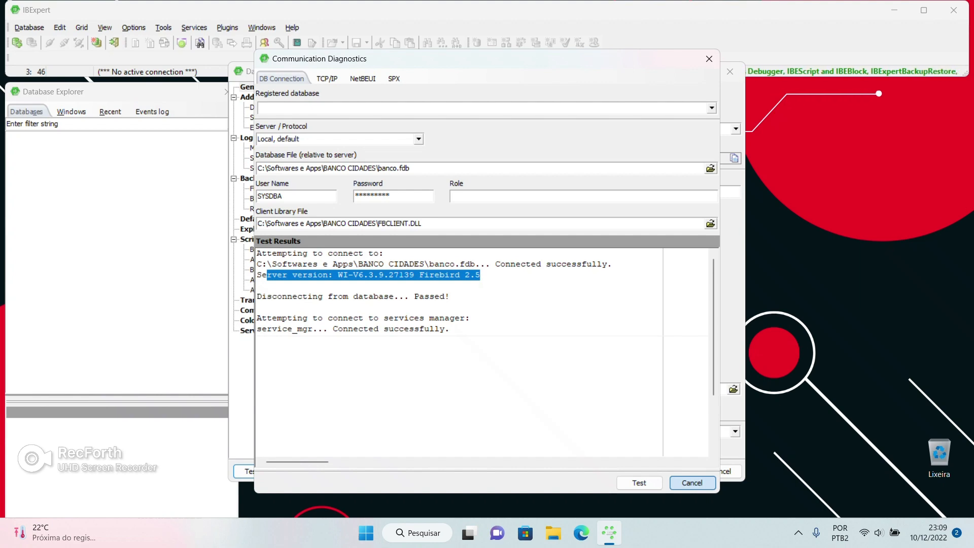
pyautogui.click(673, 472)
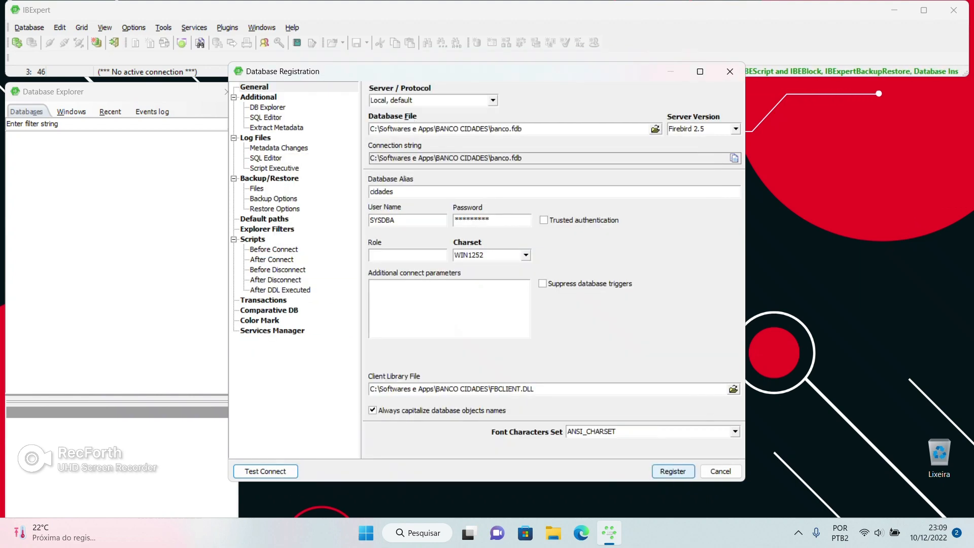
# Connect to cidades and start a new table under Tables, discarding the first unsaved attempt
pyautogui.doubleClick(38, 136)
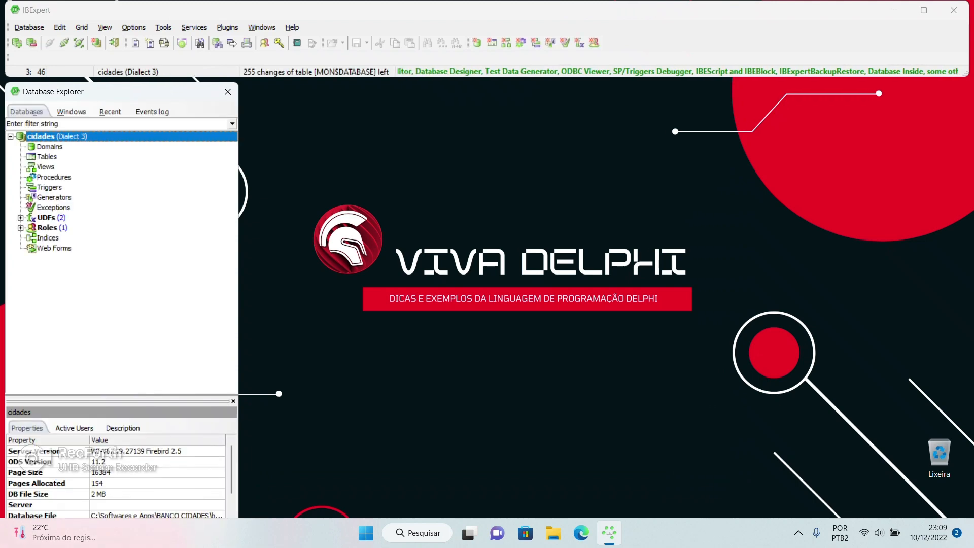
pyautogui.press('Down')
pyautogui.press('Down')
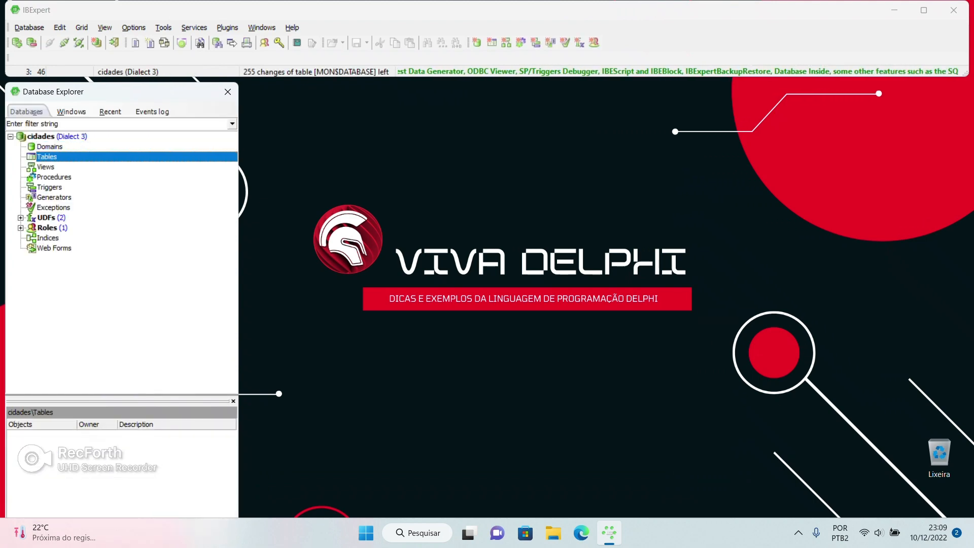
pyautogui.rightClick(46, 156)
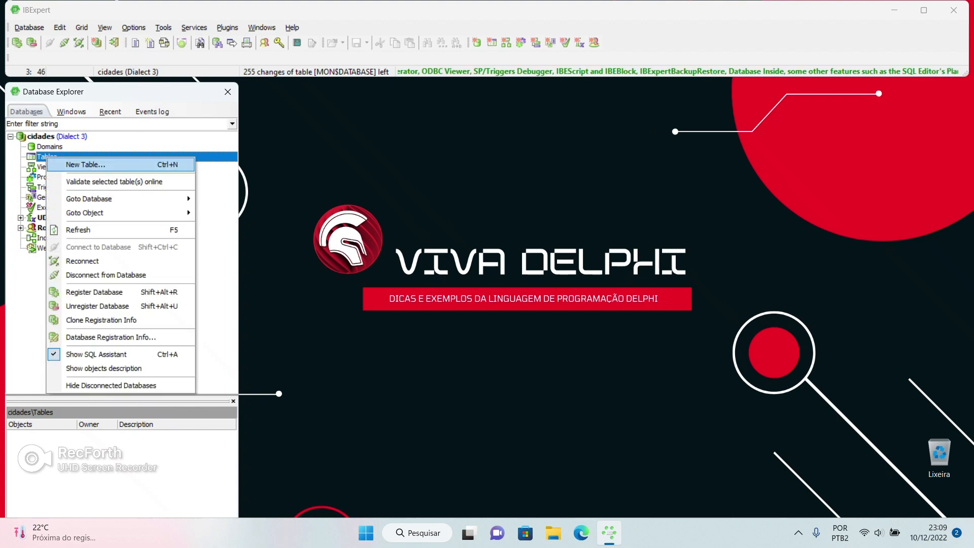
pyautogui.press('Return')
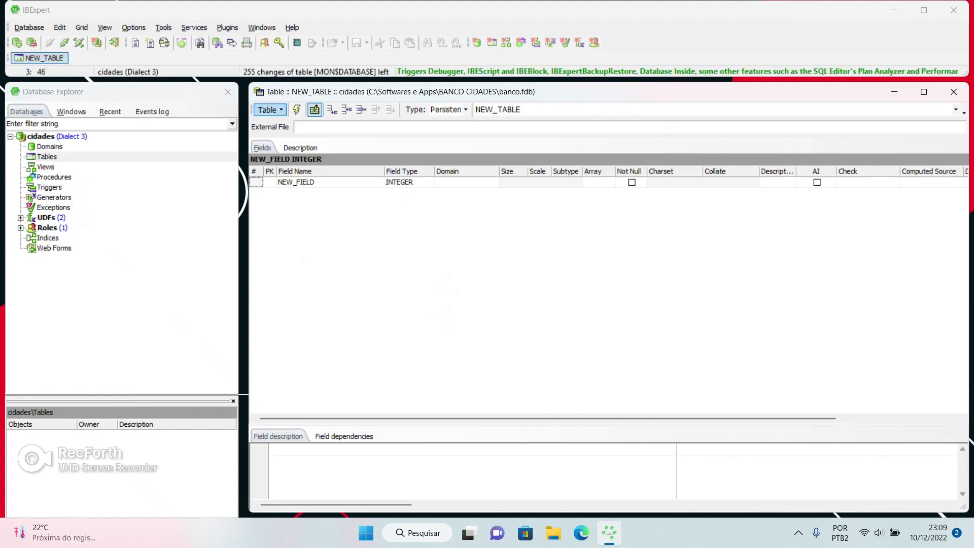
pyautogui.click(46, 157)
pyautogui.click(953, 91)
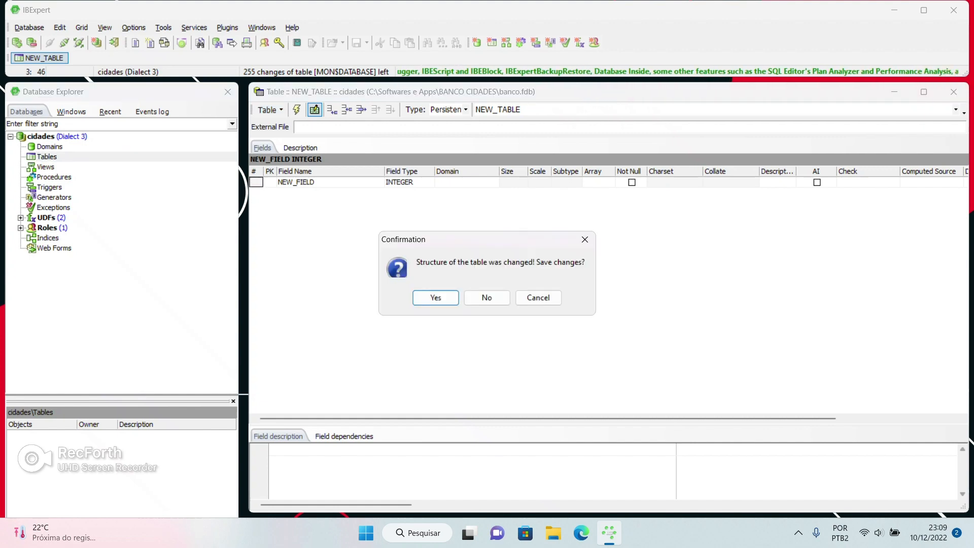
pyautogui.click(487, 298)
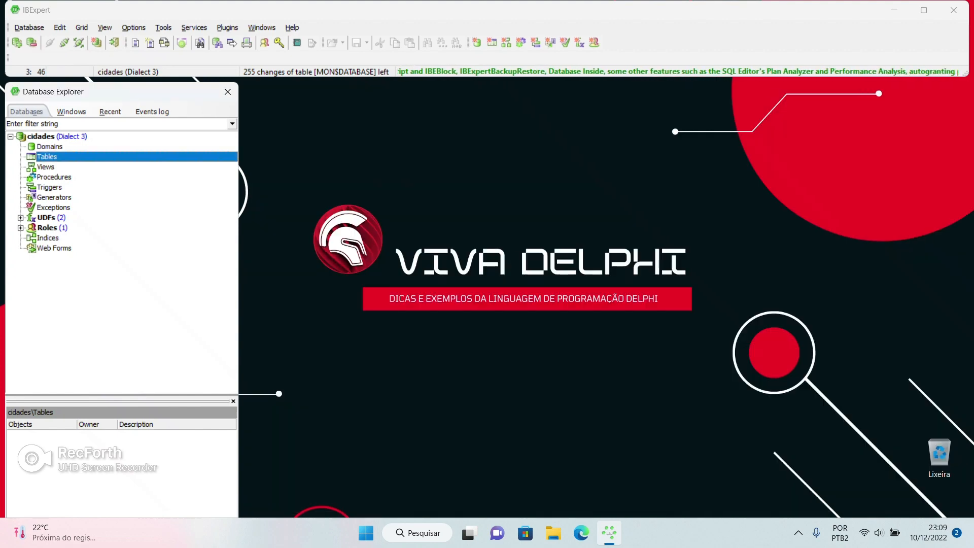
pyautogui.rightClick(45, 158)
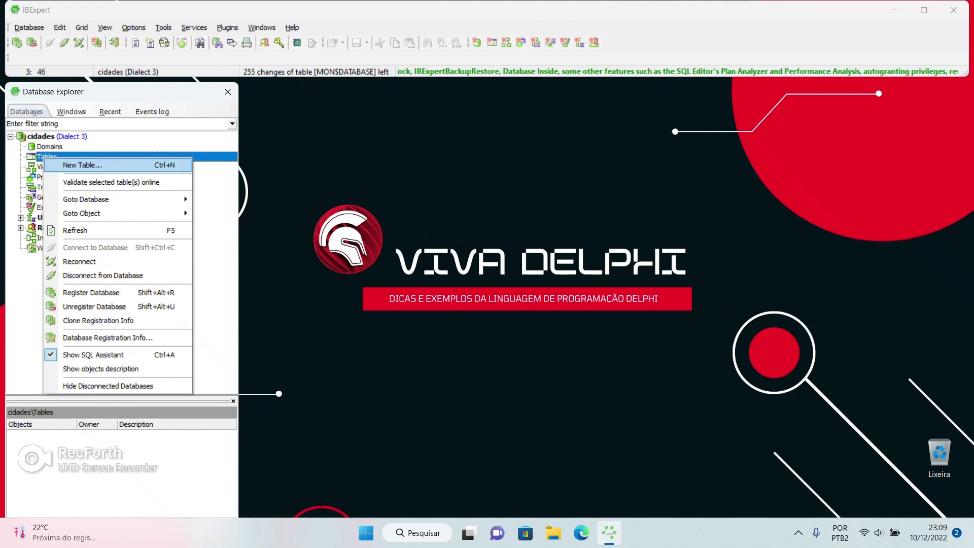
pyautogui.click(82, 165)
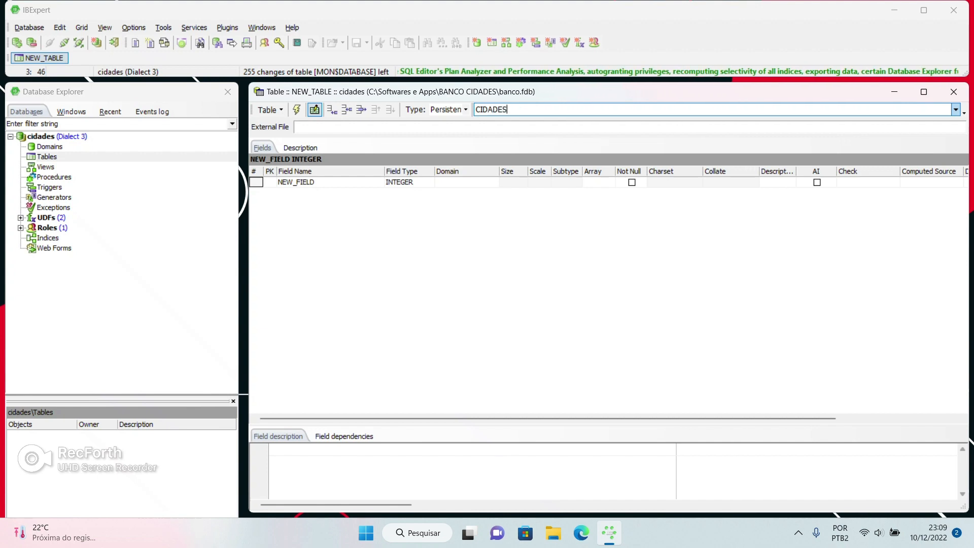
# Mark the first field as primary key and rename it ID_CIDADE
pyautogui.doubleClick(296, 182)
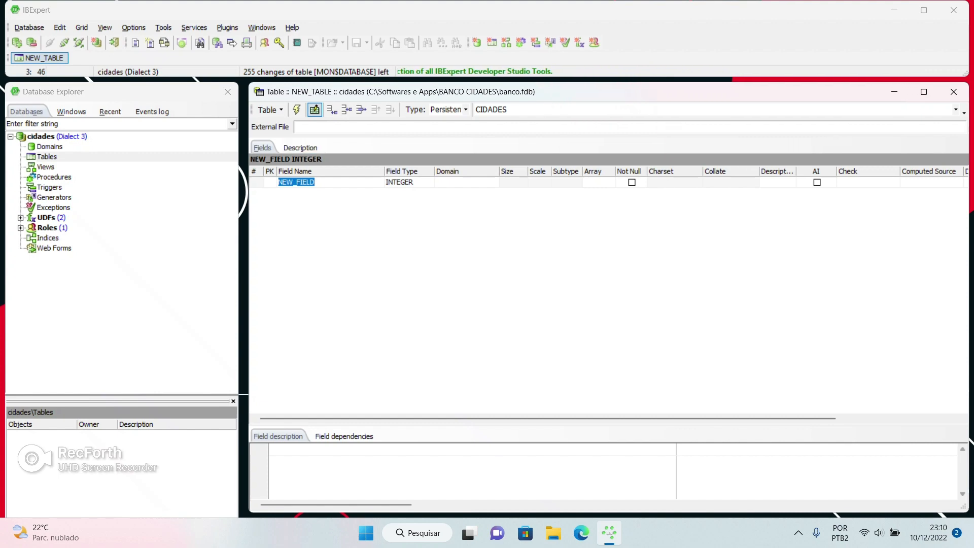
pyautogui.doubleClick(270, 183)
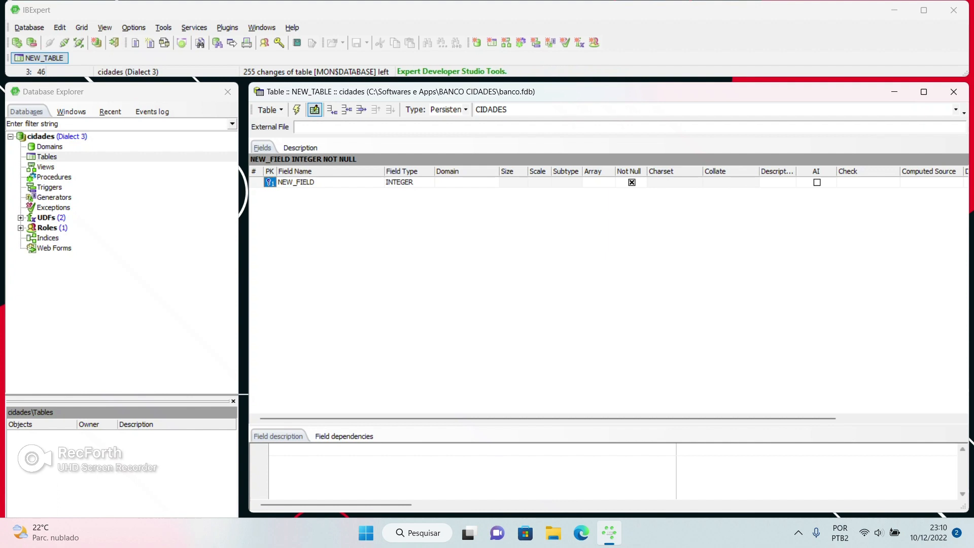
pyautogui.doubleClick(297, 182)
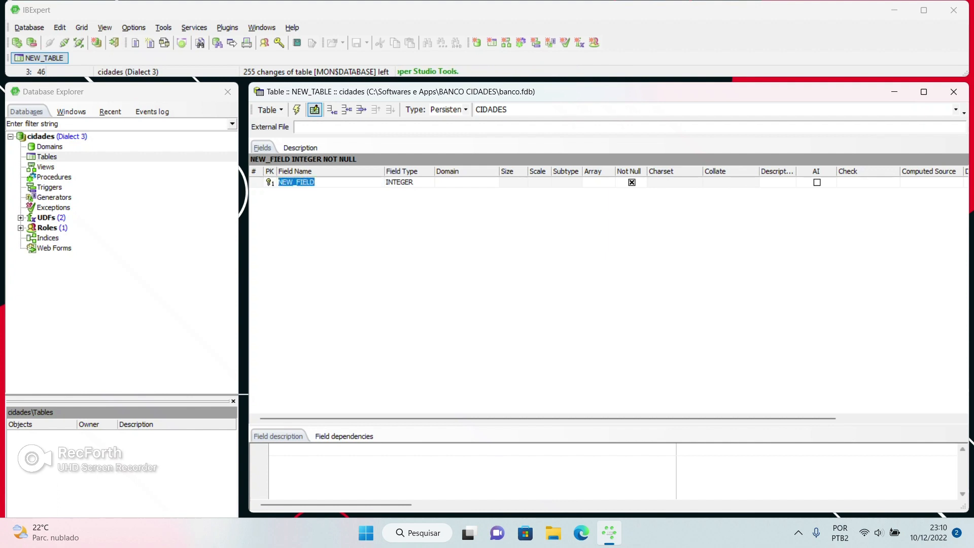
pyautogui.write('i')
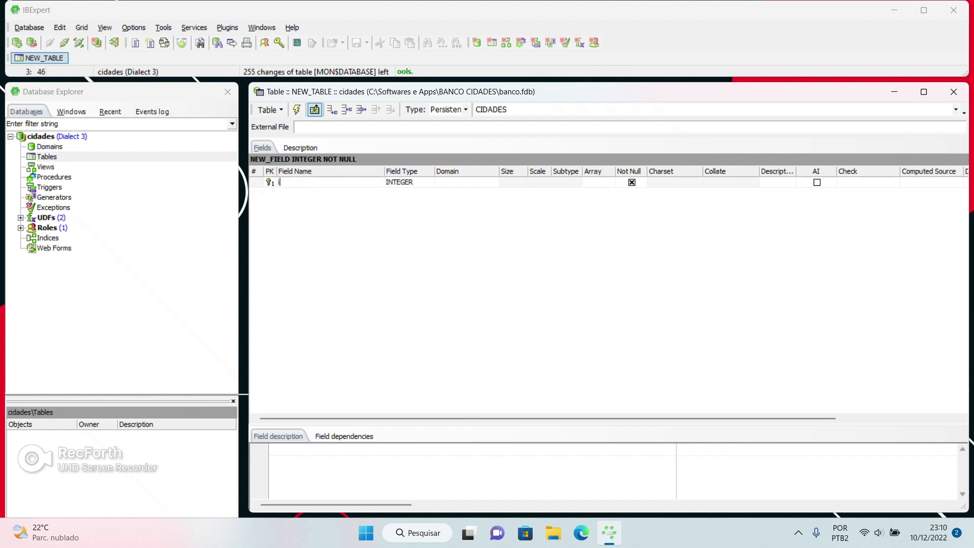
pyautogui.write('d')
pyautogui.press('BackSpace')
pyautogui.press('BackSpace')
pyautogui.write('ID_ci')
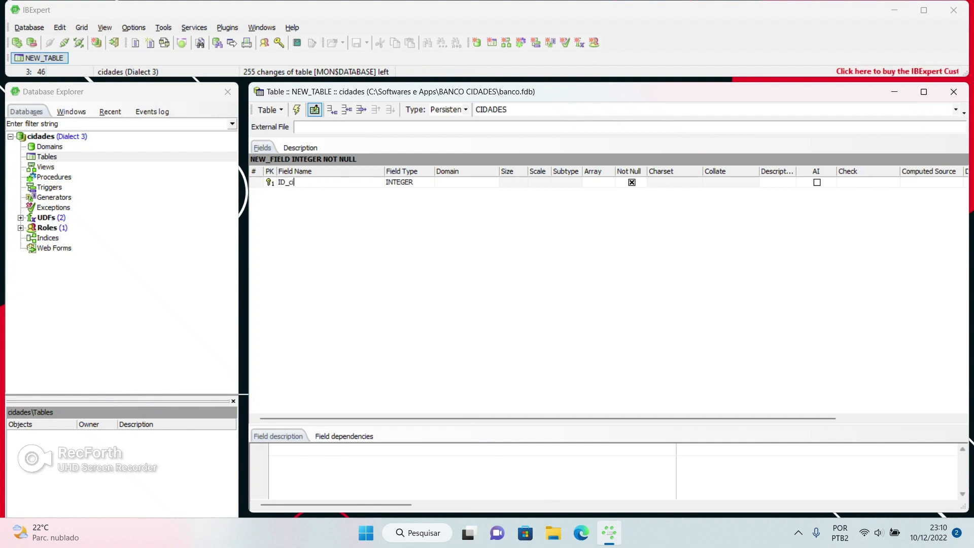
pyautogui.write('dades')
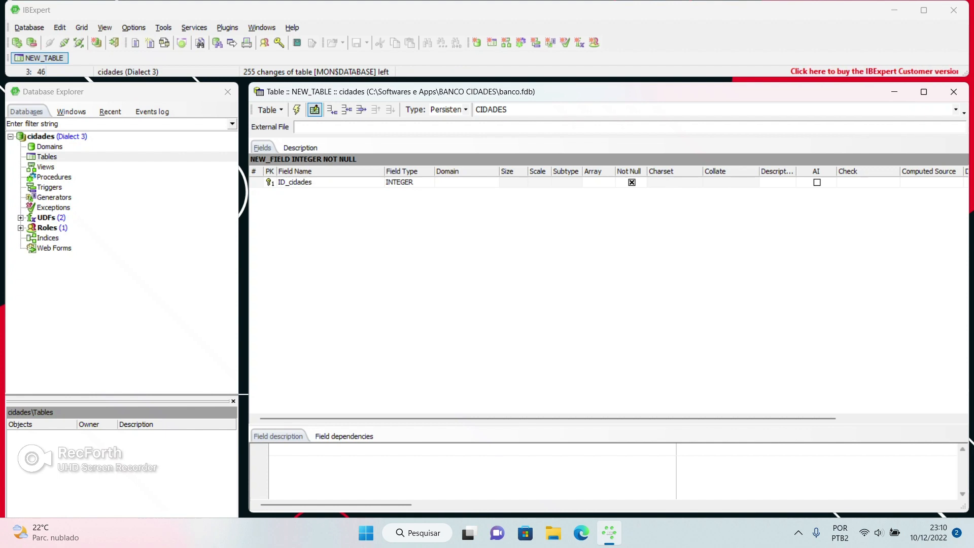
pyautogui.press('BackSpace')
pyautogui.press('Return')
# Set ID_CIDADE's data type to INTEGER and make it not null
pyautogui.click(407, 182)
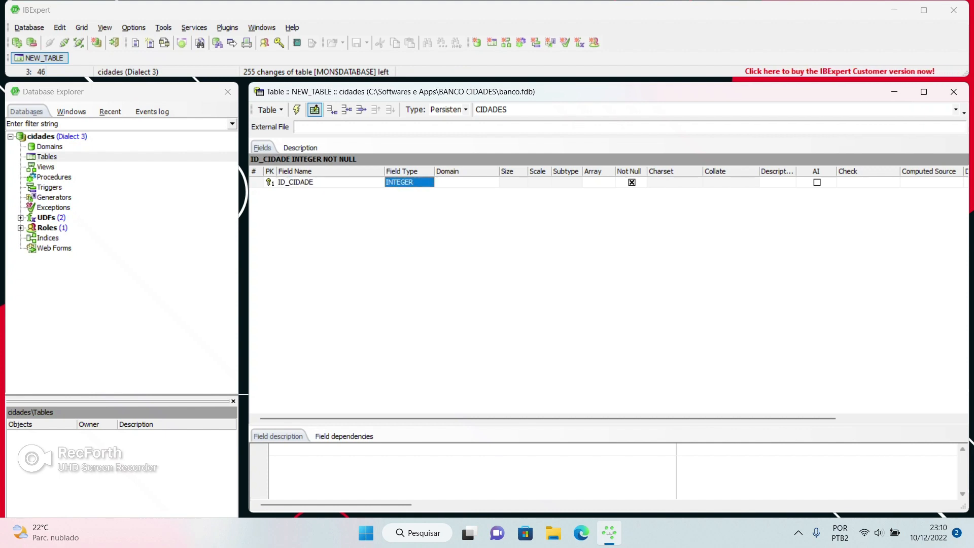
pyautogui.click(407, 182)
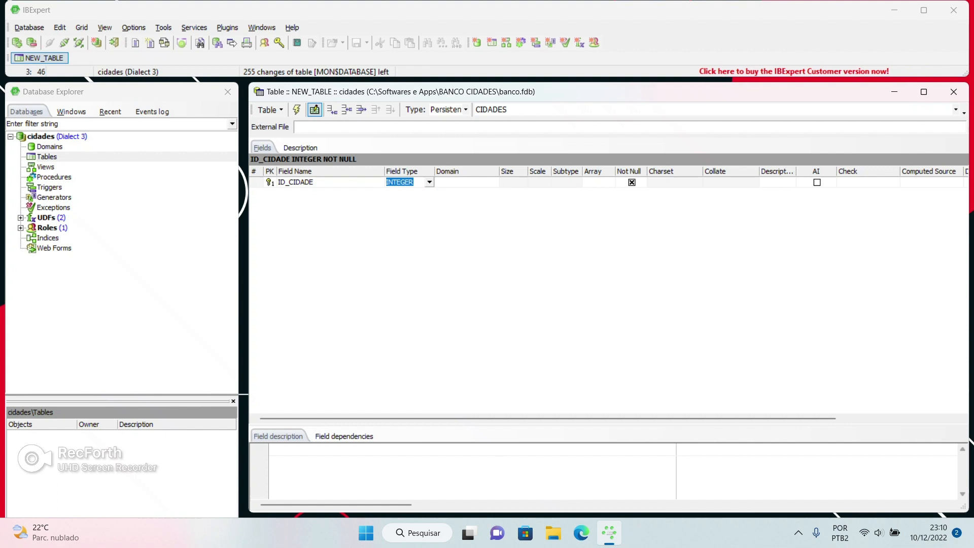
pyautogui.press('Tab')
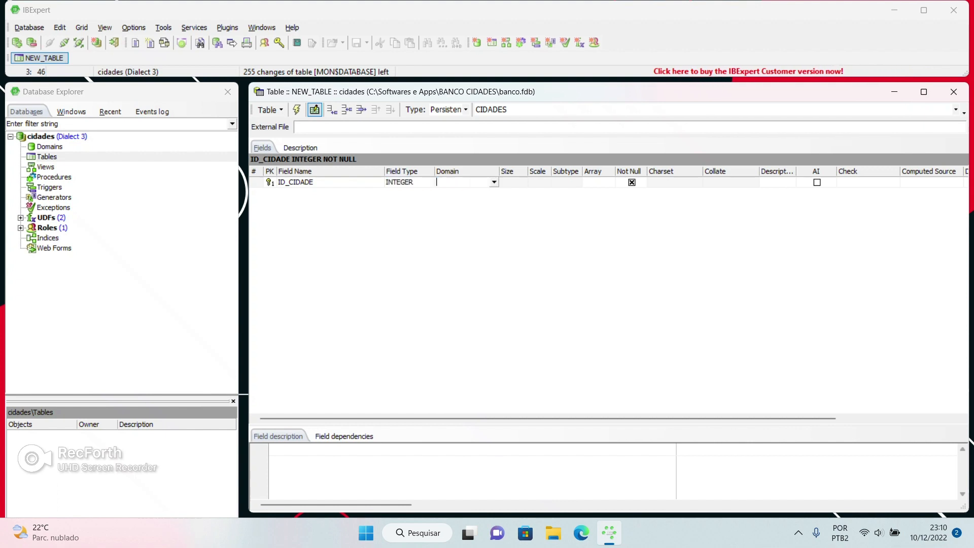
pyautogui.press('Tab')
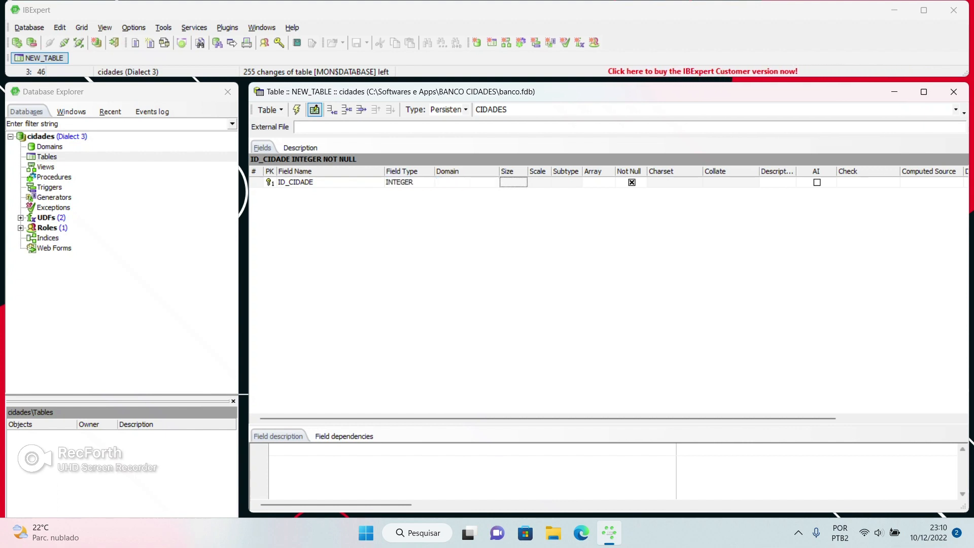
pyautogui.click(409, 182)
pyautogui.click(421, 182)
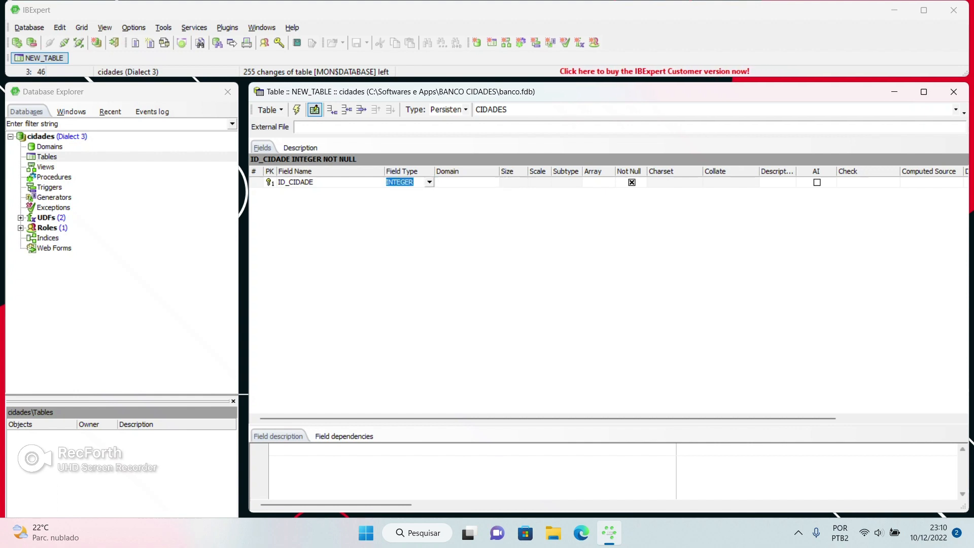
pyautogui.click(430, 182)
pyautogui.press('Down')
pyautogui.press('Down')
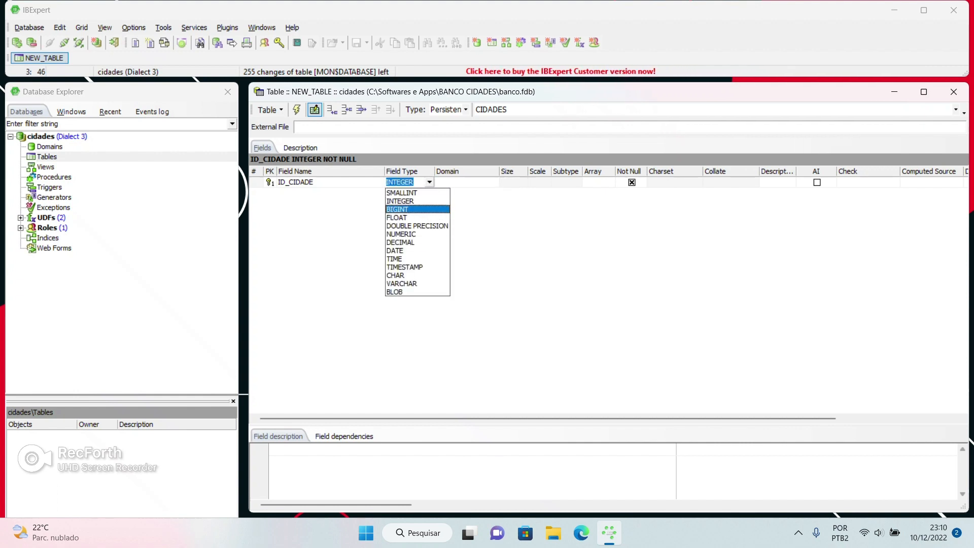
pyautogui.press('Down')
pyautogui.press('Down')
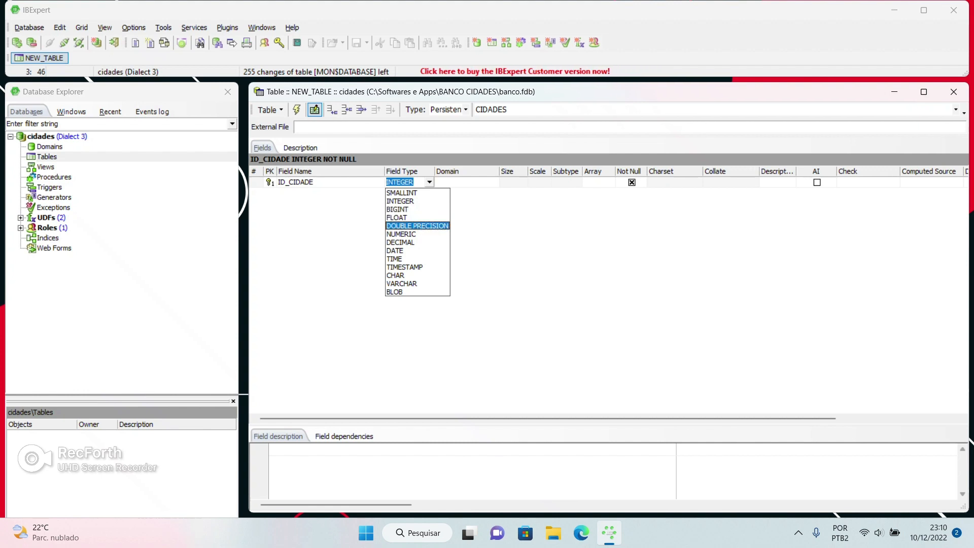
pyautogui.press('Down')
pyautogui.press('Down')
pyautogui.press('Down')
pyautogui.press('Down')
pyautogui.press('Down')
pyautogui.press('Down')
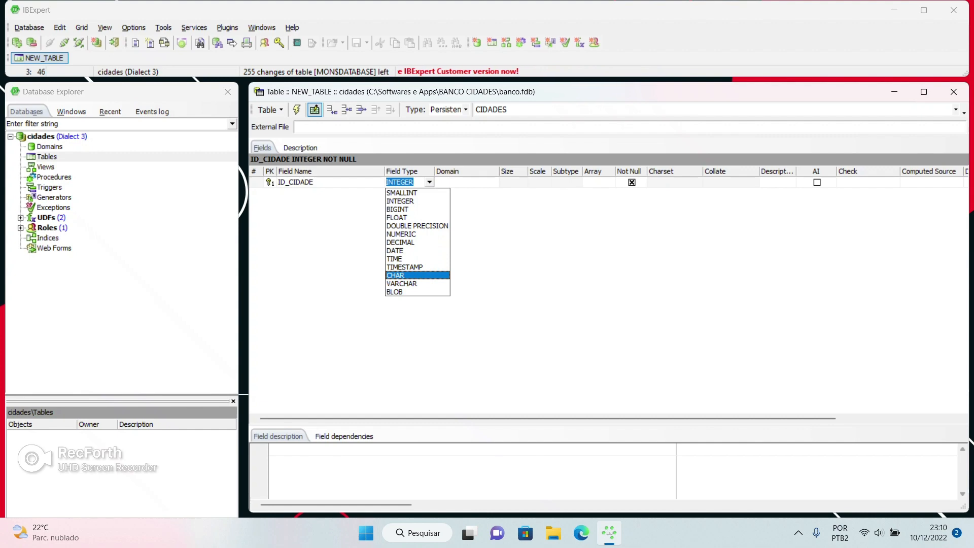
pyautogui.press('Down')
pyautogui.press('Down')
pyautogui.press('Up')
pyautogui.press('Up')
pyautogui.press('Up')
pyautogui.press('Up')
pyautogui.press('Up')
pyautogui.press('Up')
pyautogui.press('Up')
pyautogui.press('Up')
pyautogui.press('Up')
pyautogui.press('Up')
pyautogui.press('Up')
pyautogui.press('Up')
pyautogui.press('Down')
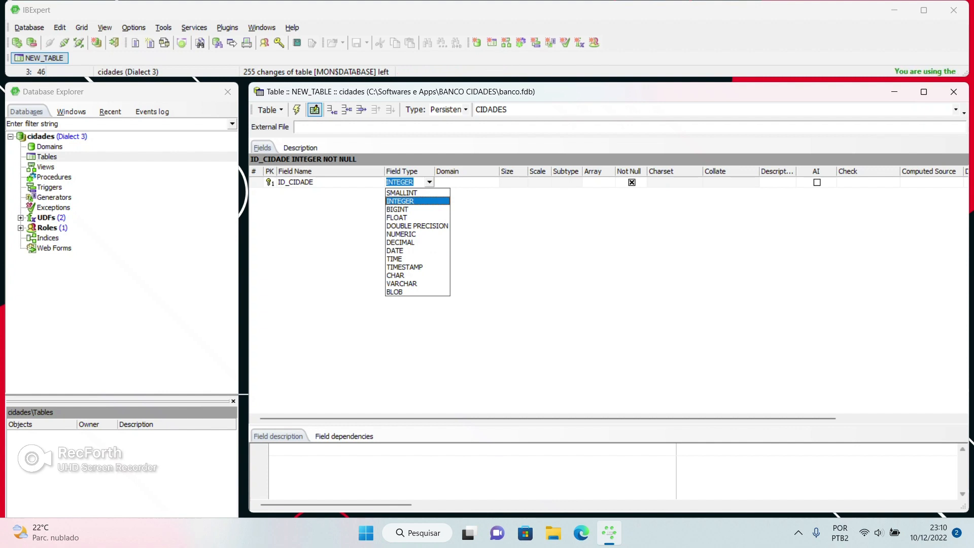
pyautogui.press('Return')
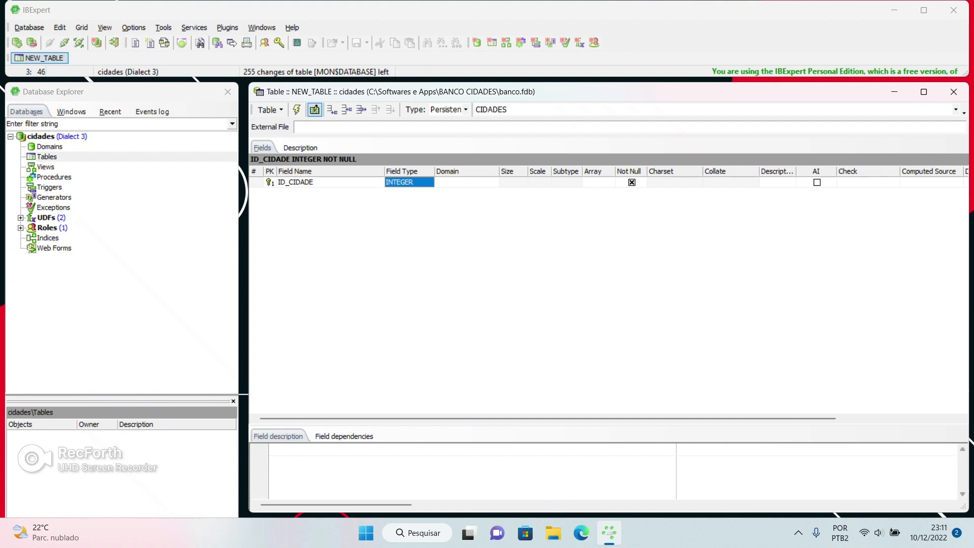
pyautogui.click(632, 182)
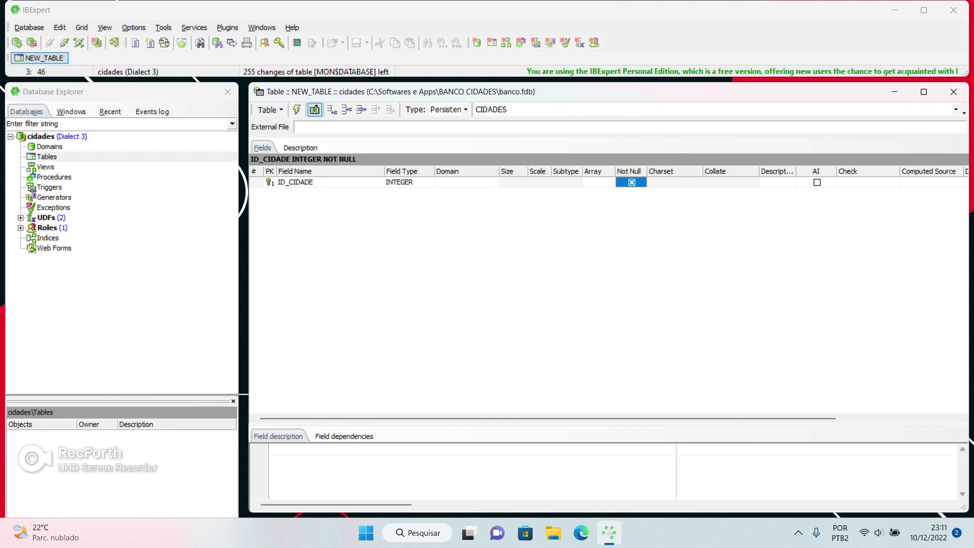
pyautogui.click(817, 182)
# Make ID_CIDADE autoincrement with generator GEN_CIDADES_ID and a before-insert trigger filling the ID
pyautogui.click(817, 182)
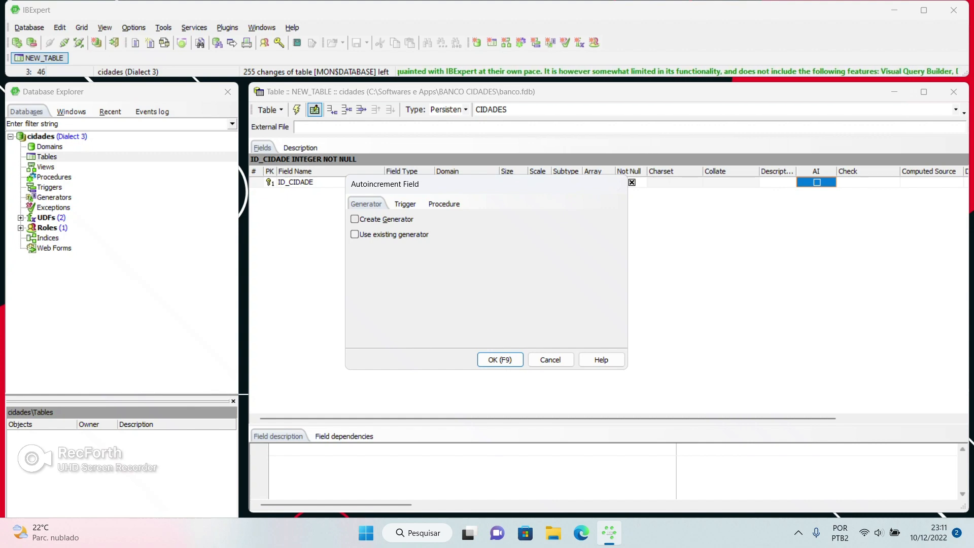
pyautogui.click(355, 219)
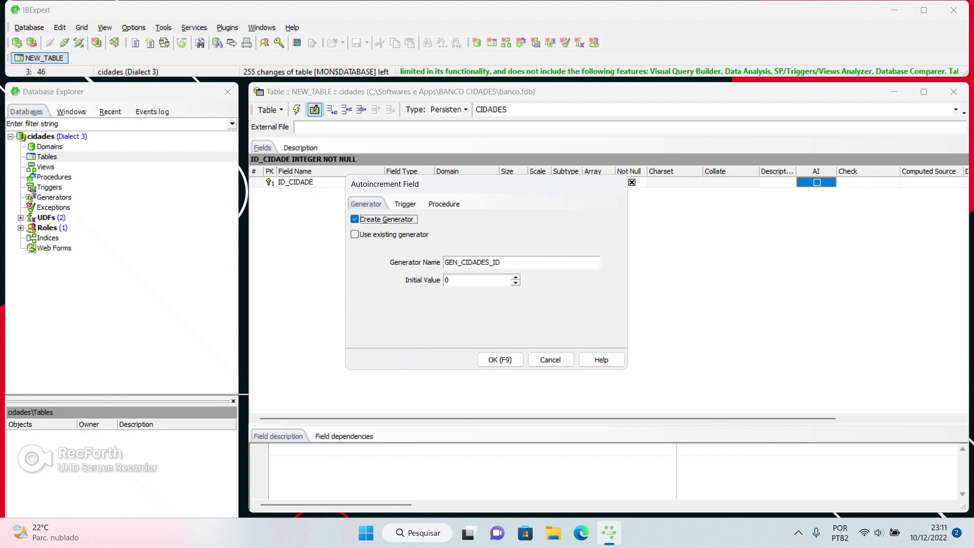
pyautogui.click(405, 203)
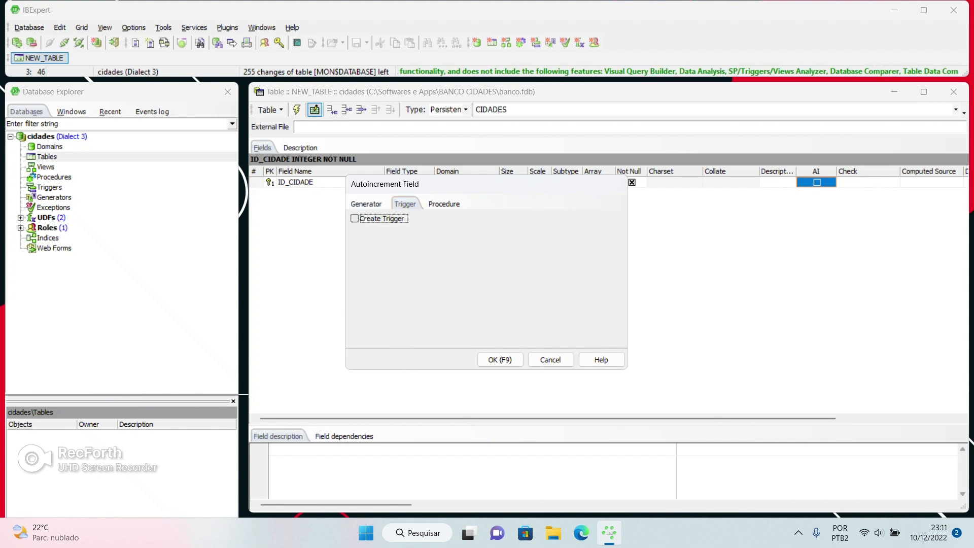
pyautogui.click(393, 222)
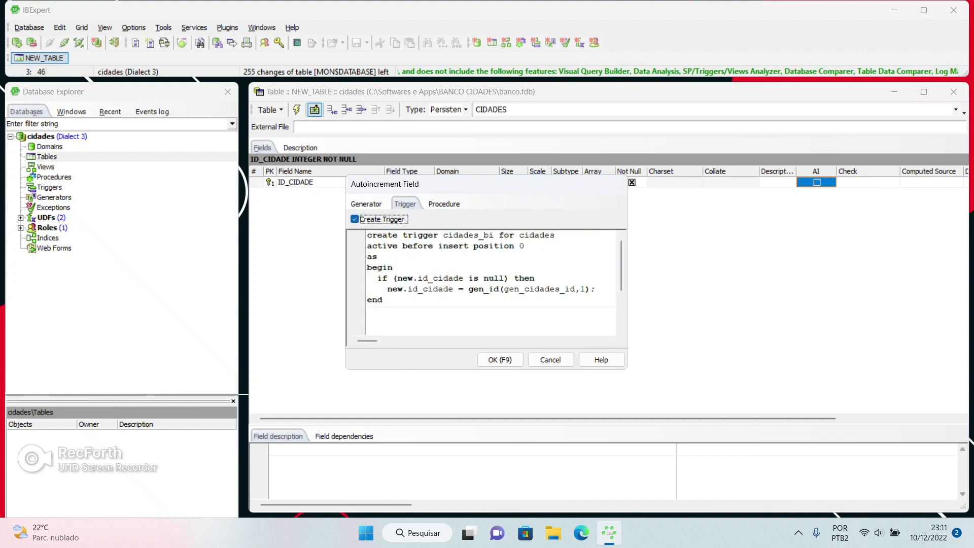
pyautogui.moveTo(368, 235); pyautogui.dragTo(483, 300)
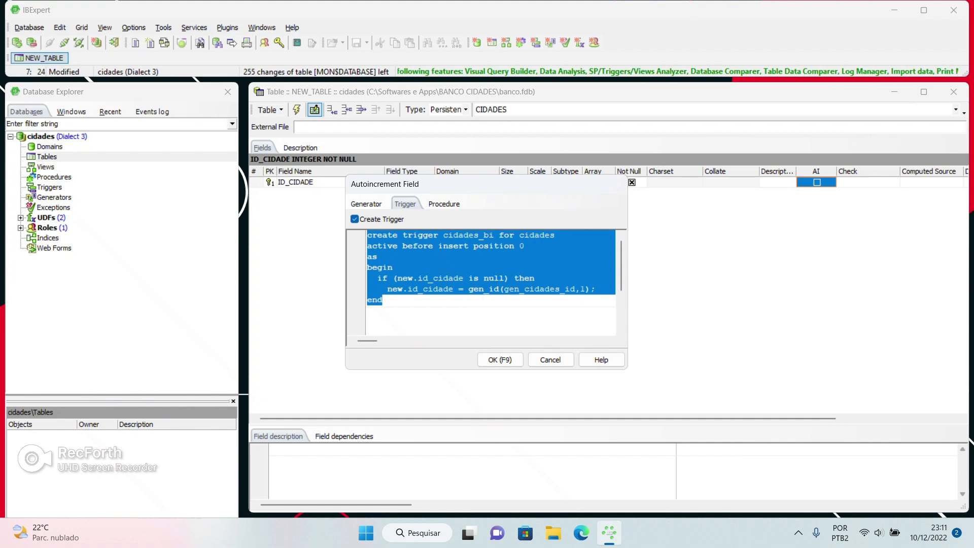
pyautogui.click(500, 360)
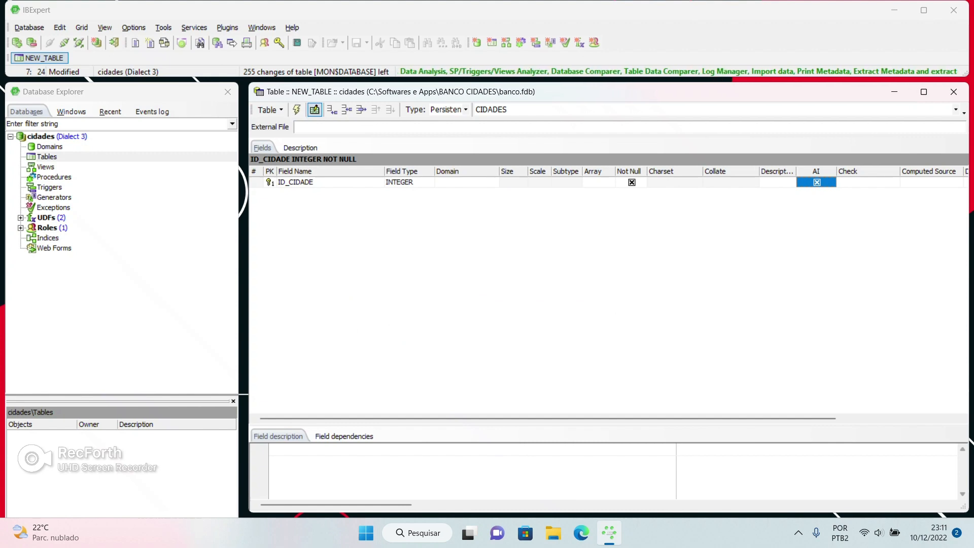
# Compile the CIDADES table with Ctrl+F9 and commit it with generator GEN_CIDADES_ID and trigger CIDADES_BI
pyautogui.hotkey('ctrl', 'F9')
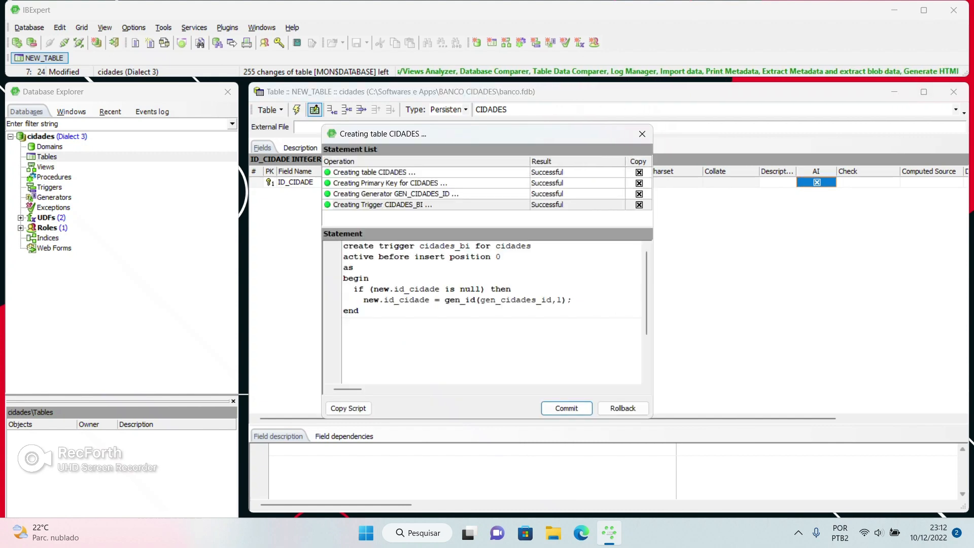
pyautogui.moveTo(343, 246); pyautogui.dragTo(374, 310)
pyautogui.click(512, 267)
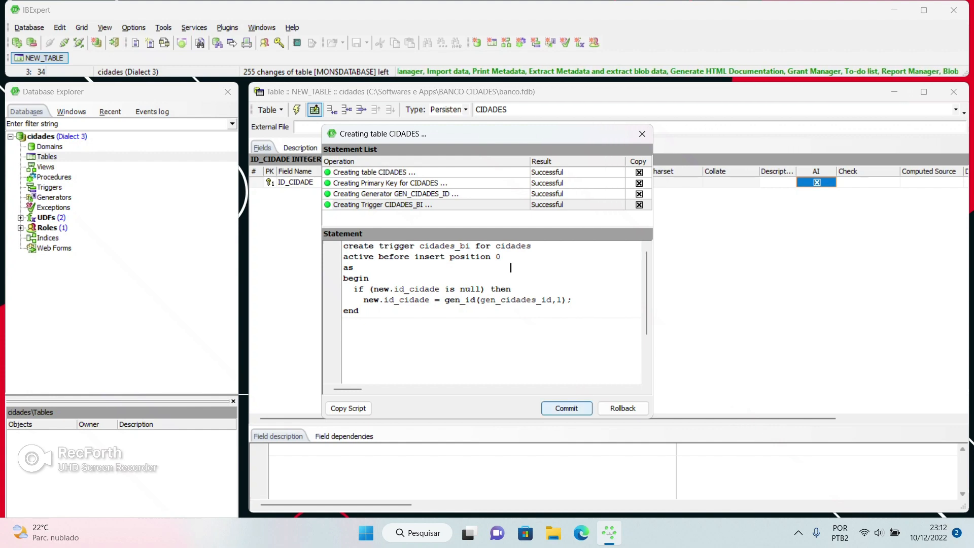
pyautogui.click(566, 408)
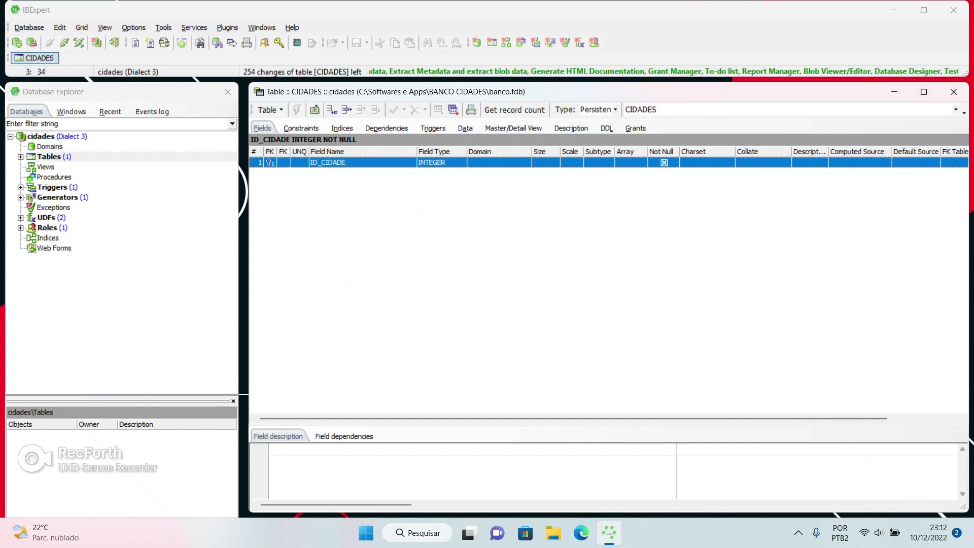
pyautogui.rightClick(322, 175)
pyautogui.click(357, 184)
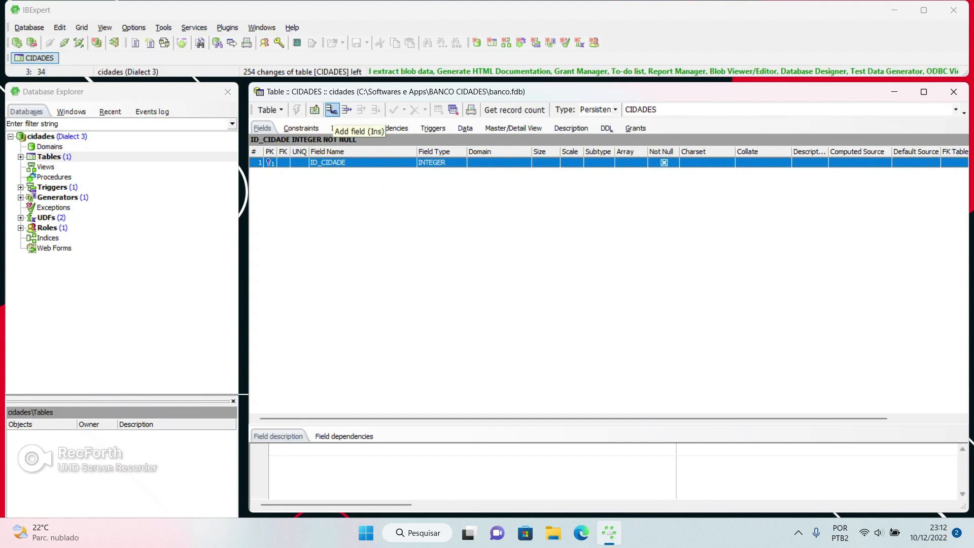
# Add a new field named NOME with raw data type VARCHAR and length 100
pyautogui.click(332, 110)
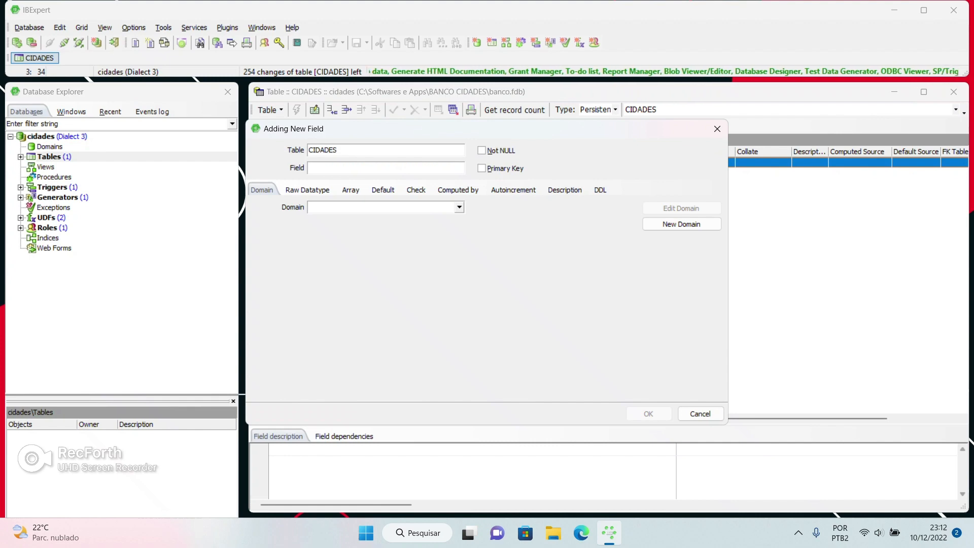
pyautogui.moveTo(326, 130); pyautogui.dragTo(394, 158)
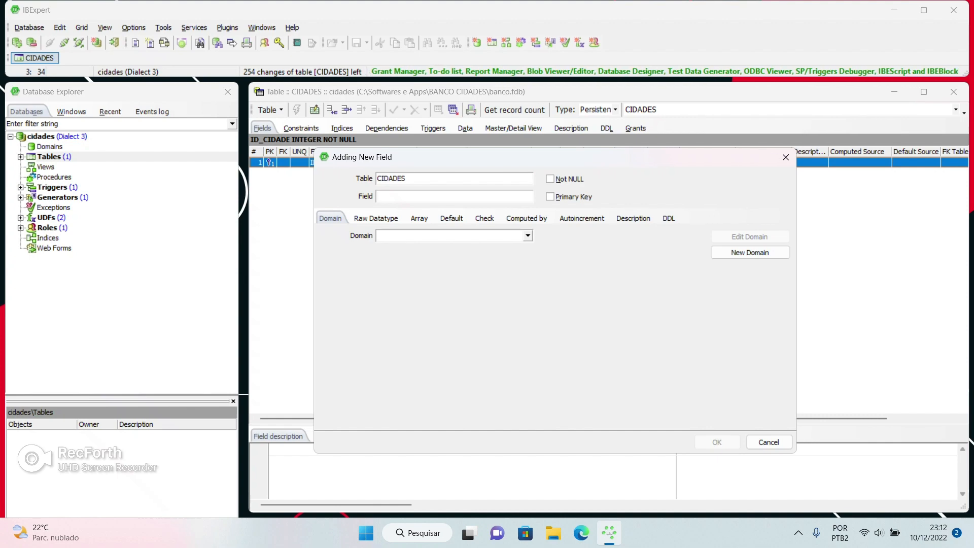
pyautogui.write('NOME')
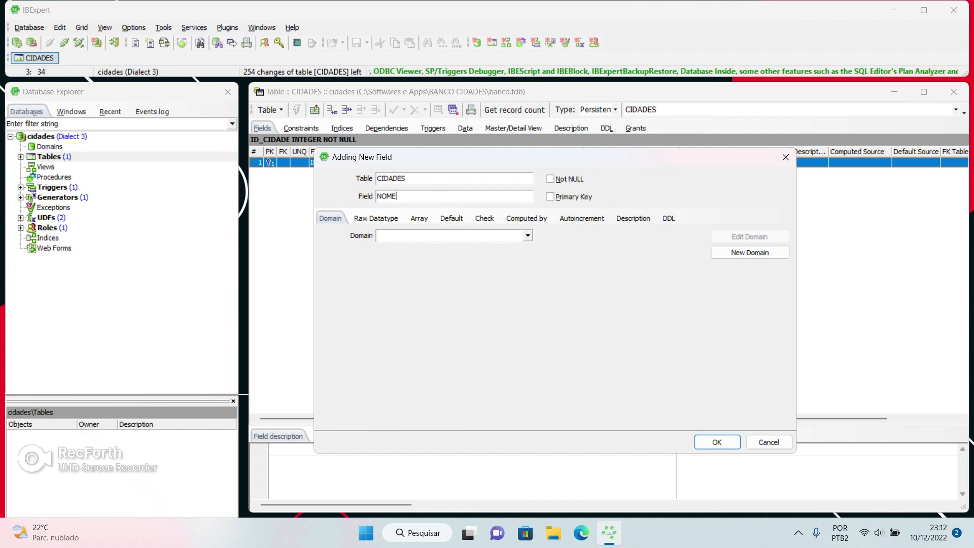
pyautogui.click(376, 218)
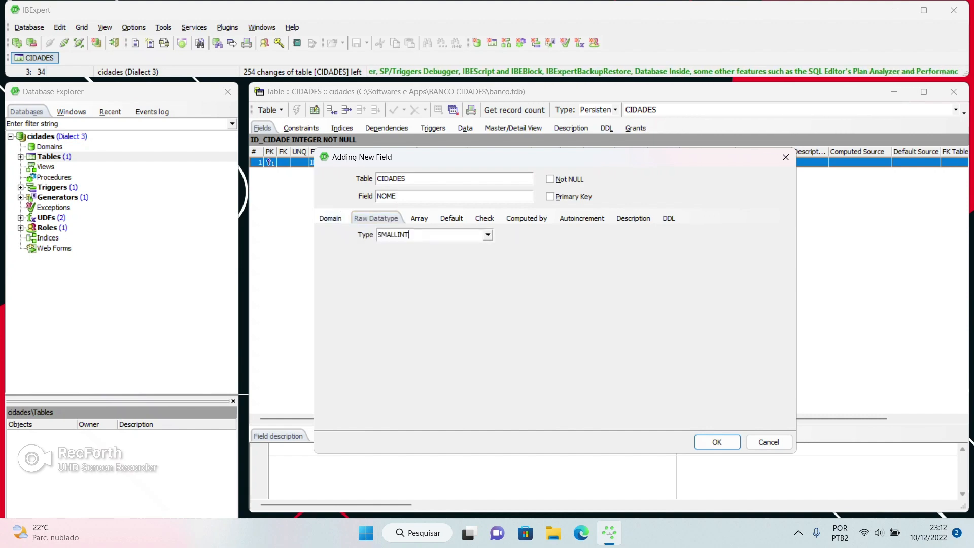
pyautogui.click(487, 234)
pyautogui.click(406, 338)
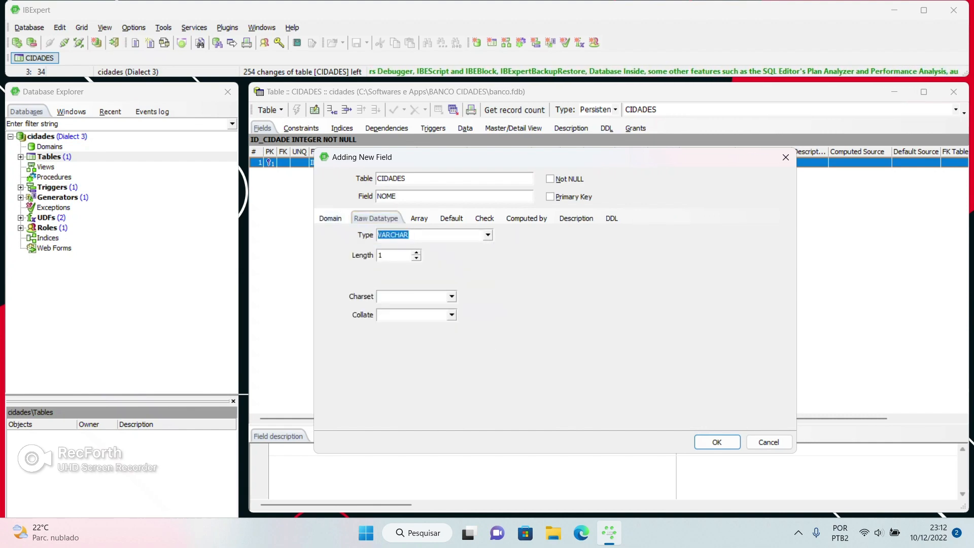
pyautogui.press('Tab')
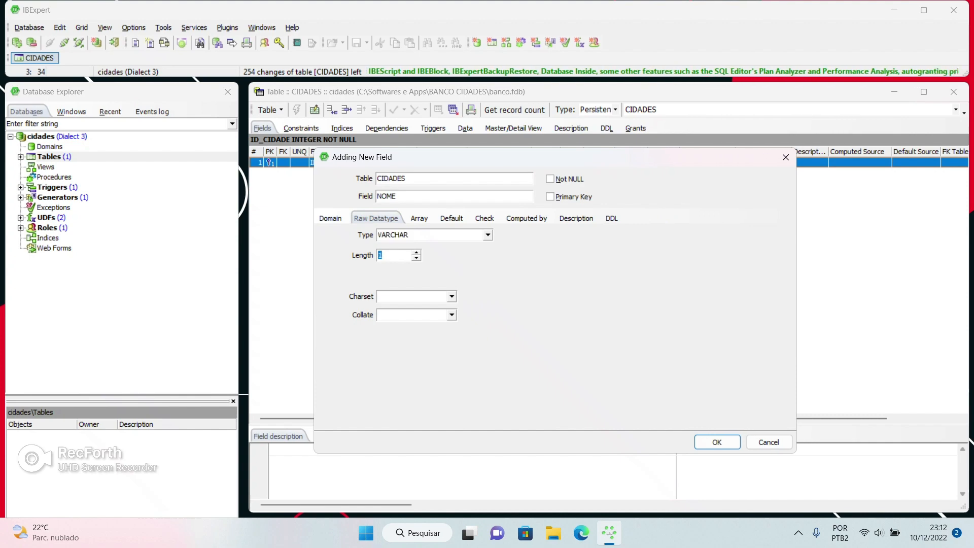
pyautogui.write('100')
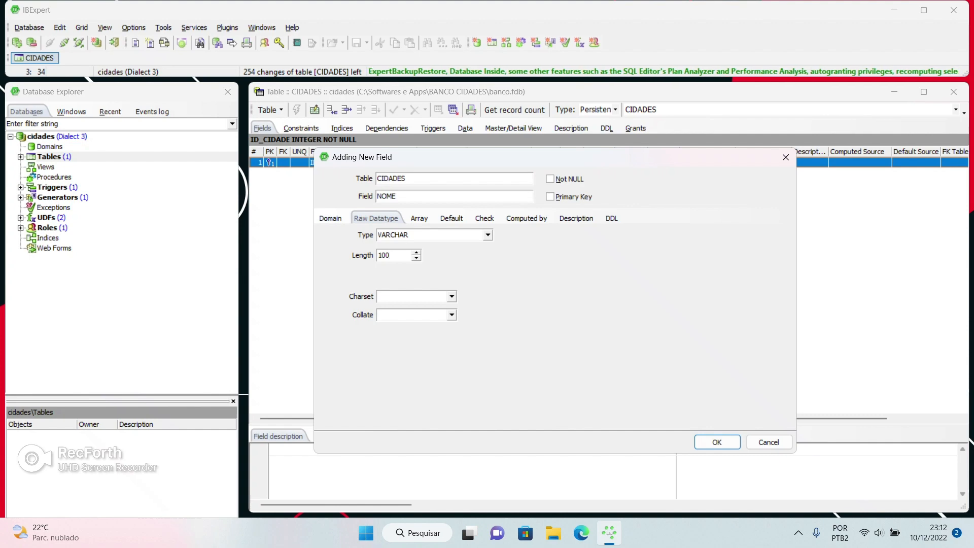
pyautogui.click(488, 235)
pyautogui.click(406, 330)
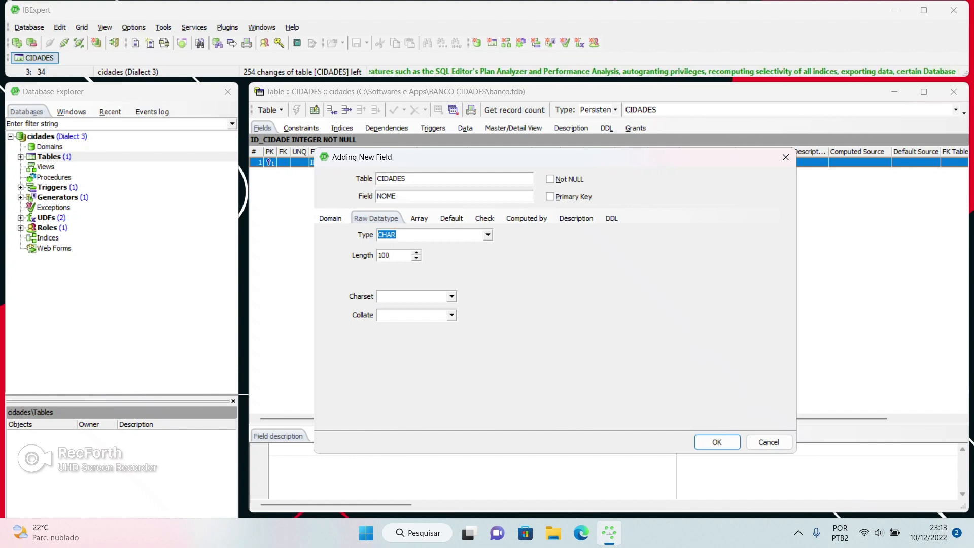
pyautogui.click(487, 235)
pyautogui.click(406, 337)
pyautogui.click(399, 255)
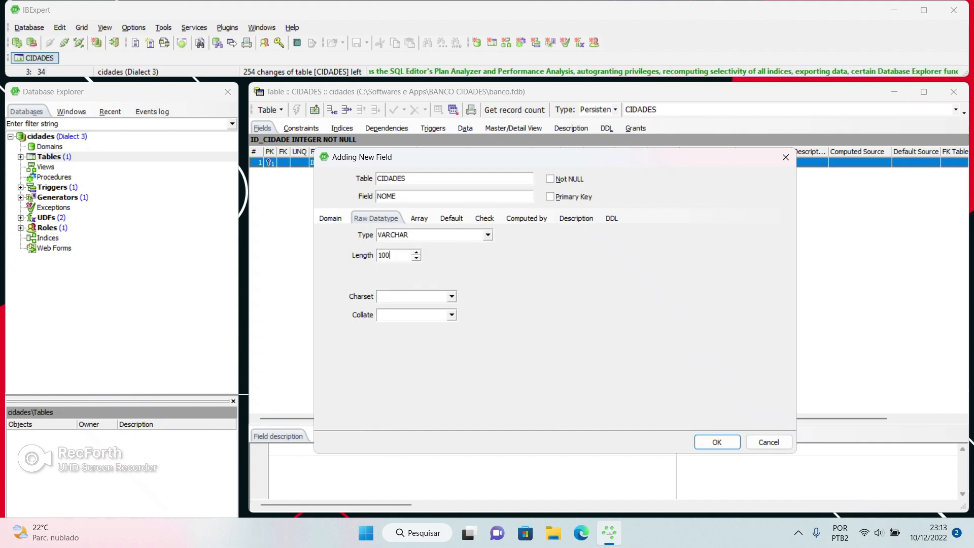
pyautogui.doubleClick(398, 255)
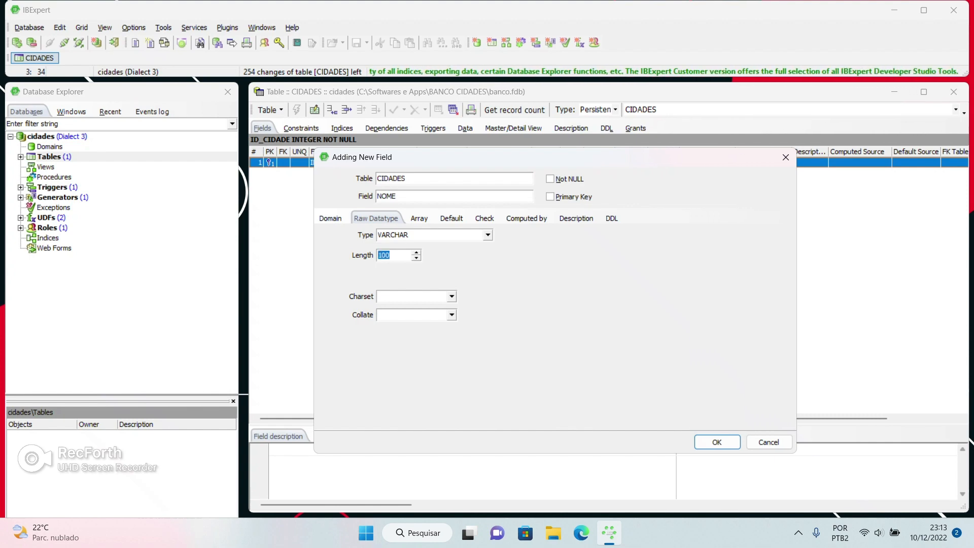
# Review the ALTER TABLE DDL, then confirm and commit the NOME field and close the table editor
pyautogui.click(419, 218)
pyautogui.click(451, 218)
pyautogui.click(485, 218)
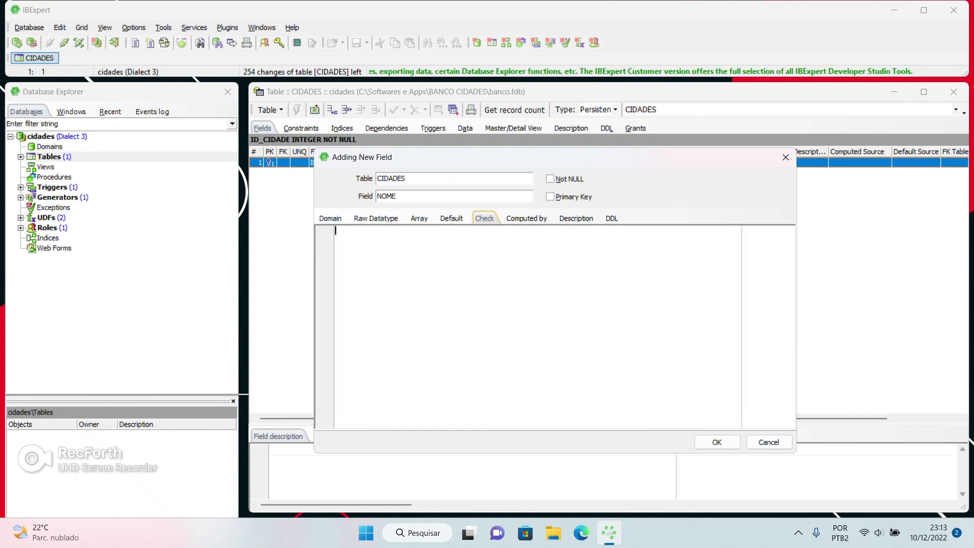
pyautogui.click(527, 219)
pyautogui.click(577, 218)
pyautogui.click(612, 219)
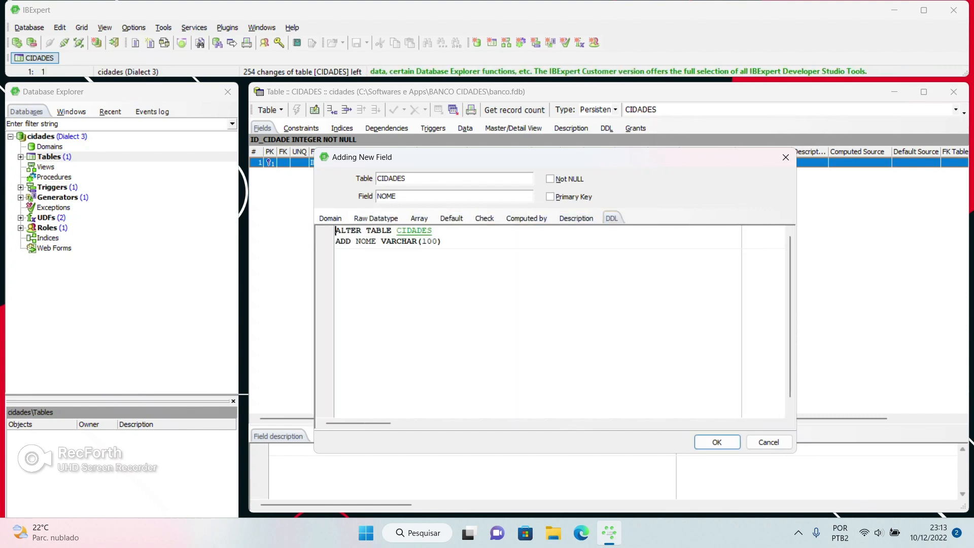
pyautogui.hotkey('ctrl', 'a')
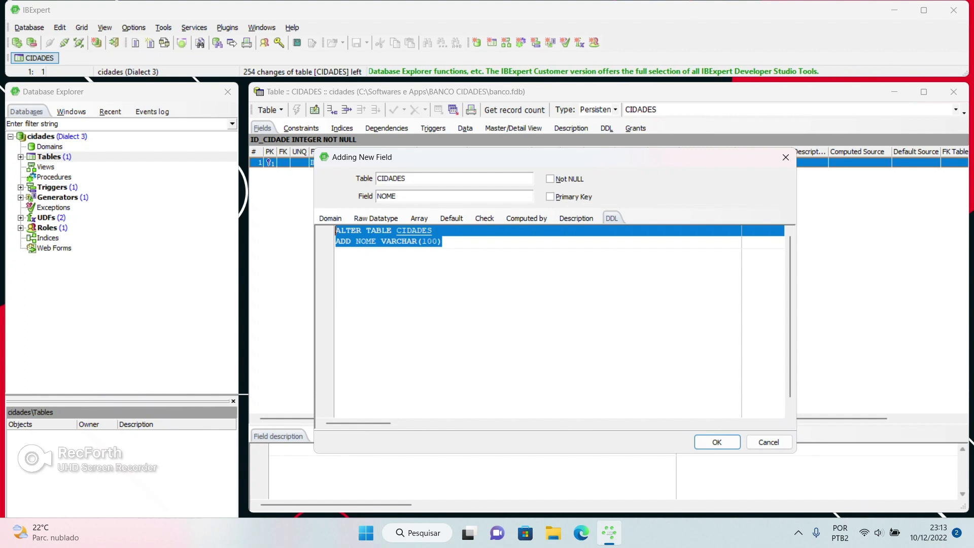
pyautogui.click(717, 442)
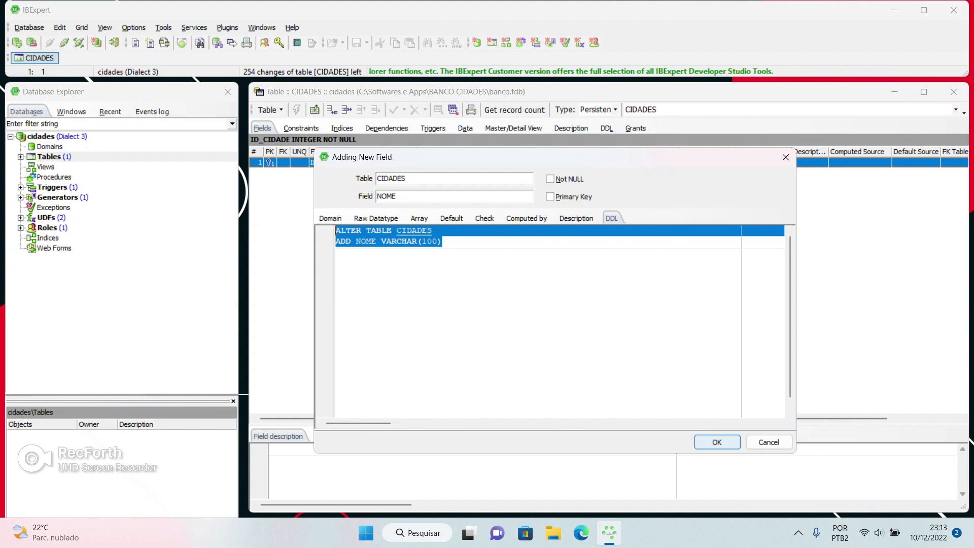
pyautogui.press('Return')
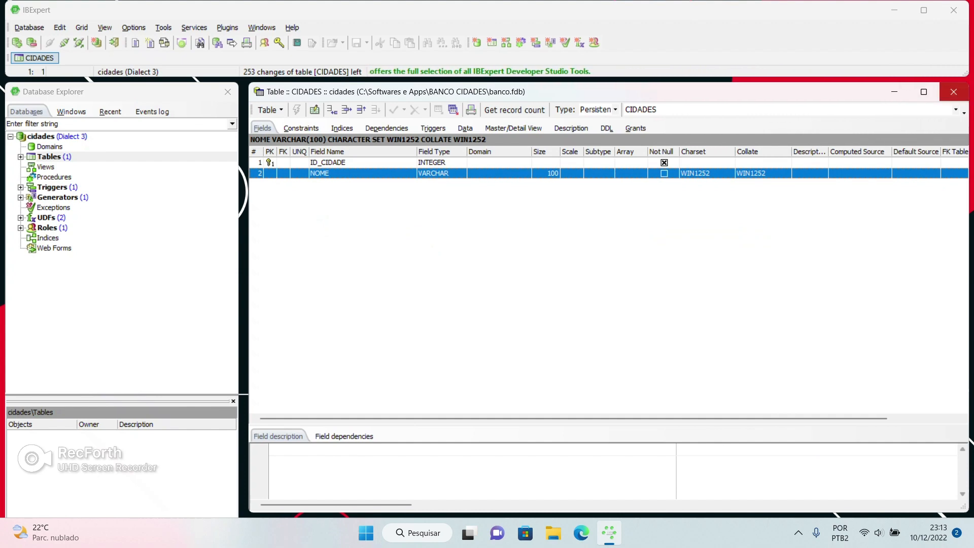
pyautogui.click(953, 91)
# Clone the cidades database registration and inspect the copy's file path and protocol
pyautogui.doubleClick(22, 136)
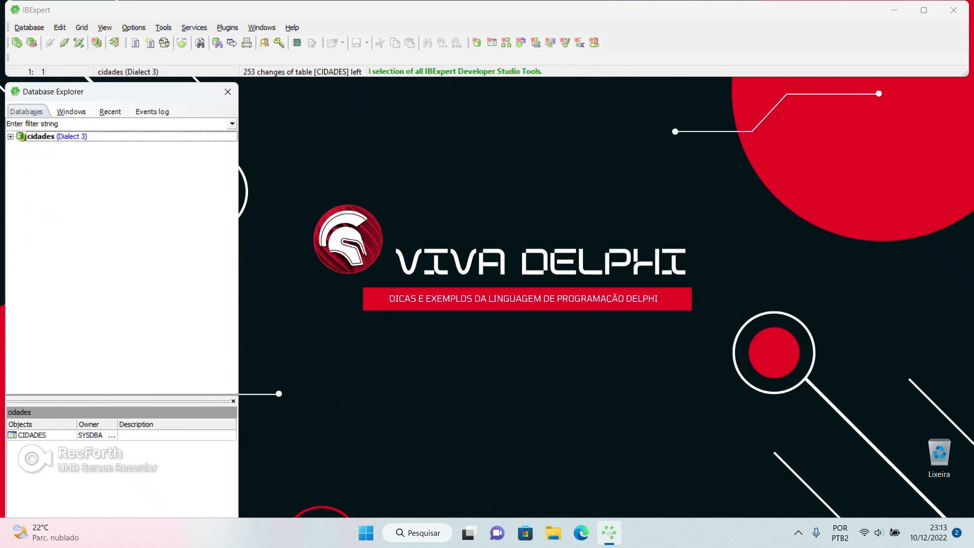
pyautogui.rightClick(22, 137)
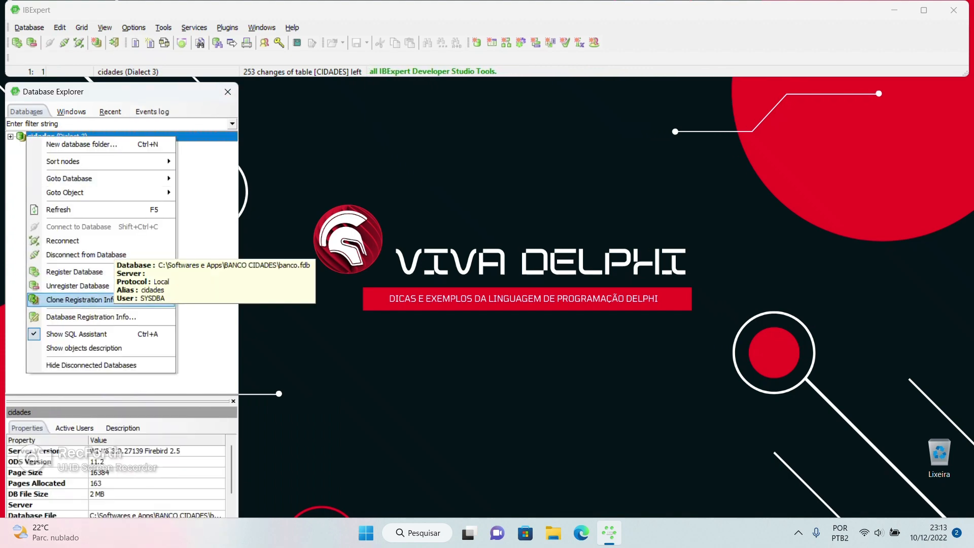
pyautogui.click(76, 300)
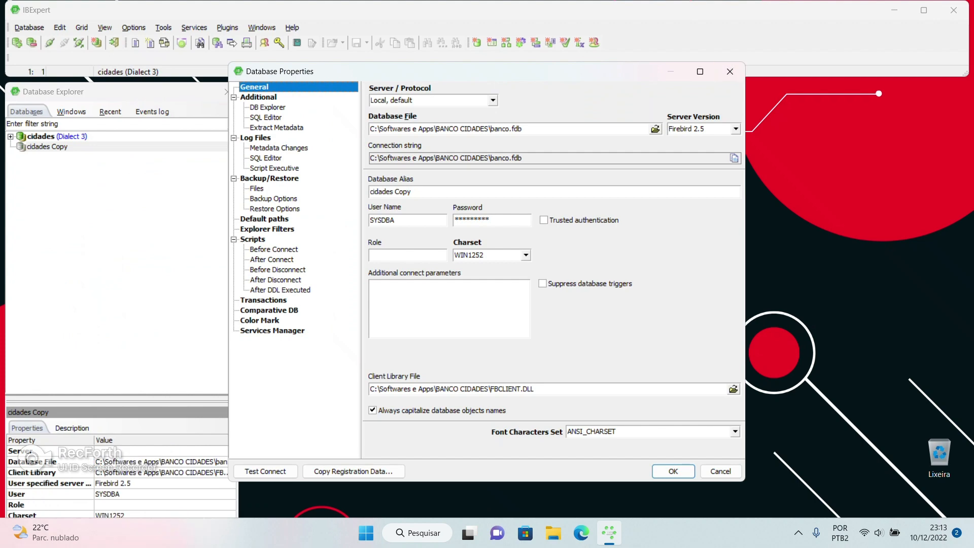
pyautogui.moveTo(526, 129); pyautogui.dragTo(370, 129)
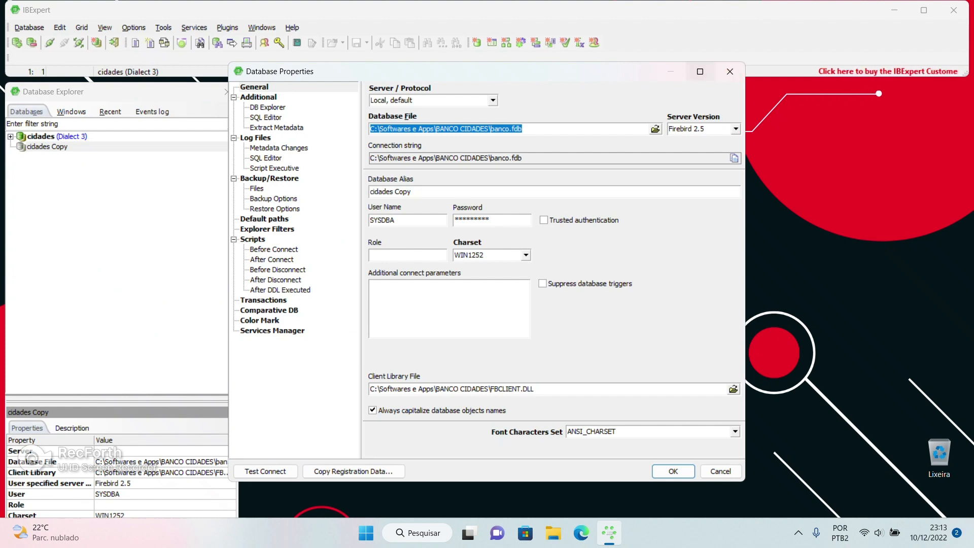
pyautogui.click(391, 100)
pyautogui.click(492, 101)
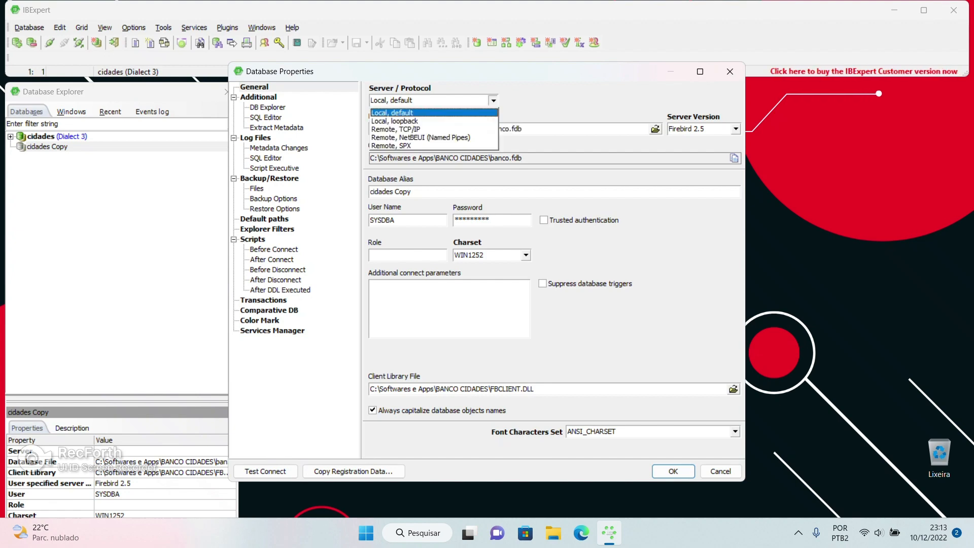
pyautogui.click(493, 101)
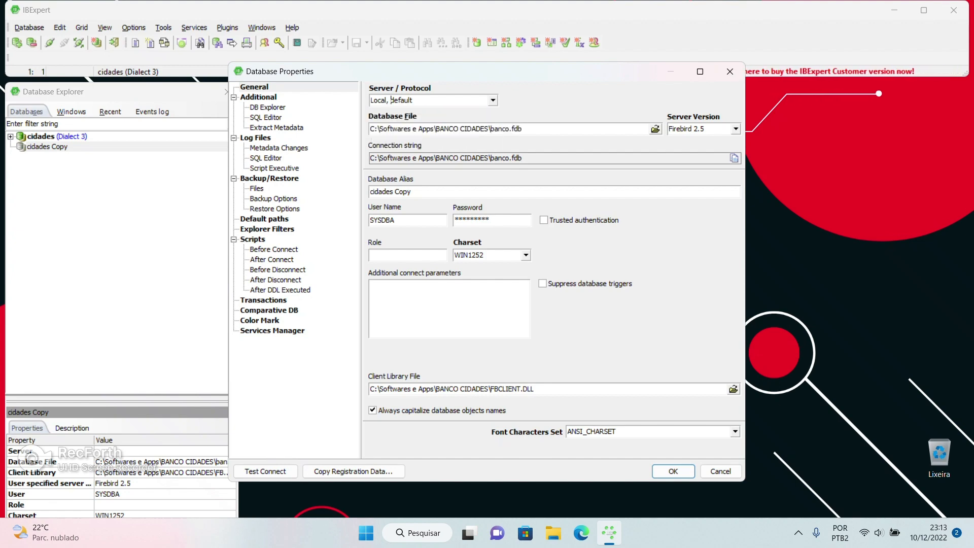
pyautogui.click(730, 72)
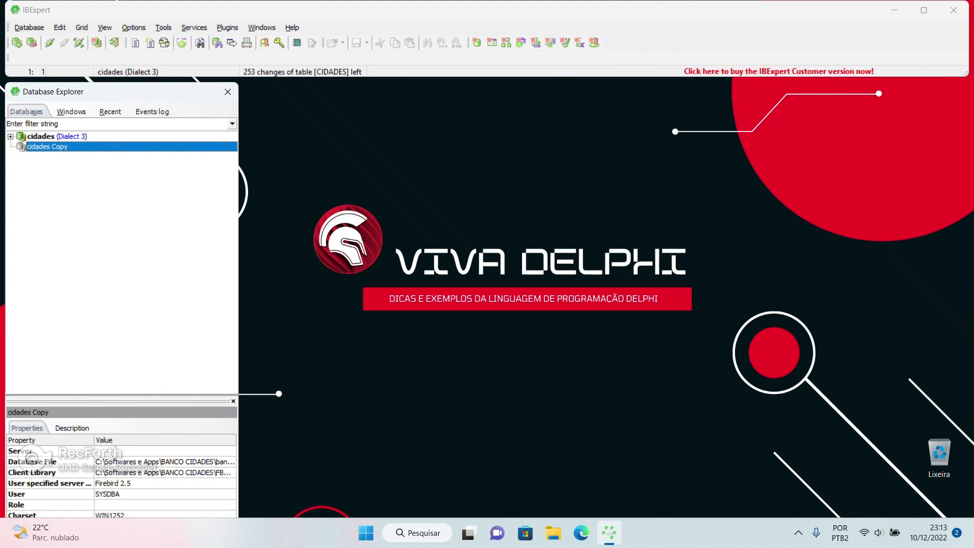
# Unregister both the original cidades database and cidades Copy, confirming each removal
pyautogui.click(62, 136)
pyautogui.rightClick(61, 136)
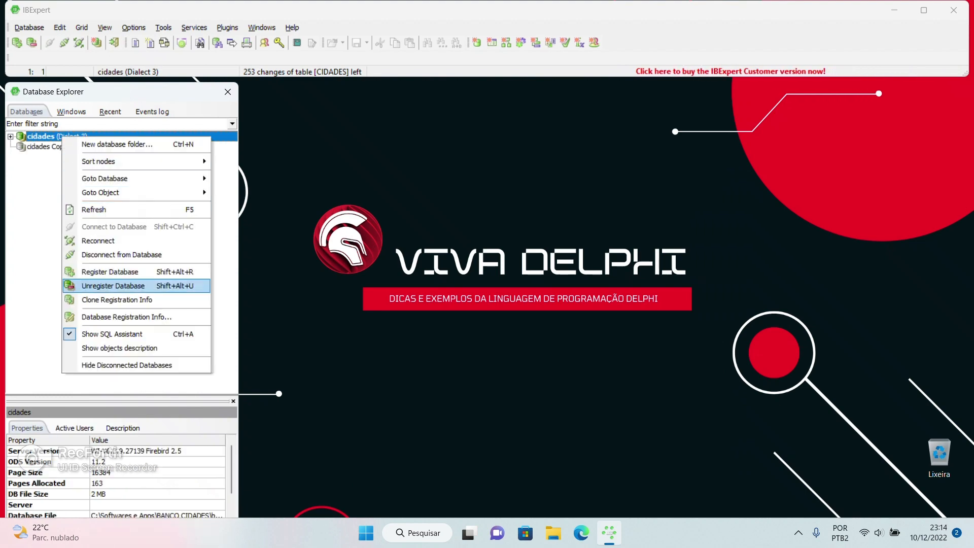
pyautogui.click(112, 285)
pyautogui.click(461, 298)
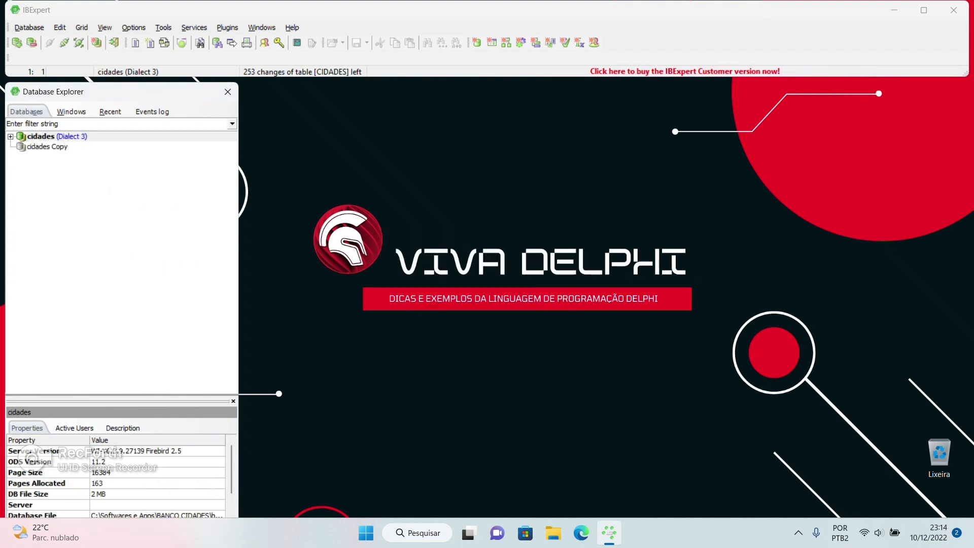
pyautogui.rightClick(36, 139)
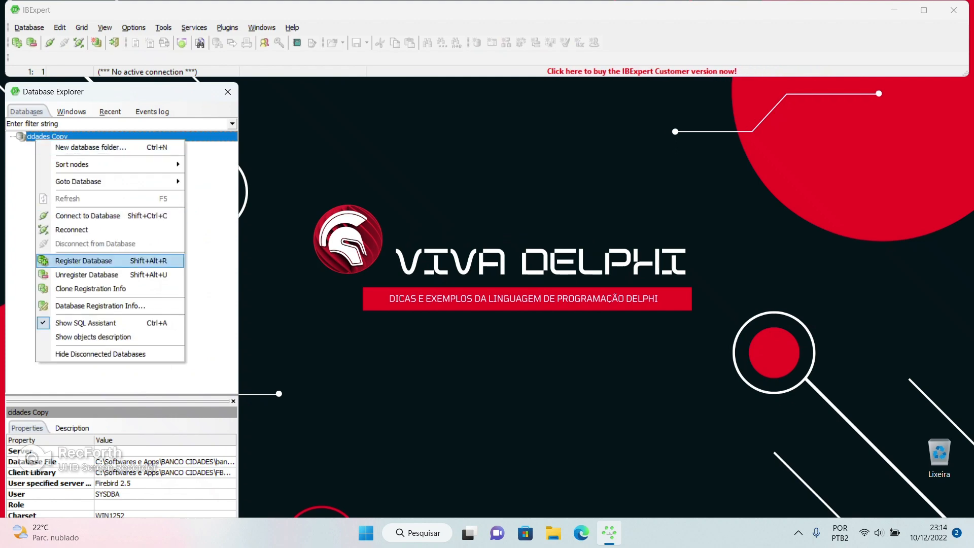
pyautogui.click(86, 274)
pyautogui.click(460, 298)
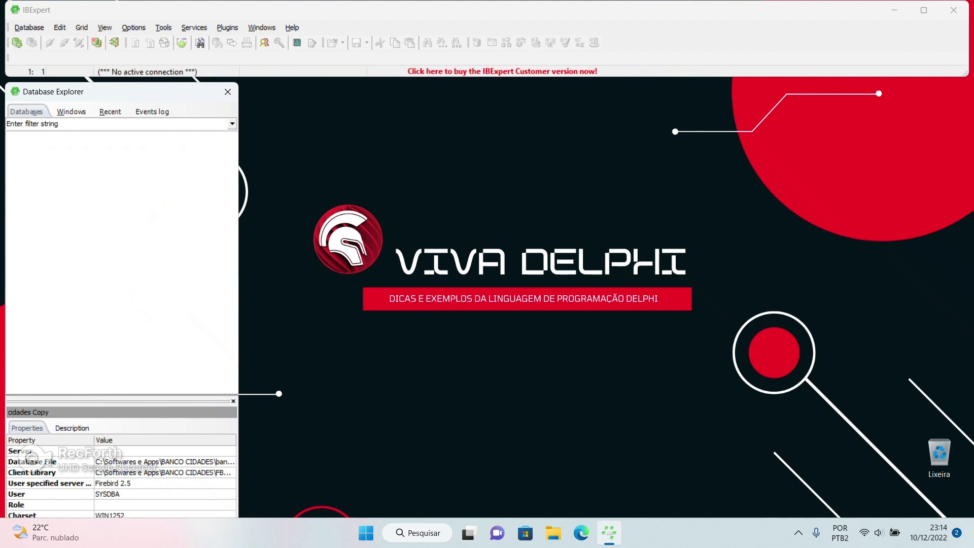
pyautogui.click(879, 533)
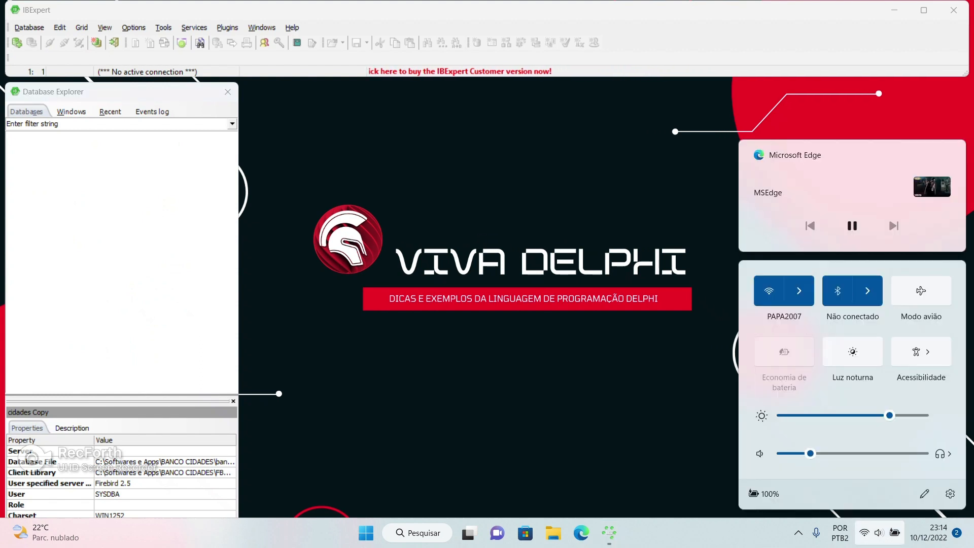
# Open Network & Internet settings and check the Ethernet connection's details
pyautogui.rightClick(864, 532)
pyautogui.click(865, 500)
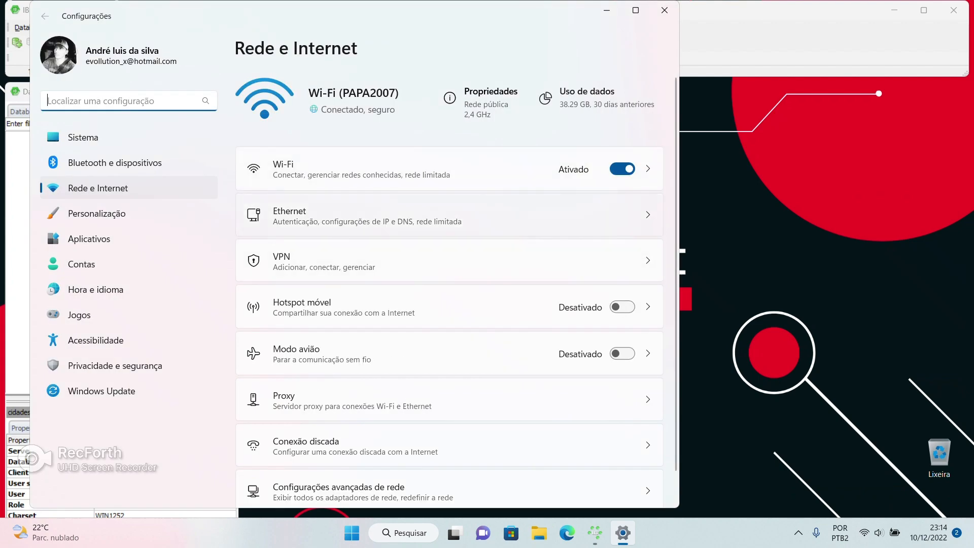
pyautogui.click(367, 215)
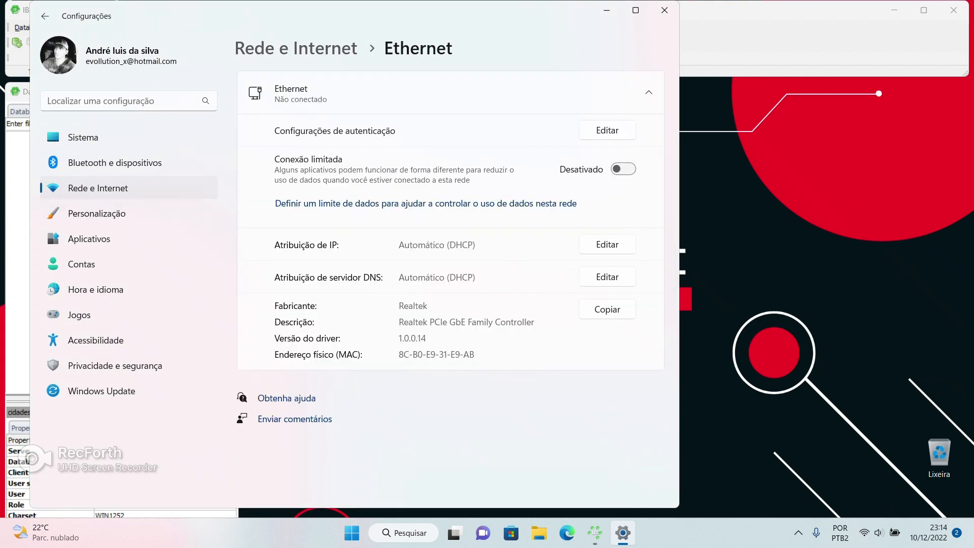
pyautogui.click(450, 92)
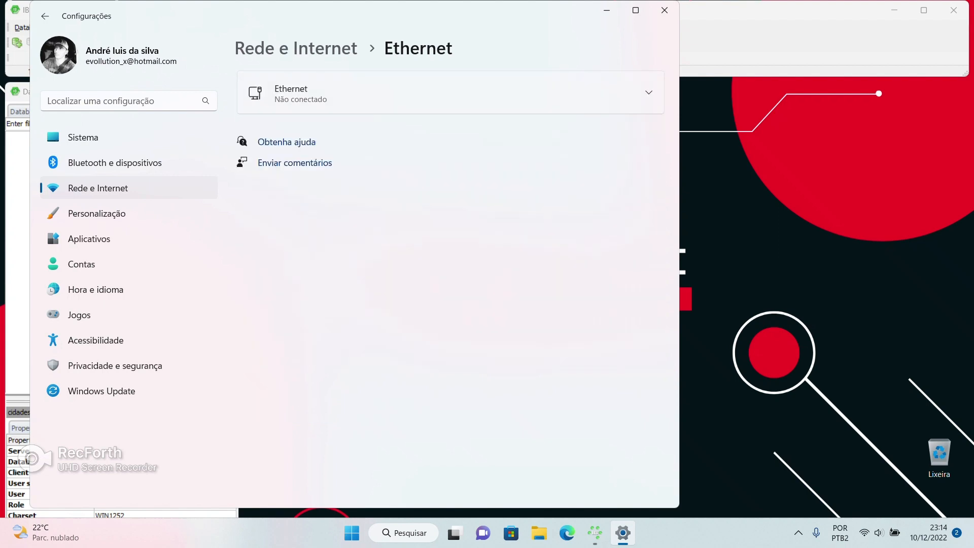
pyautogui.click(451, 92)
pyautogui.click(450, 92)
pyautogui.click(98, 188)
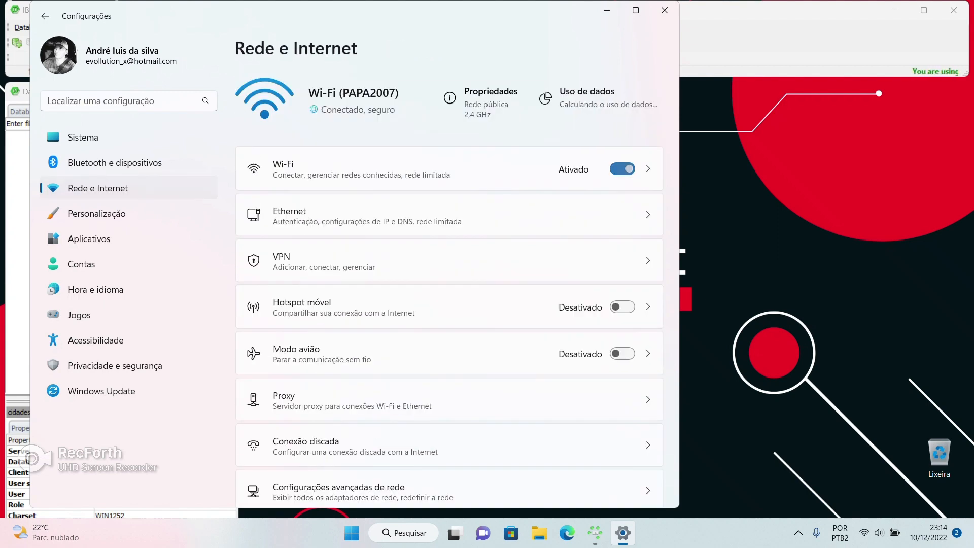
# Find the Wi-Fi network's IPv4 address 192.168.0.25, then close Settings
pyautogui.click(368, 171)
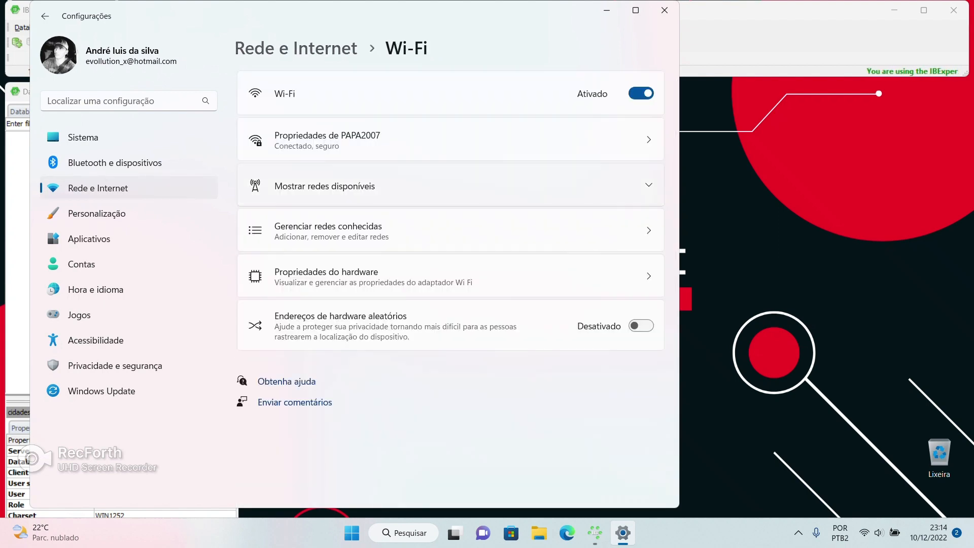
pyautogui.click(367, 140)
pyautogui.scroll(-10, 450, 284)
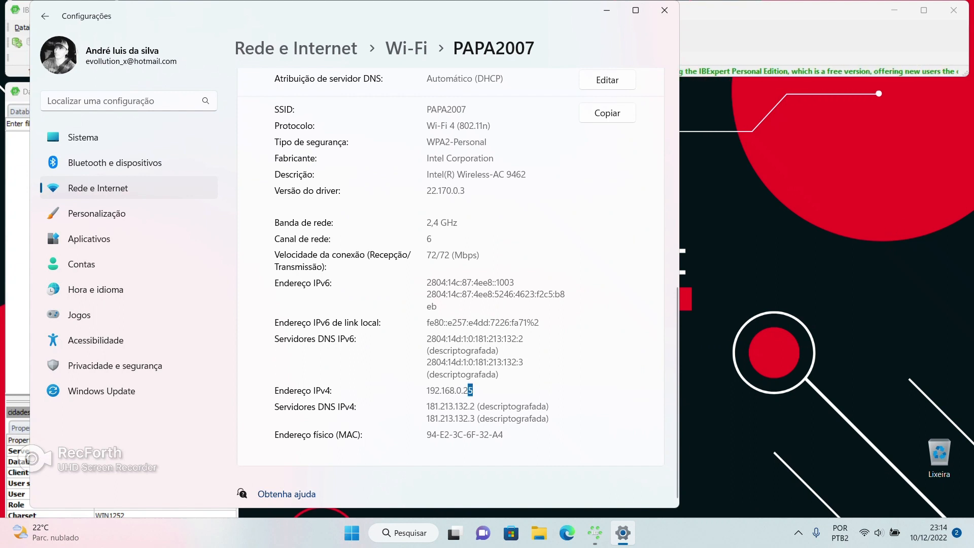
pyautogui.doubleClick(470, 390)
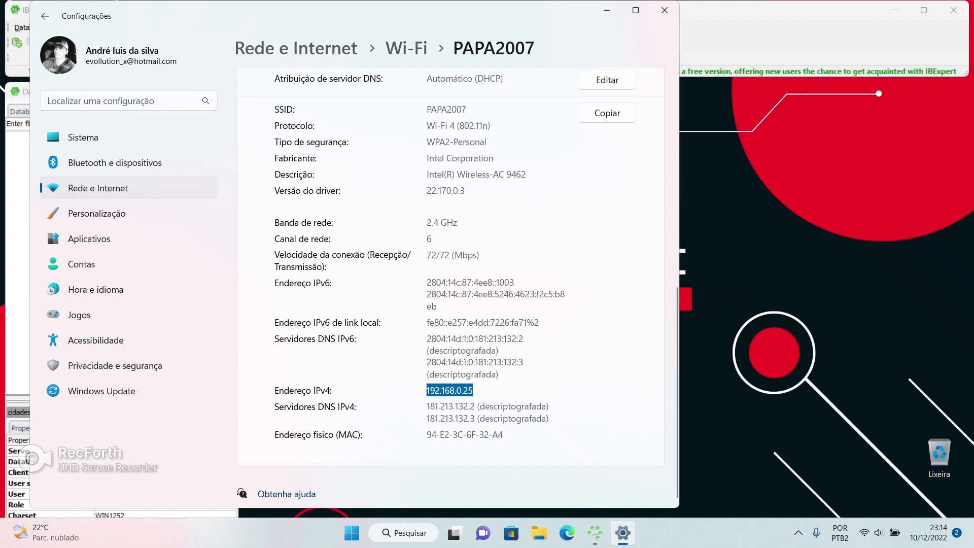
pyautogui.click(664, 10)
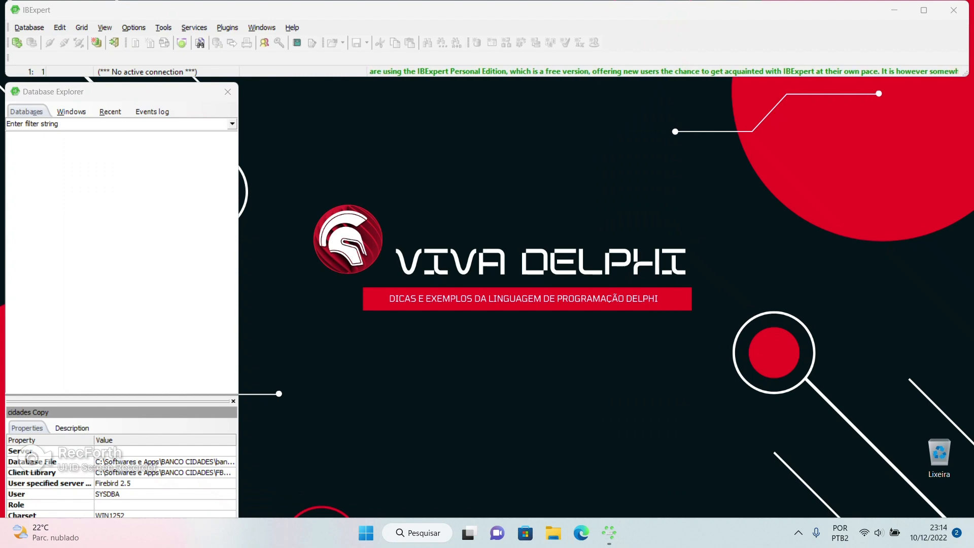
# Register a new database on remote TCP/IP server 192.168.0.25, port 3050, and browse for its file
pyautogui.rightClick(72, 141)
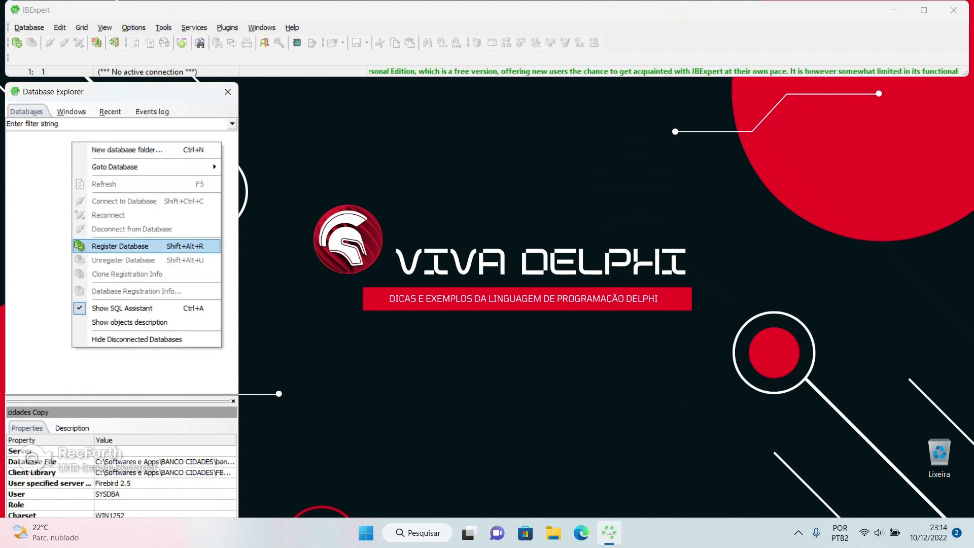
pyautogui.click(120, 246)
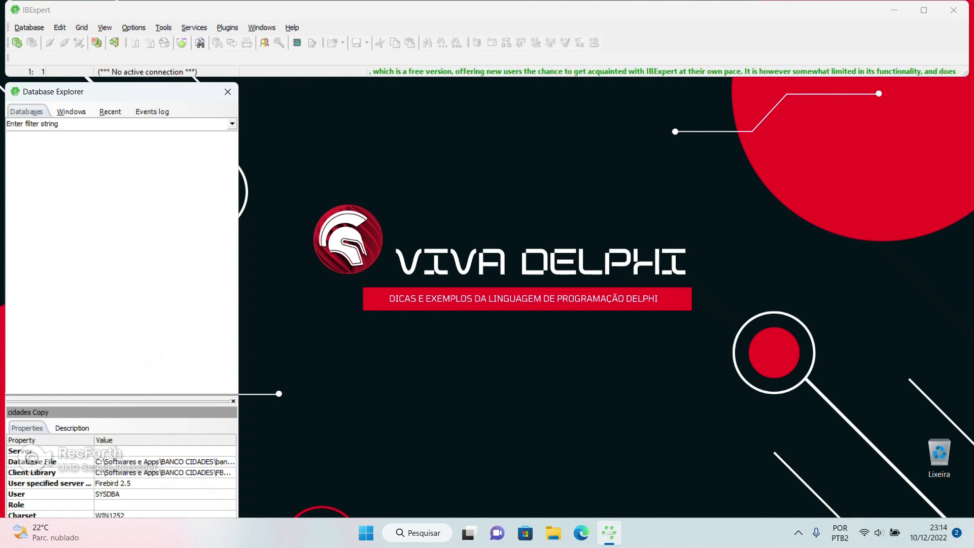
pyautogui.click(492, 100)
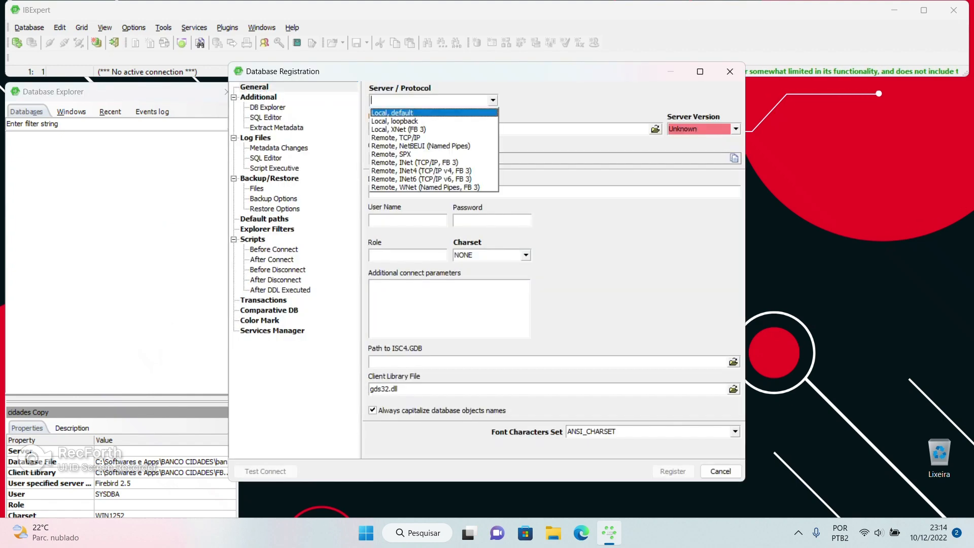
pyautogui.click(406, 136)
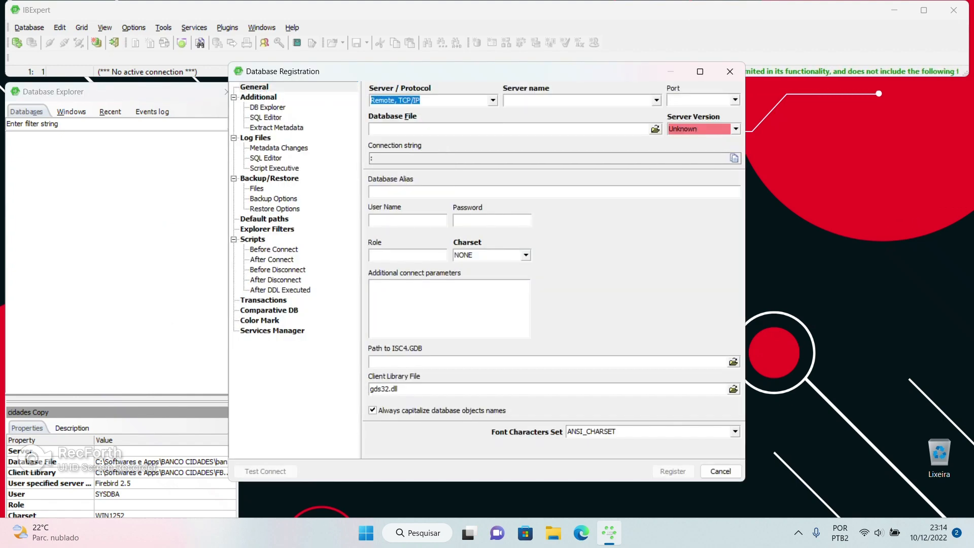
pyautogui.click(563, 101)
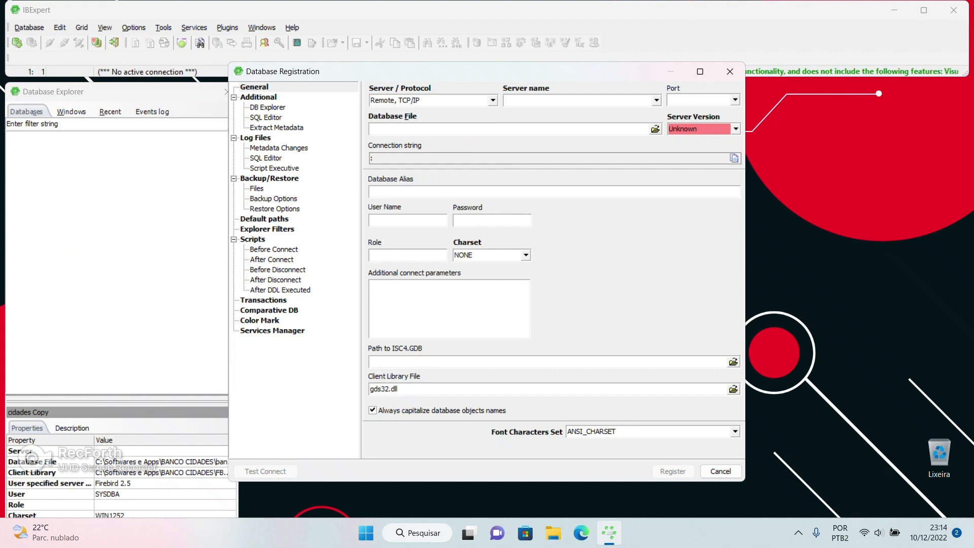
pyautogui.write('192.168.0.25')
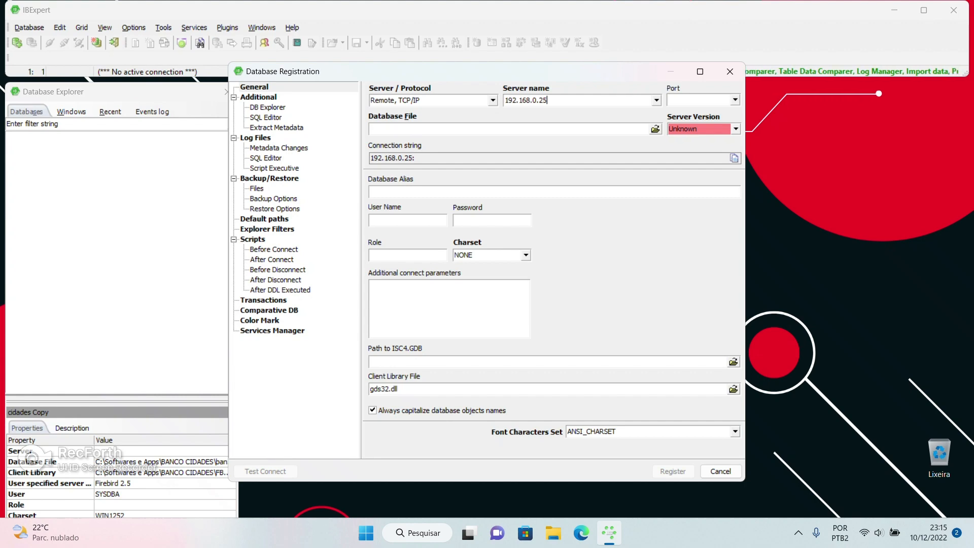
pyautogui.click(735, 100)
pyautogui.click(683, 129)
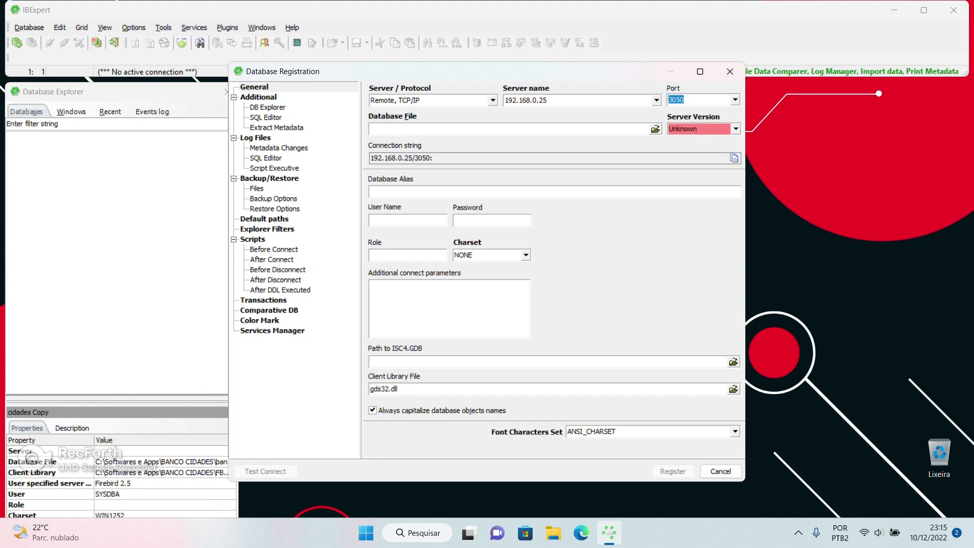
pyautogui.click(371, 129)
pyautogui.click(656, 129)
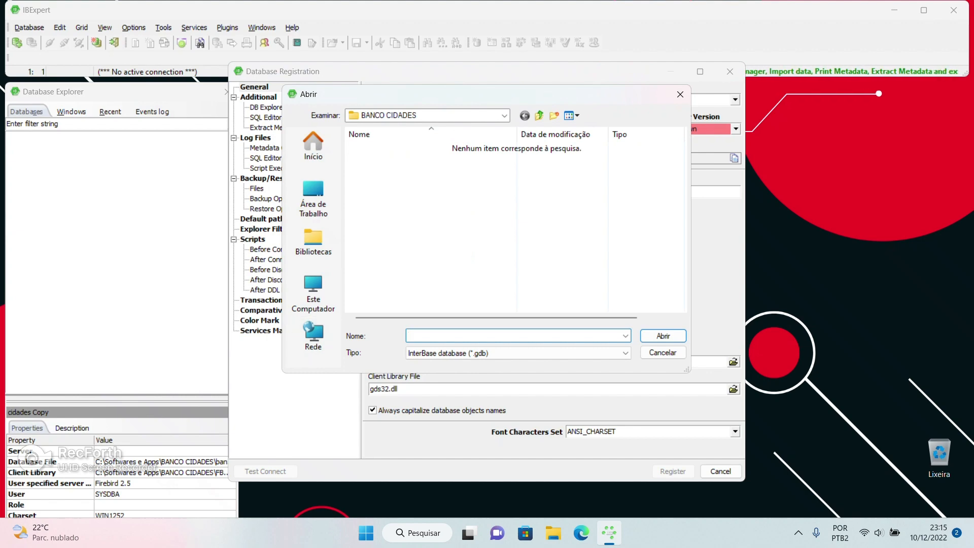
# Cancel the database file chooser and open the Softwares e Apps folder's properties in File Explorer
pyautogui.click(313, 341)
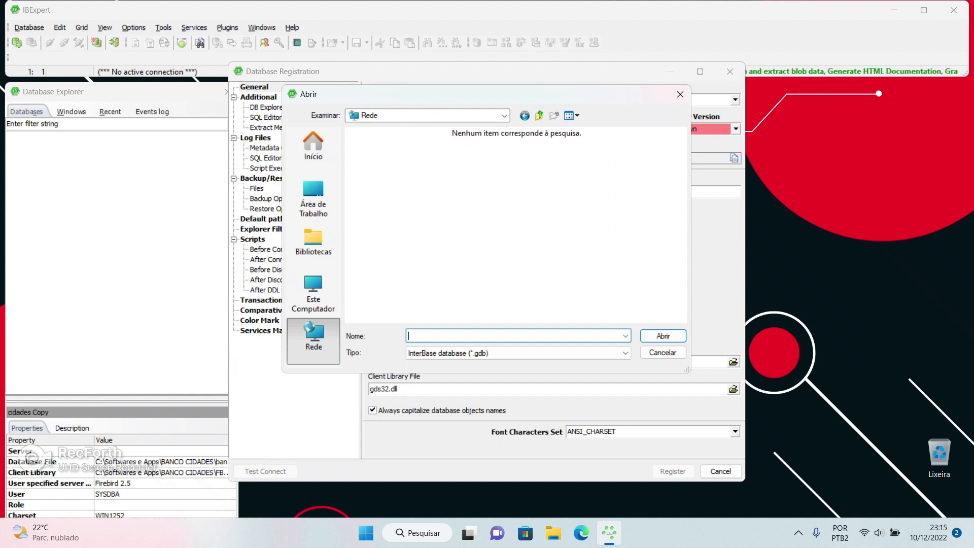
pyautogui.click(663, 353)
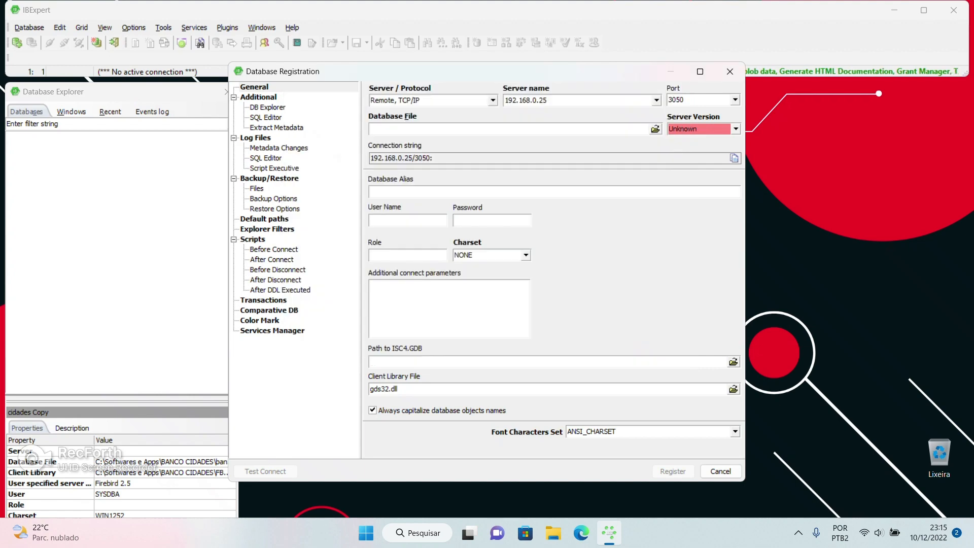
pyautogui.click(553, 532)
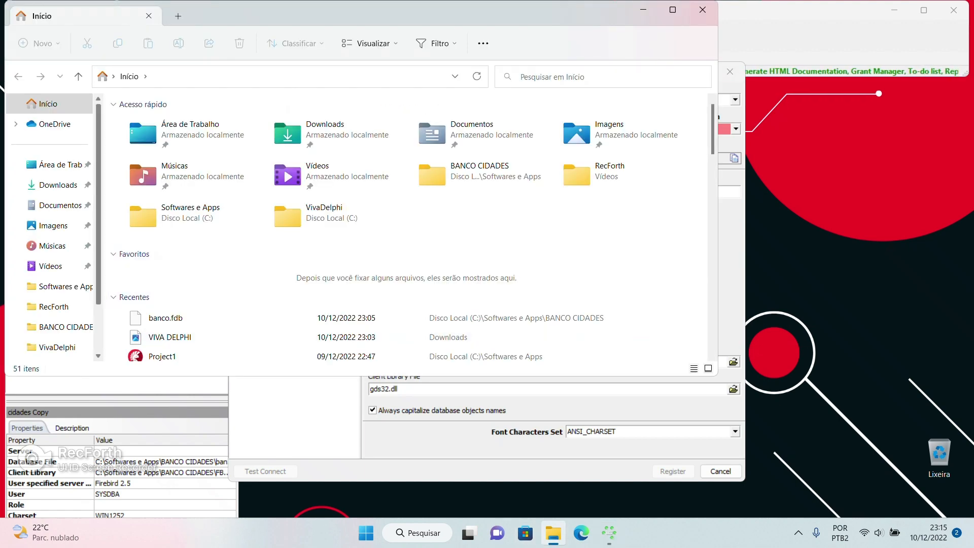
pyautogui.scroll(-3, 56, 245)
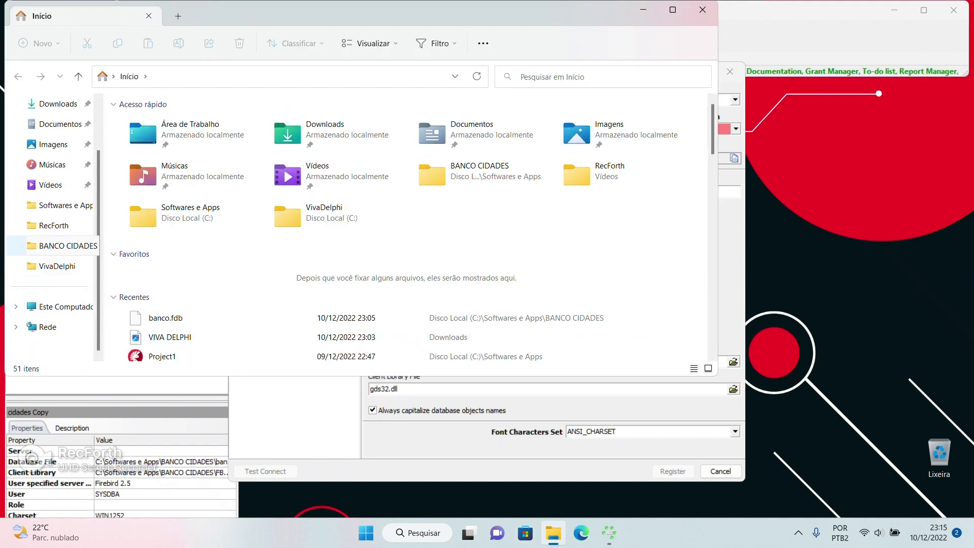
pyautogui.click(61, 205)
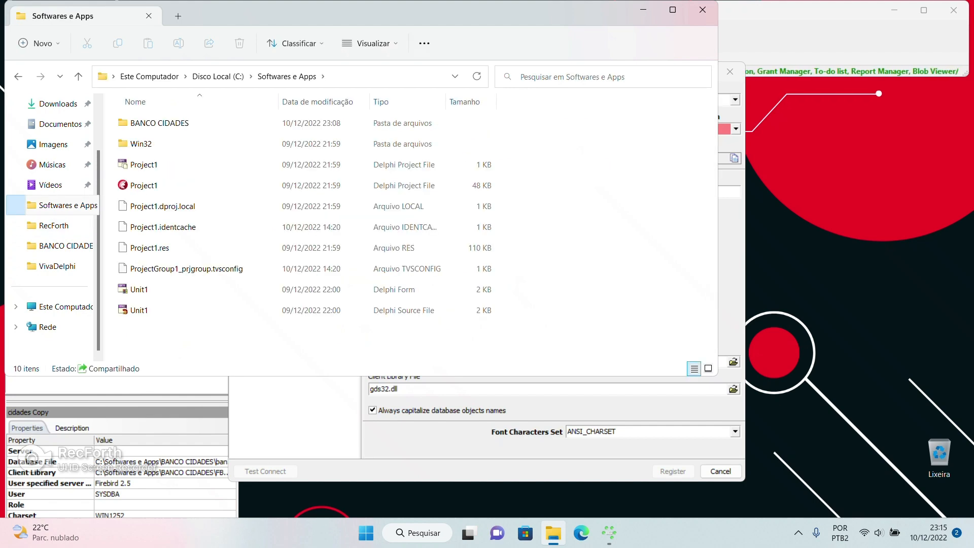
pyautogui.rightClick(66, 199)
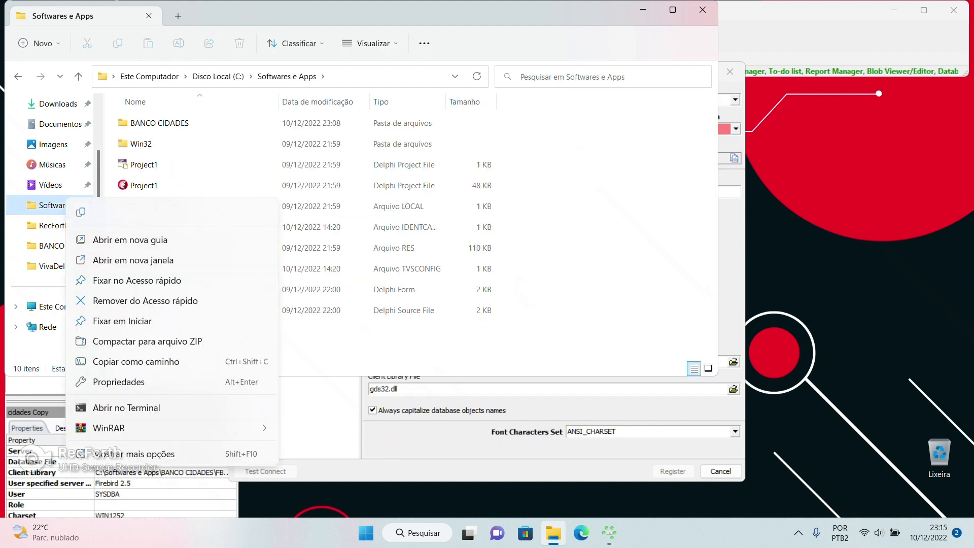
pyautogui.click(116, 454)
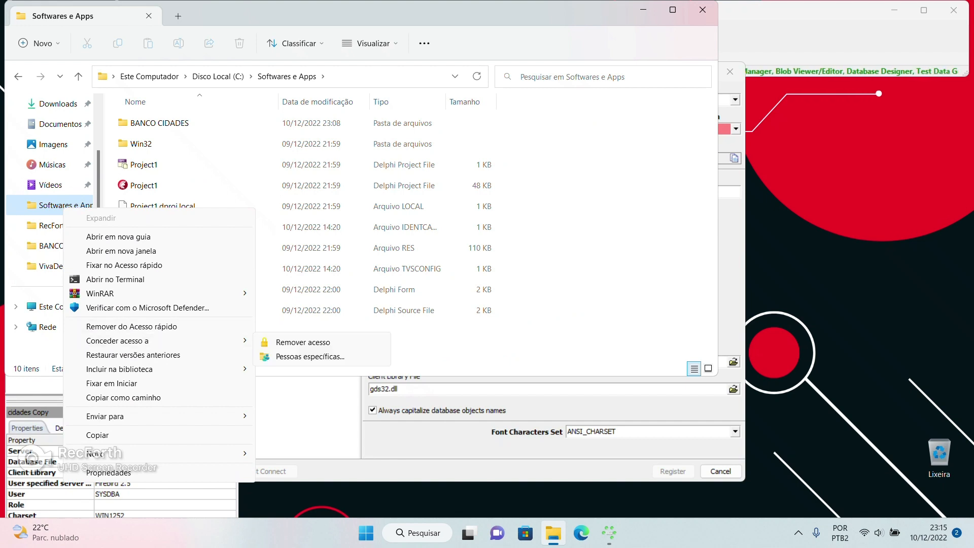
pyautogui.click(109, 472)
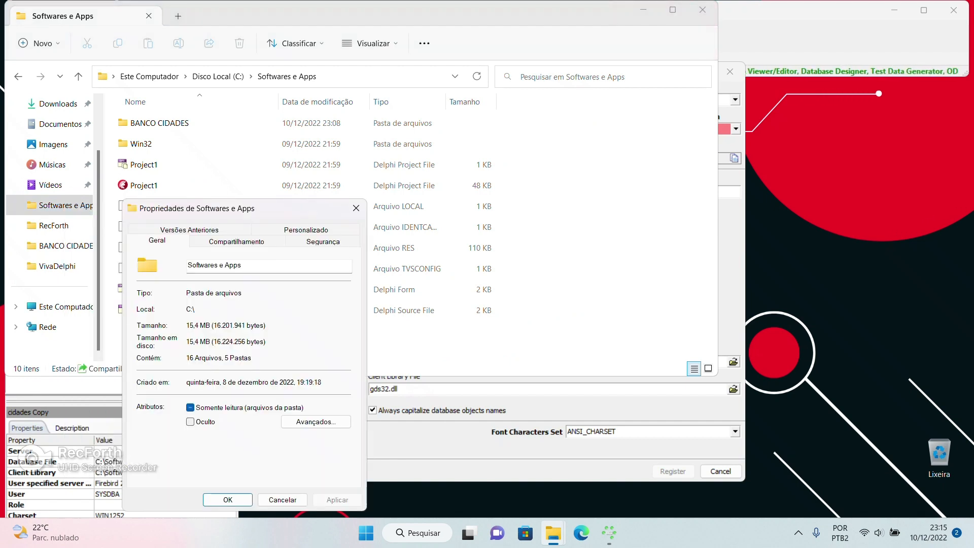
# Add a TODOS share for the folder under Advanced Sharing
pyautogui.click(236, 241)
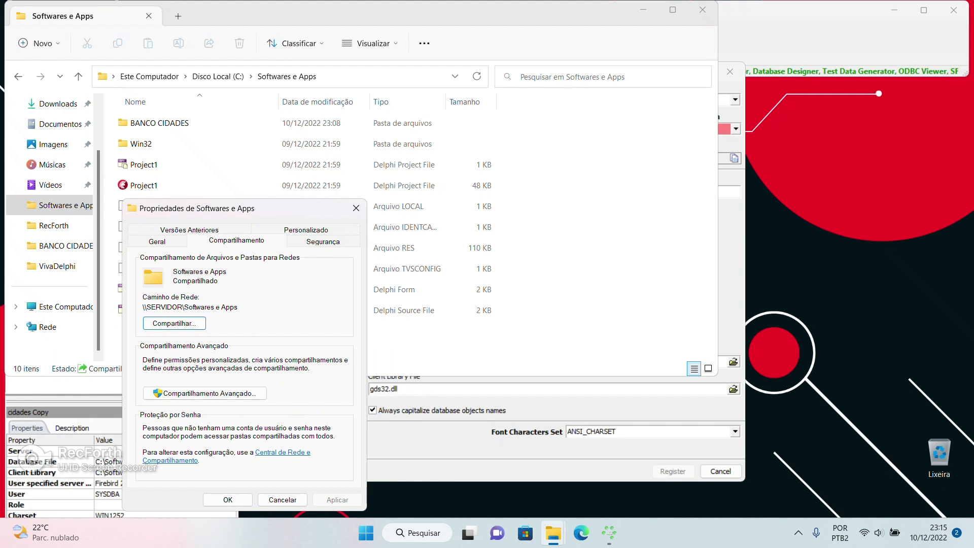
pyautogui.click(204, 393)
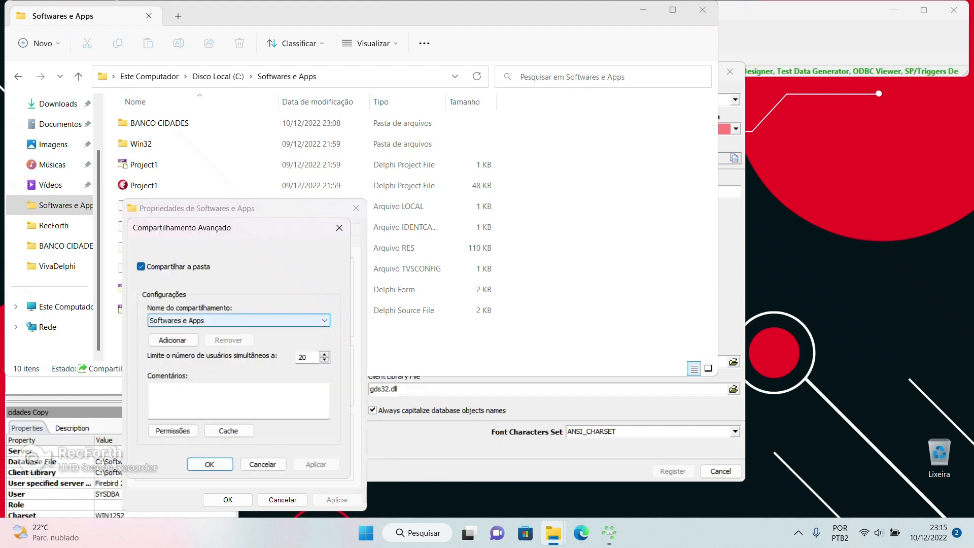
pyautogui.click(172, 340)
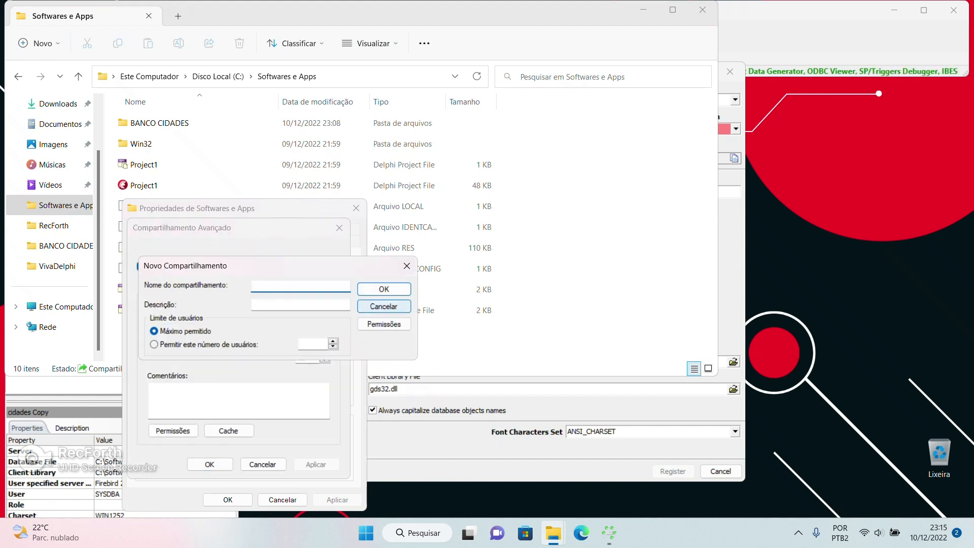
pyautogui.write('TODOS')
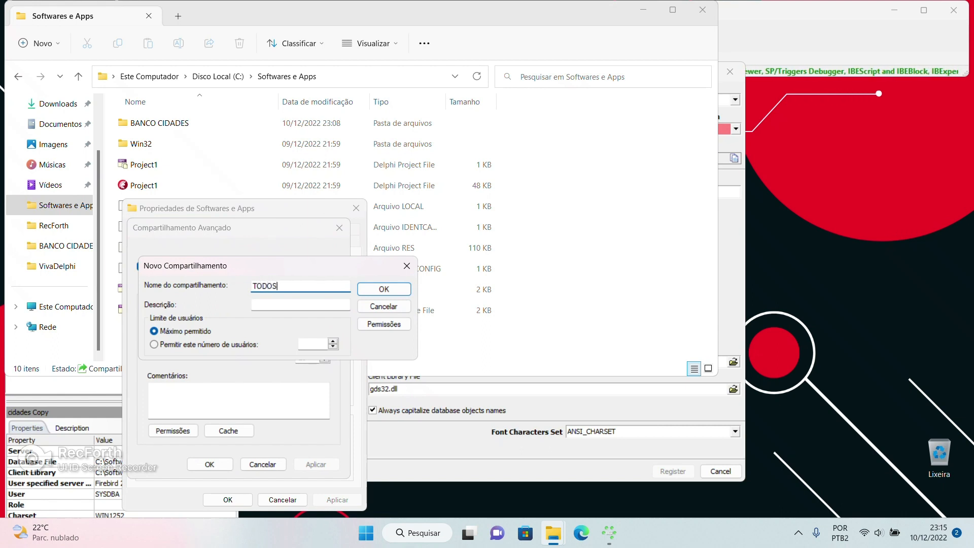
pyautogui.press('Return')
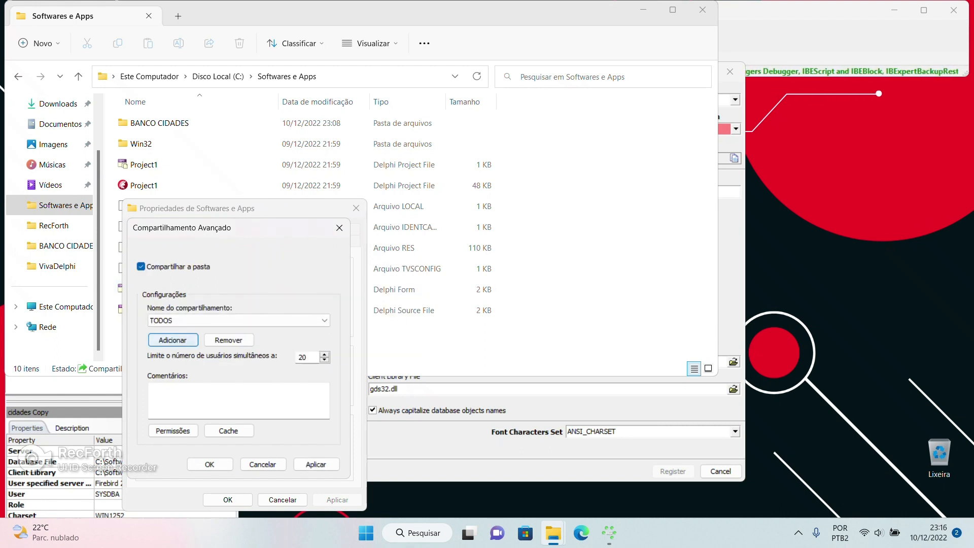
pyautogui.click(173, 340)
pyautogui.click(384, 306)
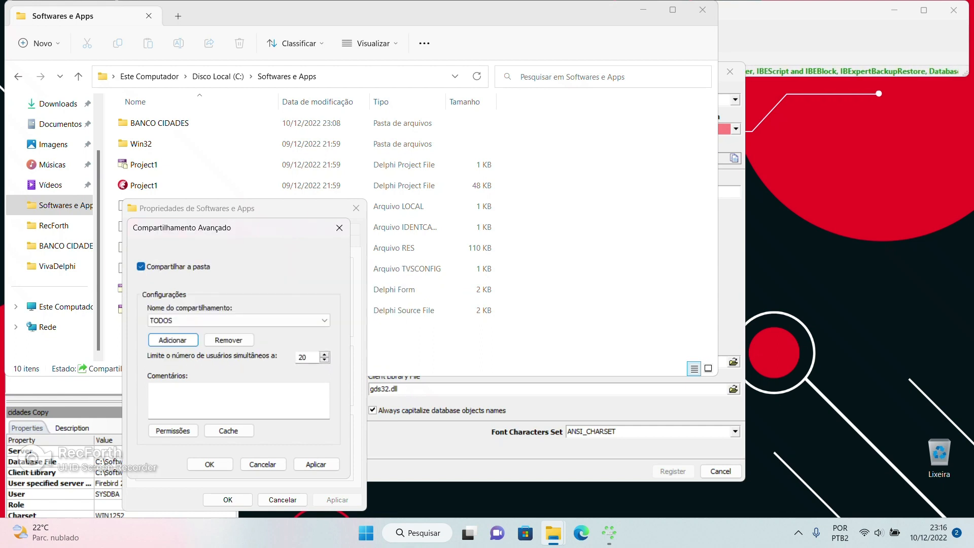
# Give Everyone full control on the TODOS share and apply all sharing dialogs
pyautogui.click(173, 431)
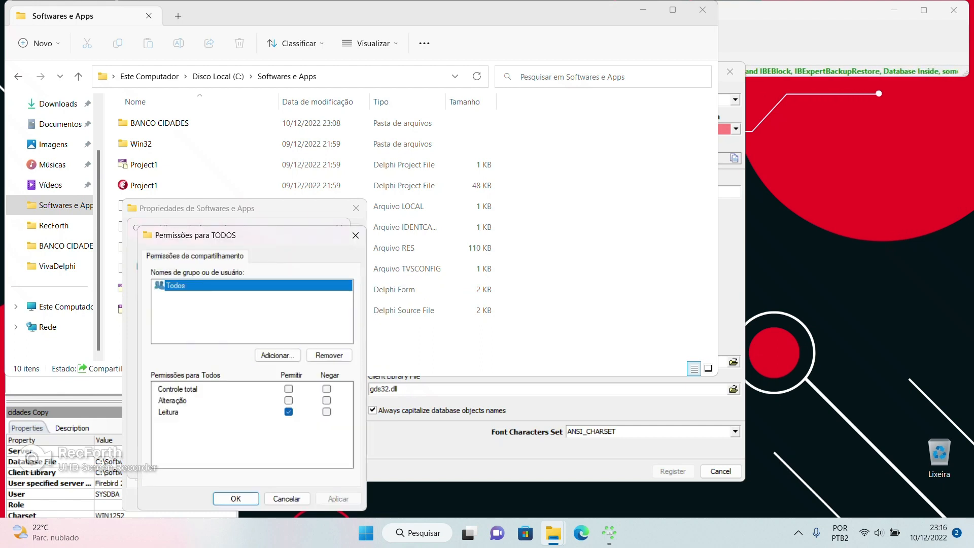
pyautogui.click(289, 389)
pyautogui.click(338, 499)
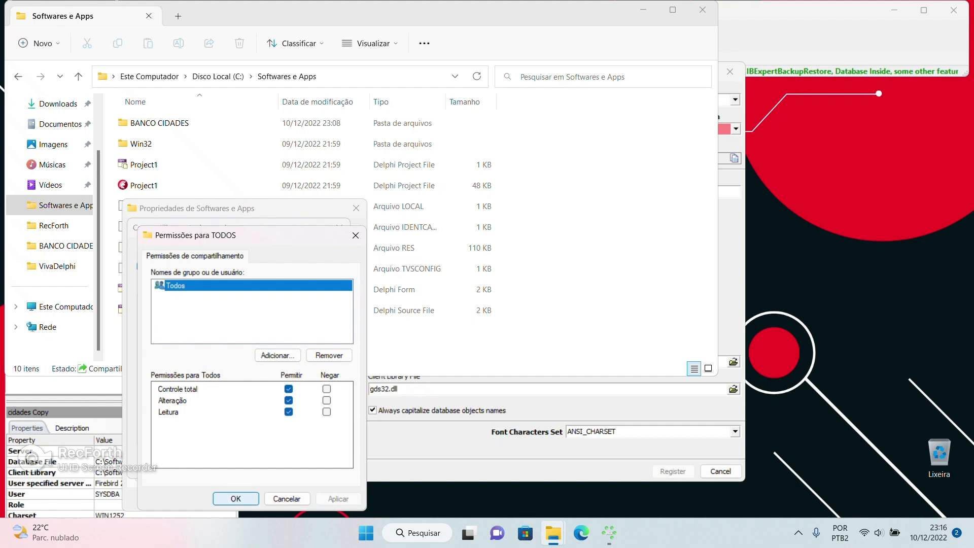
pyautogui.click(236, 499)
pyautogui.click(209, 464)
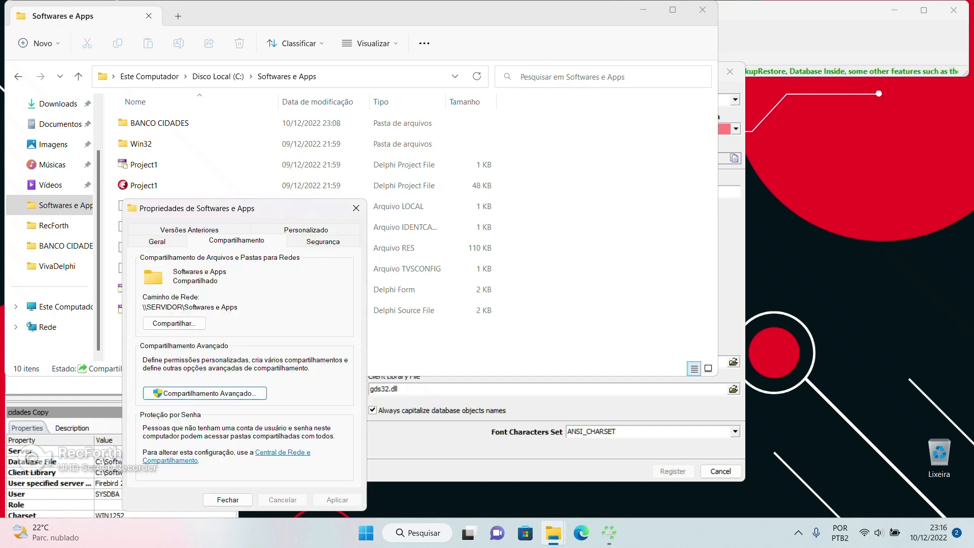
pyautogui.click(356, 208)
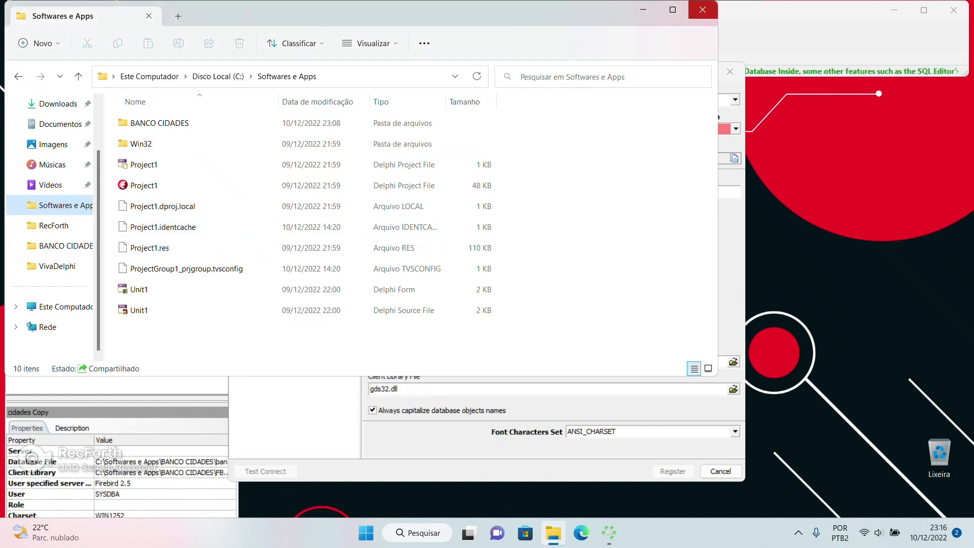
# Point the Database File at C:\Softwares e Apps\BANCO CIDADES\BANCO.FDB, filtered to Firebird database (*.fdb)
pyautogui.click(702, 10)
pyautogui.click(655, 129)
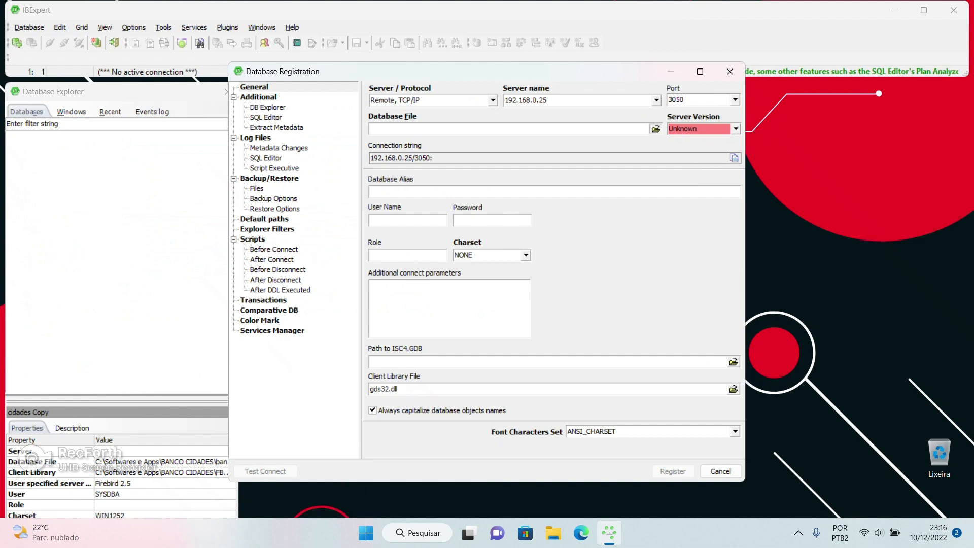
pyautogui.click(504, 116)
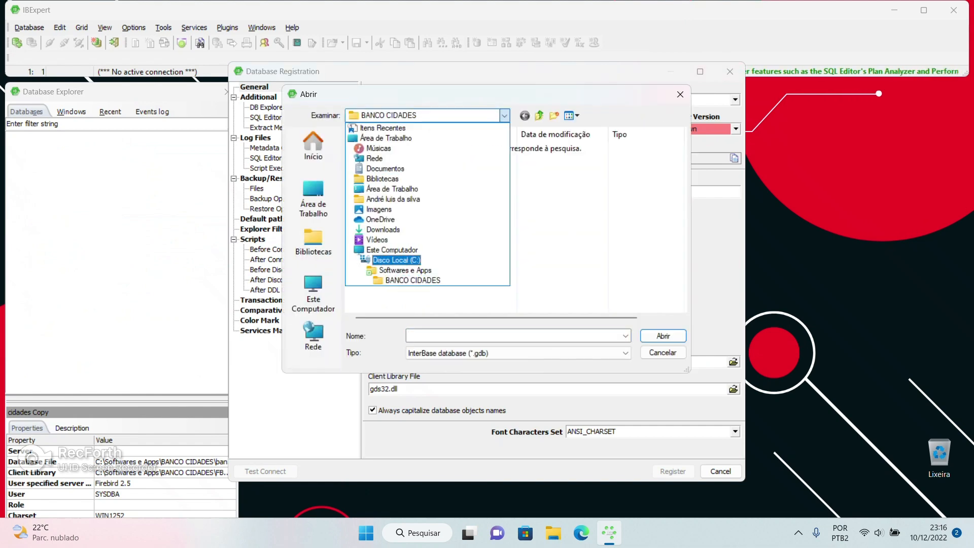
pyautogui.click(406, 271)
pyautogui.doubleClick(390, 148)
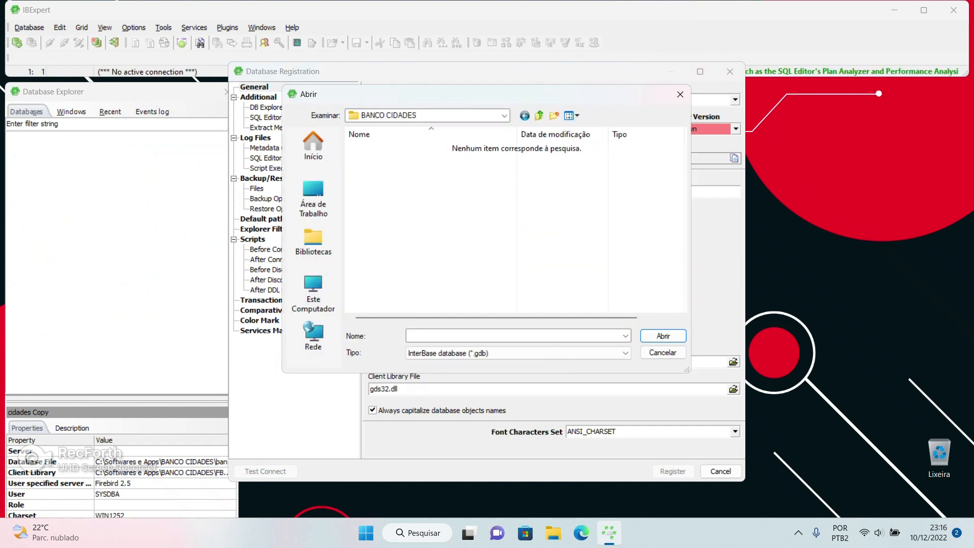
pyautogui.click(518, 353)
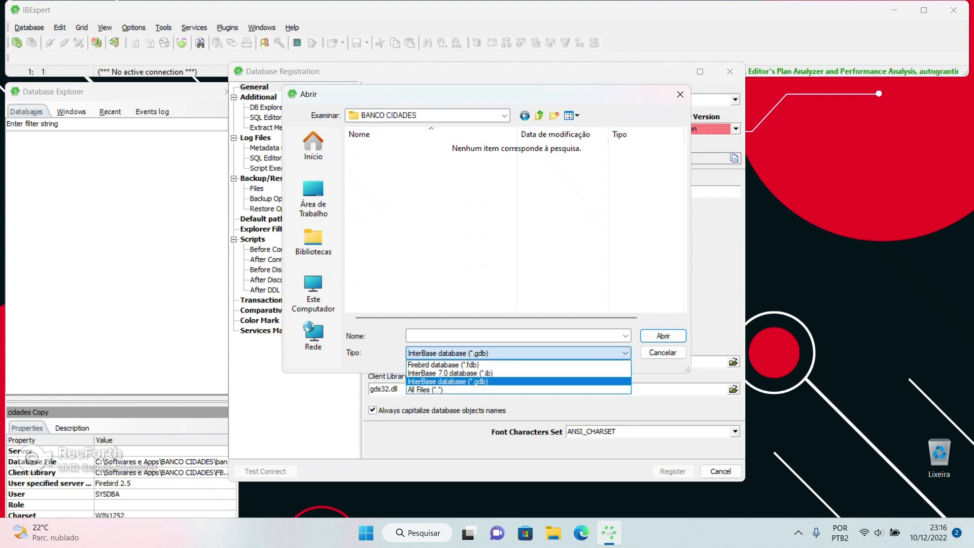
pyautogui.click(477, 364)
pyautogui.doubleClick(386, 149)
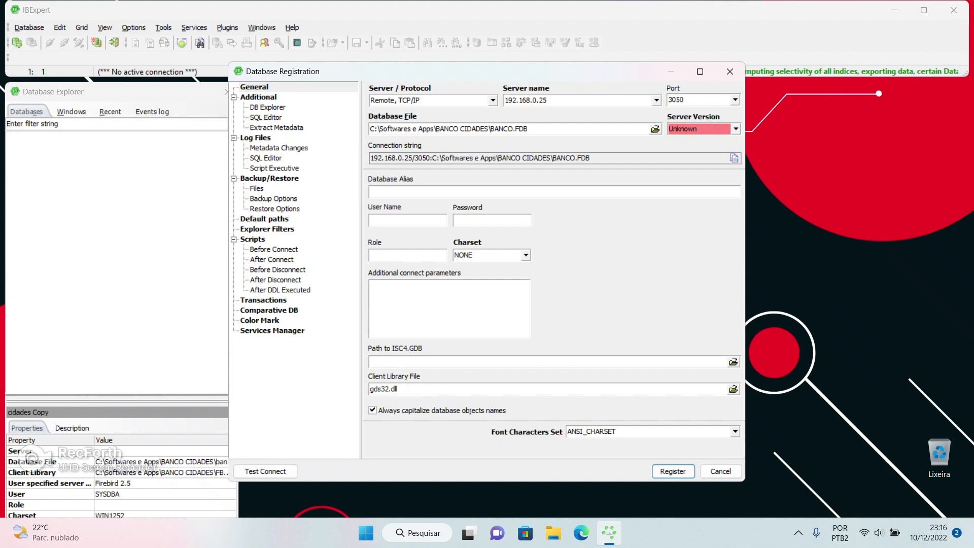
pyautogui.hotkey('ctrl', 'a')
pyautogui.moveTo(552, 100); pyautogui.dragTo(504, 100)
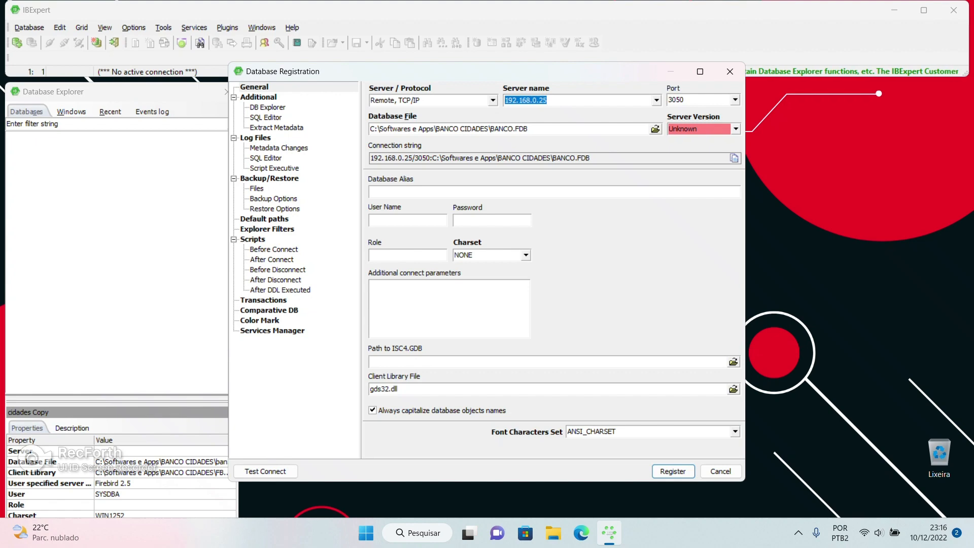
pyautogui.moveTo(531, 129); pyautogui.dragTo(370, 129)
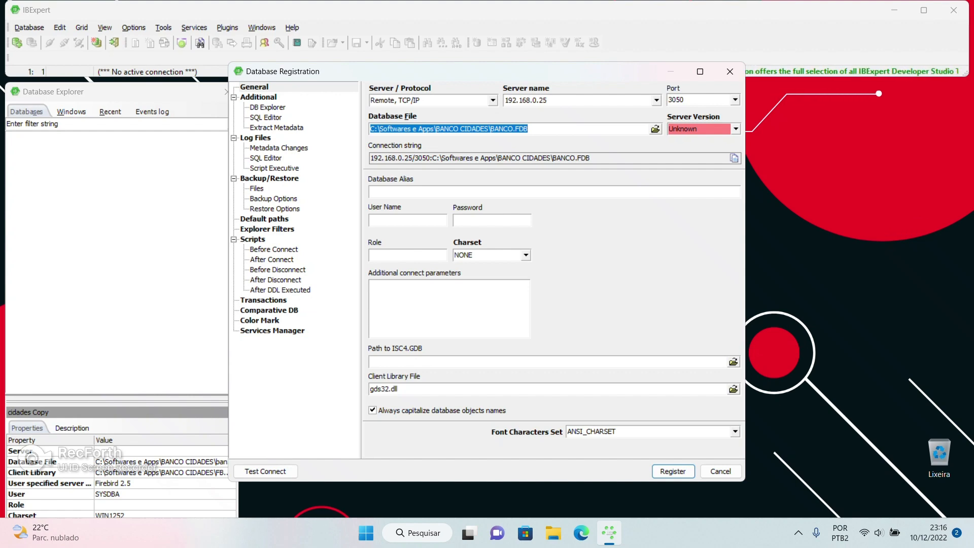
pyautogui.moveTo(377, 158); pyautogui.dragTo(592, 158)
pyautogui.click(403, 159)
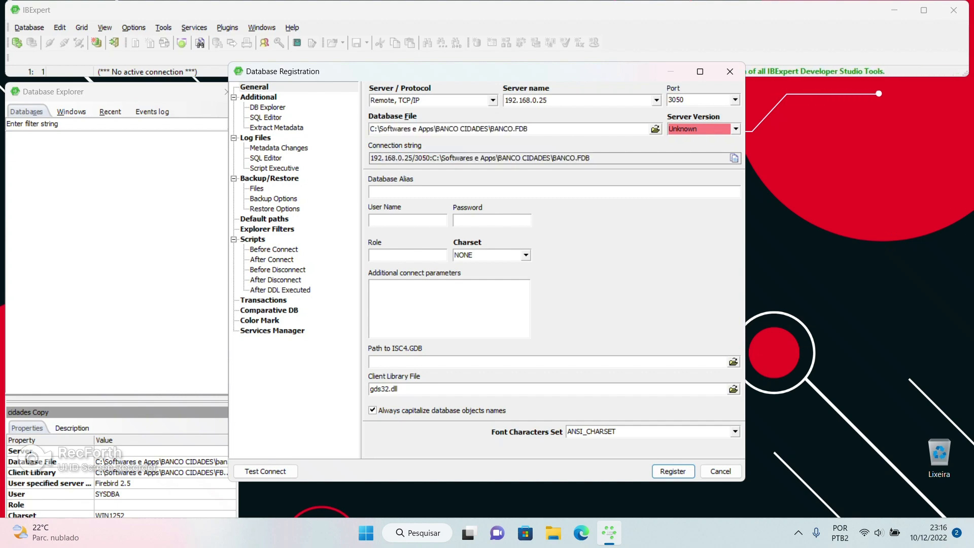
pyautogui.moveTo(529, 129)
pyautogui.mouseDown()
pyautogui.moveTo(370, 129)
pyautogui.moveTo(529, 128)
pyautogui.mouseUp()
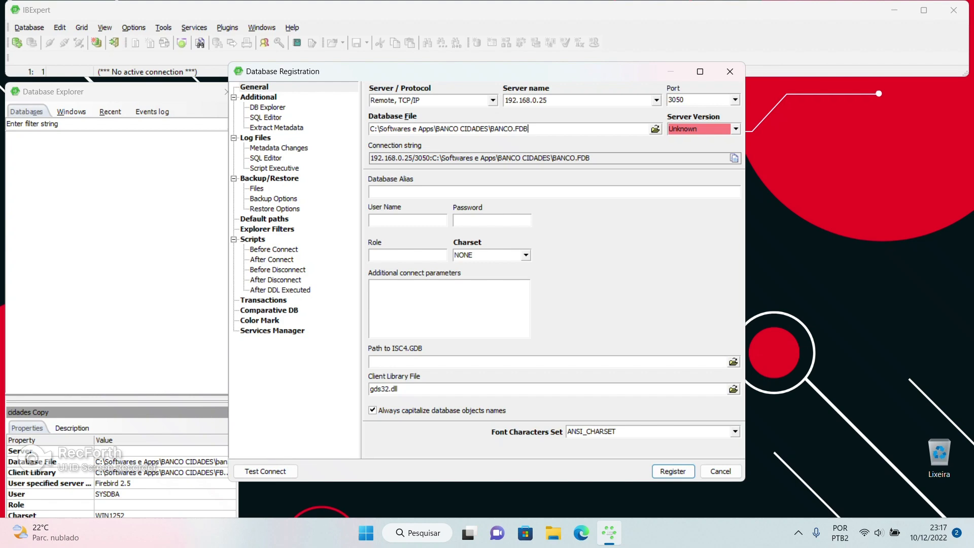
# Choose server version Firebird 2.5 and enter the database alias CIDADES
pyautogui.click(736, 129)
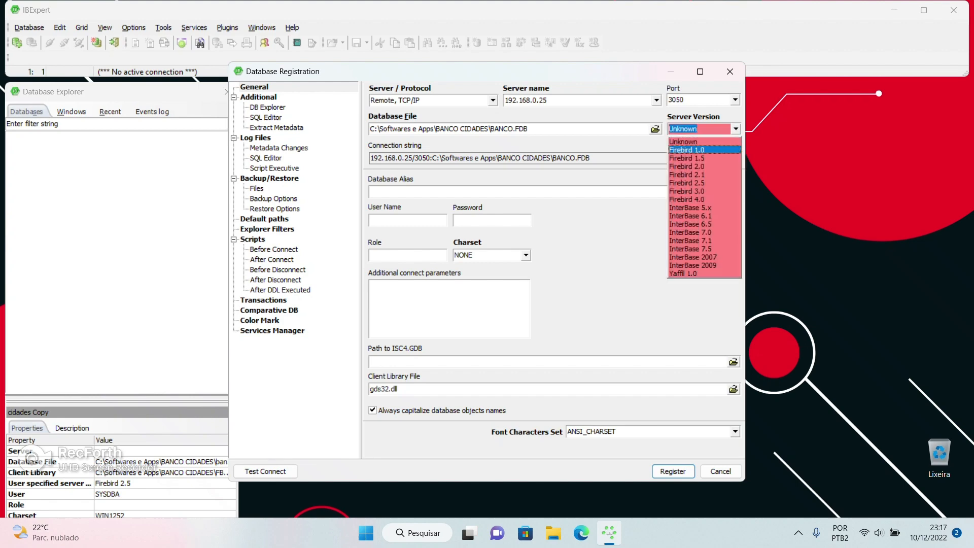
pyautogui.click(704, 183)
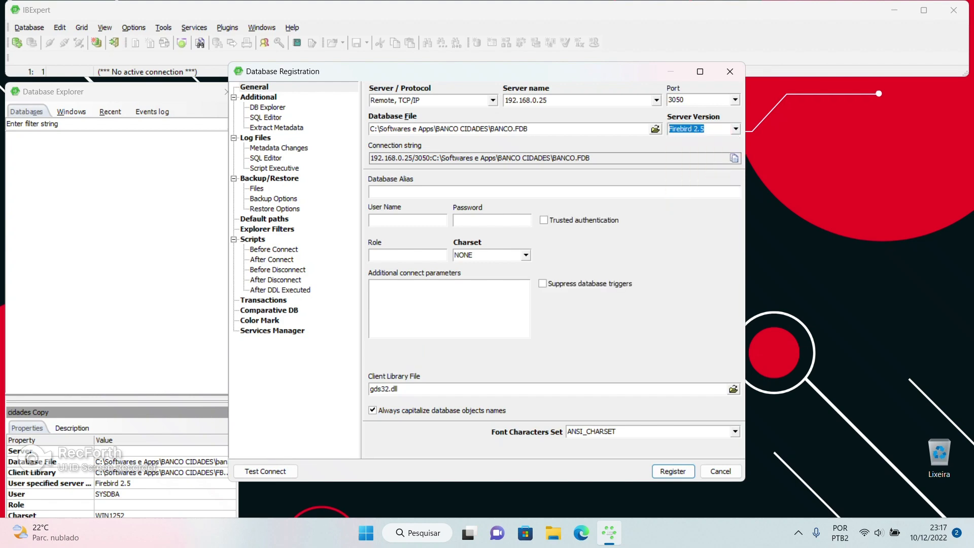
pyautogui.click(375, 192)
pyautogui.write('CIDADES')
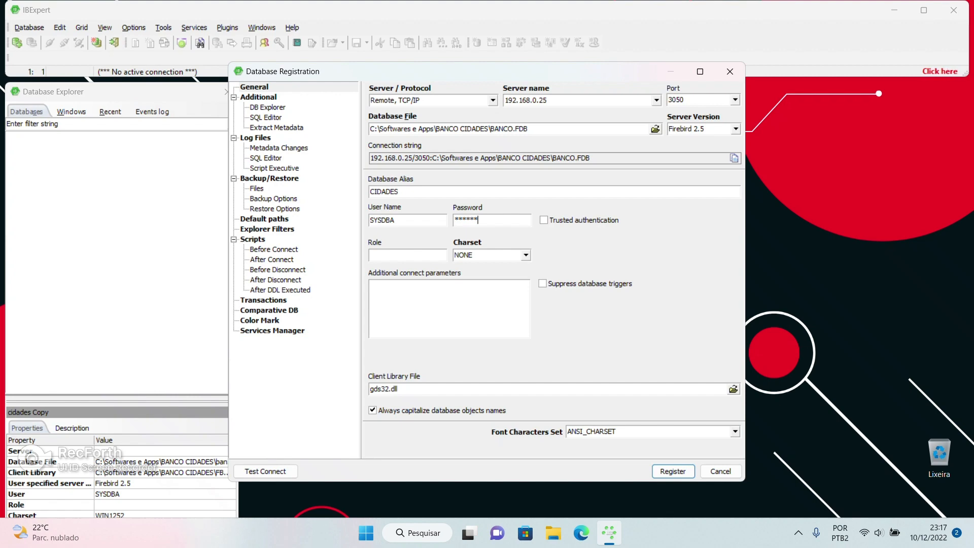
# Set charset WIN1252 and client library FBCLIENT.DLL, then register the database
pyautogui.click(526, 255)
pyautogui.scroll(-5, 492, 358)
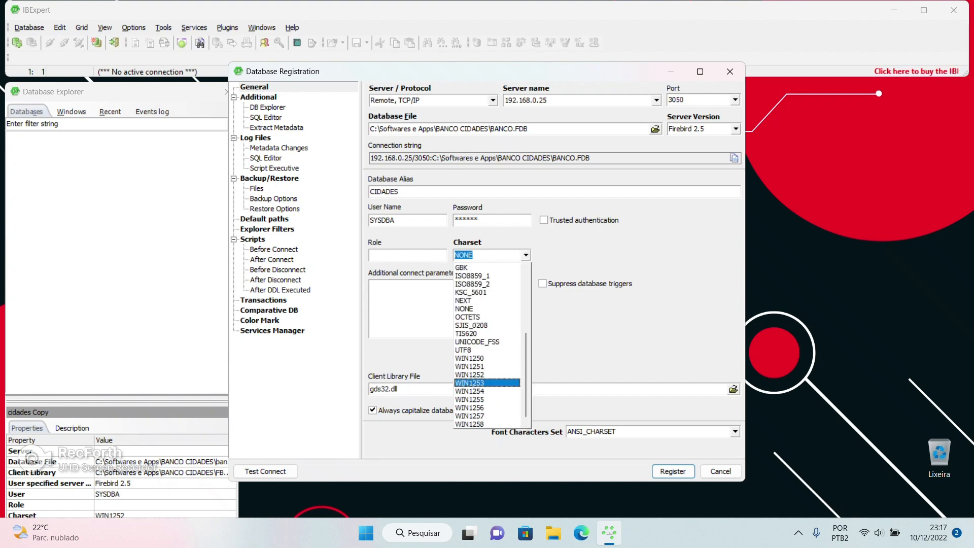
pyautogui.click(469, 375)
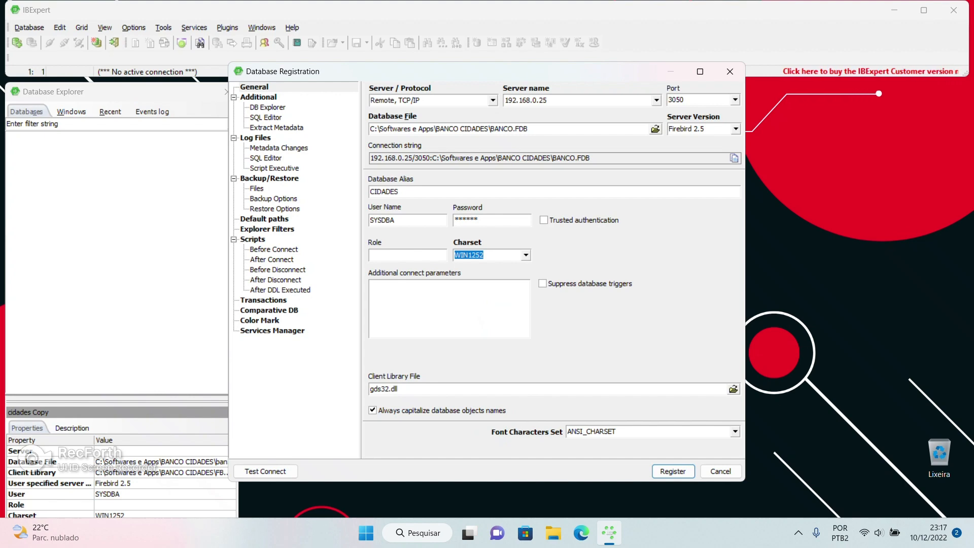
pyautogui.click(733, 388)
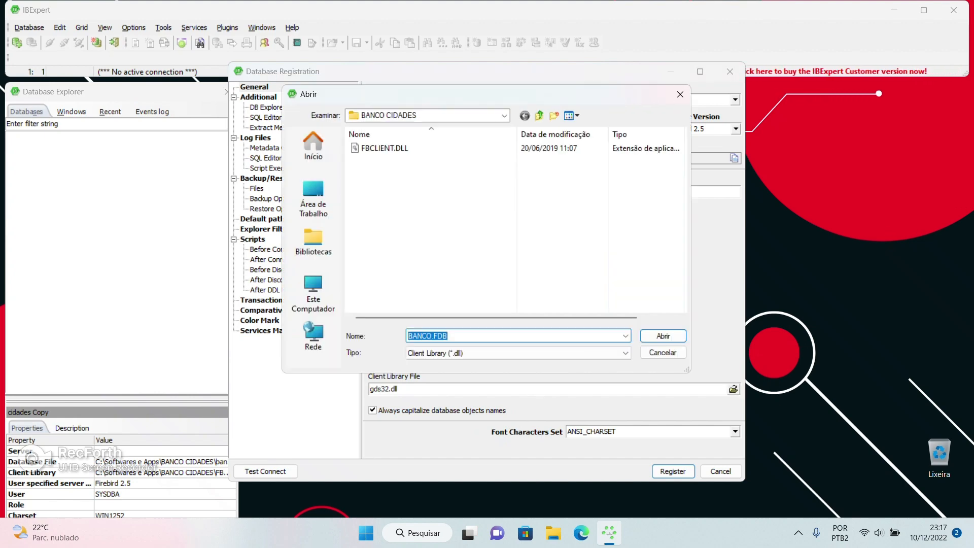
pyautogui.doubleClick(384, 148)
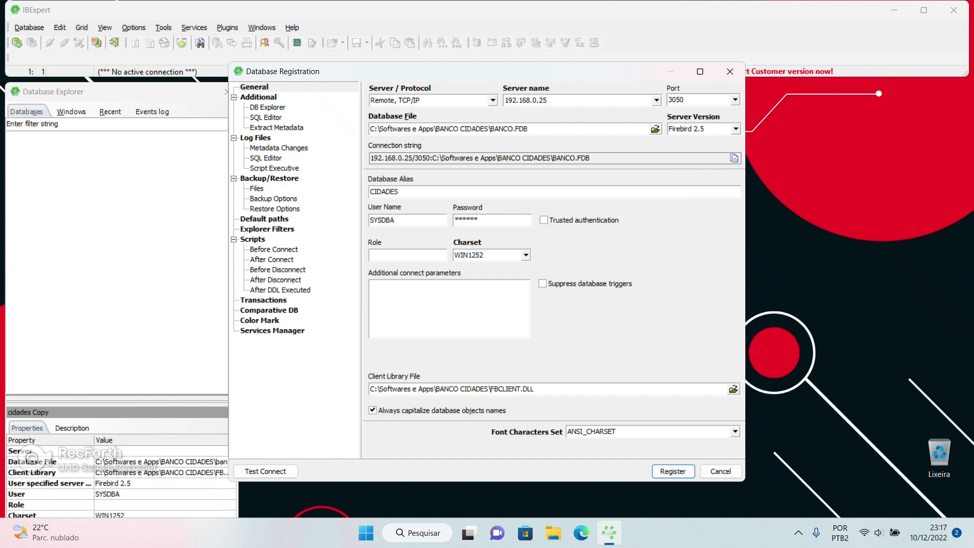
pyautogui.press('Return')
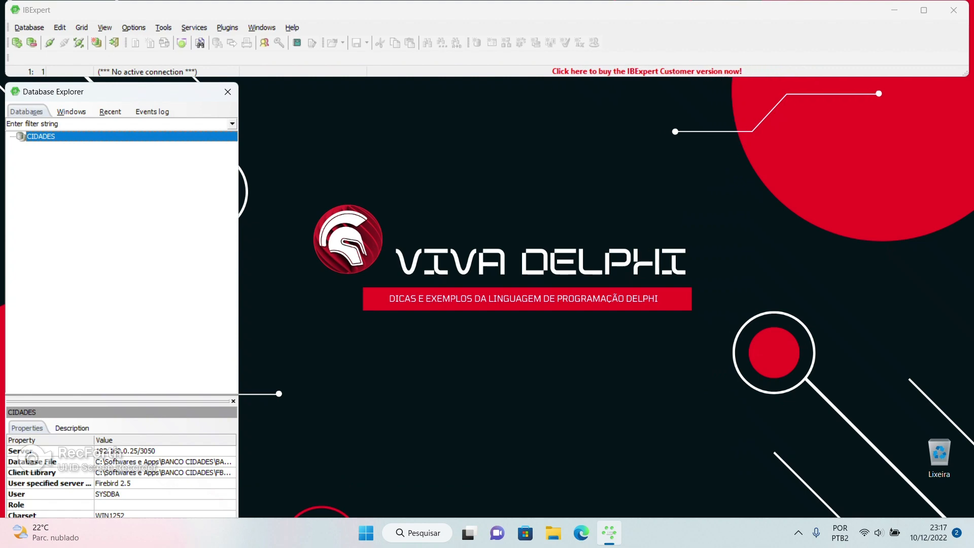
# Review the CIDADES registration's Server, Database File and Client Library properties
pyautogui.click(122, 473)
pyautogui.click(122, 451)
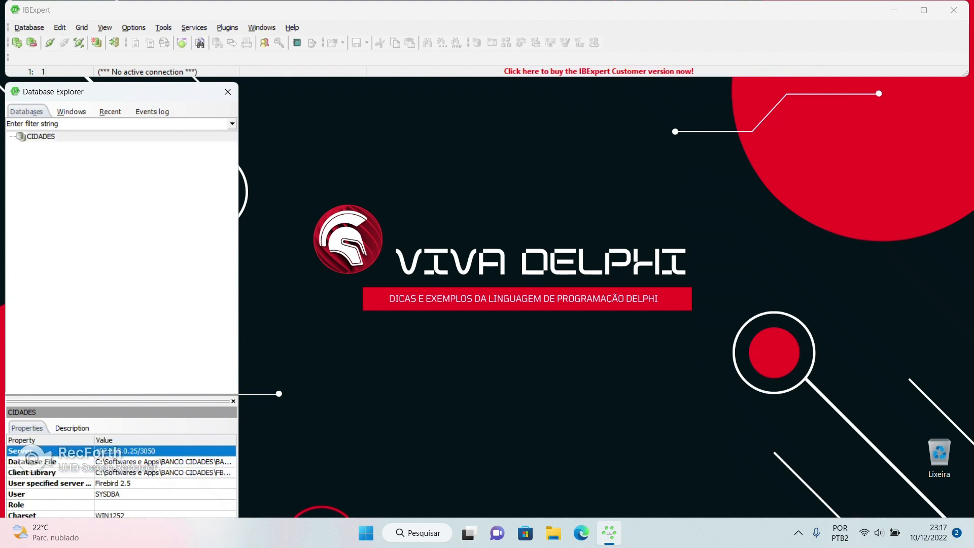
pyautogui.click(121, 461)
pyautogui.click(121, 473)
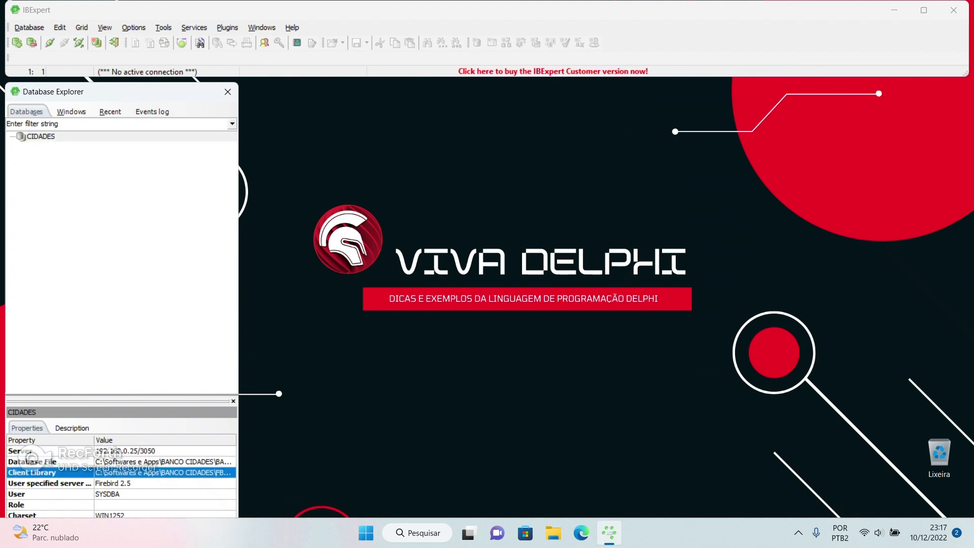
pyautogui.click(122, 461)
pyautogui.click(61, 440)
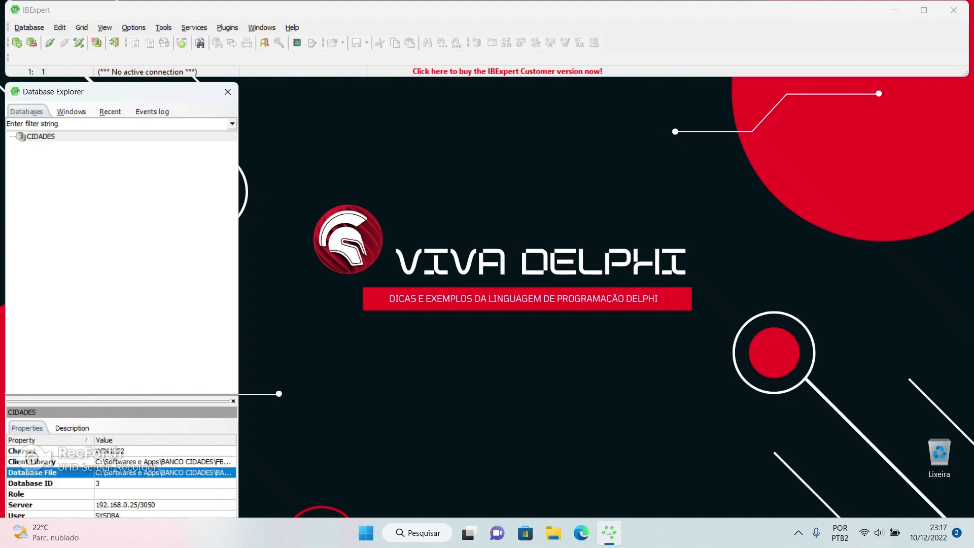
pyautogui.click(122, 439)
# Connect to CIDADES, which fails with a firebird.msg not found login error
pyautogui.click(122, 461)
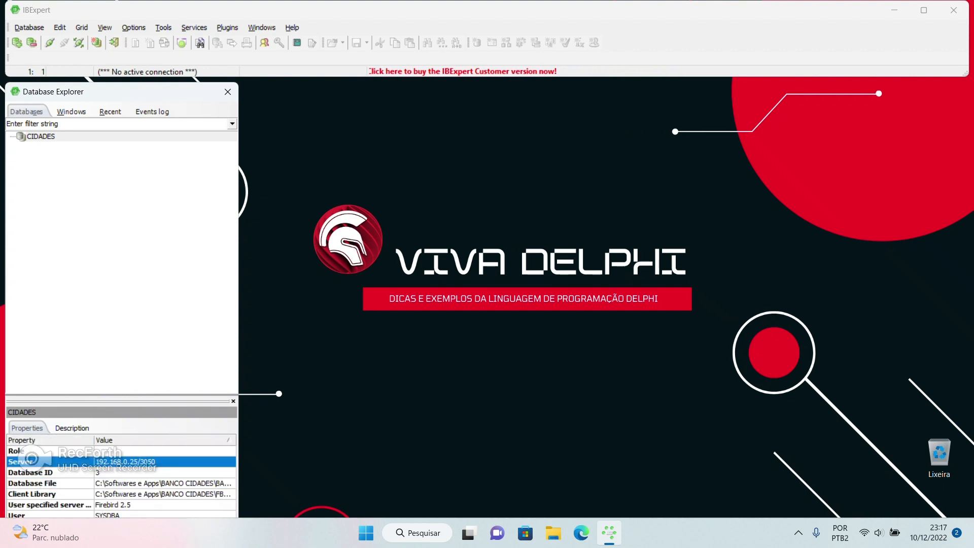
pyautogui.doubleClick(40, 136)
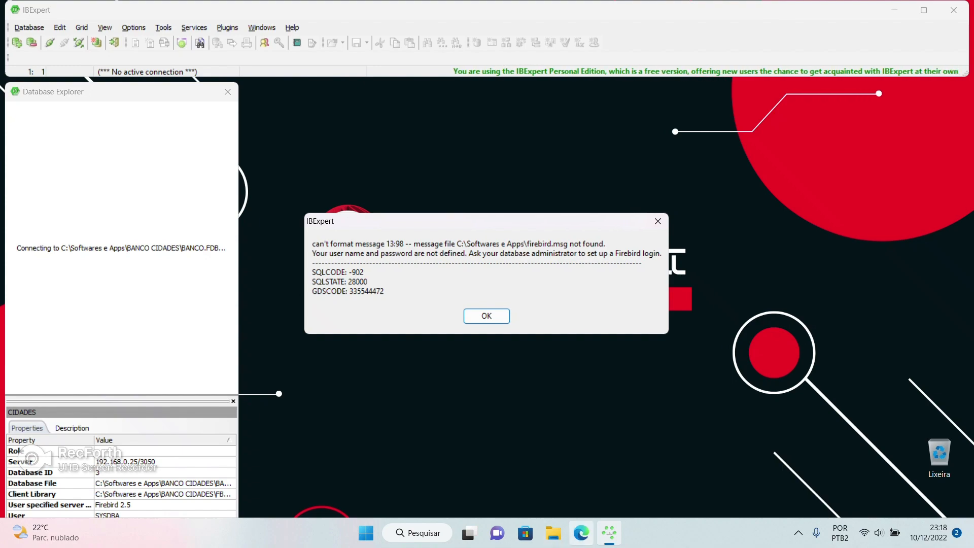
pyautogui.click(581, 533)
# Go to Google and search for 'firebird.msg'
pyautogui.write('go')
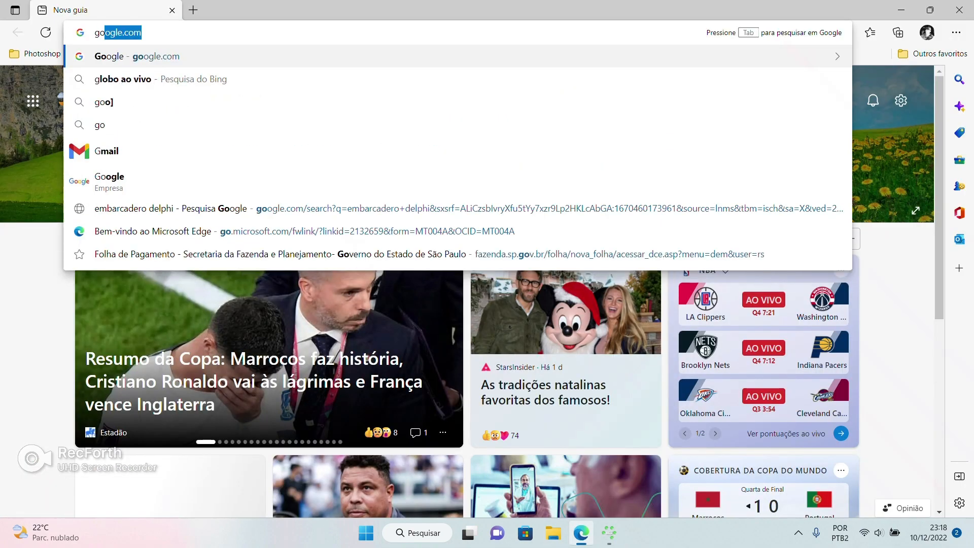
pyautogui.write('o')
pyautogui.press('Return')
pyautogui.write('fire')
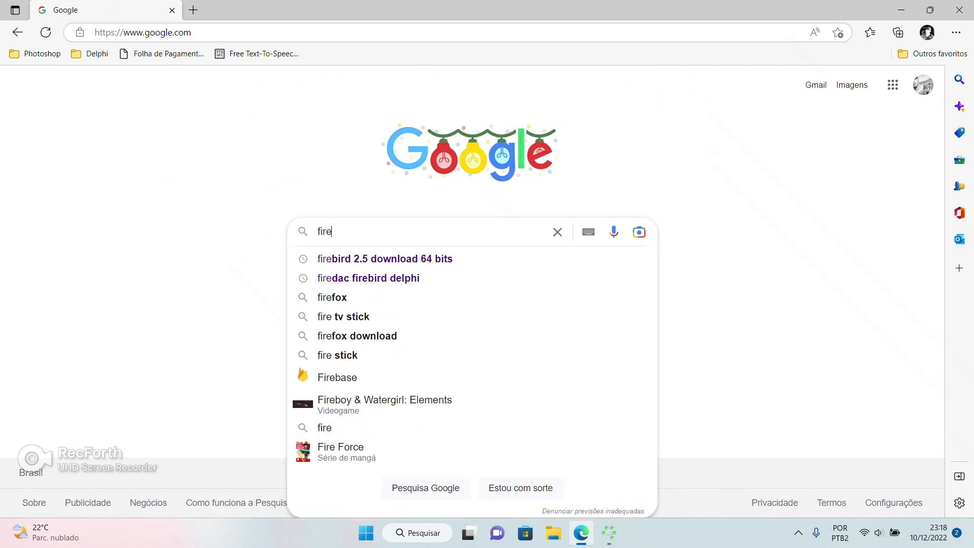
pyautogui.write('bird.')
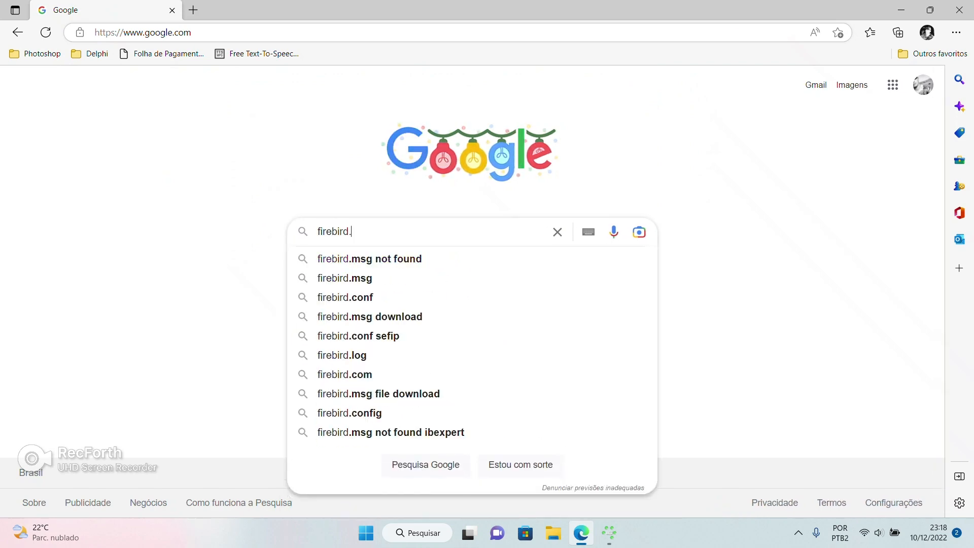
pyautogui.write('msg')
pyautogui.press('Escape')
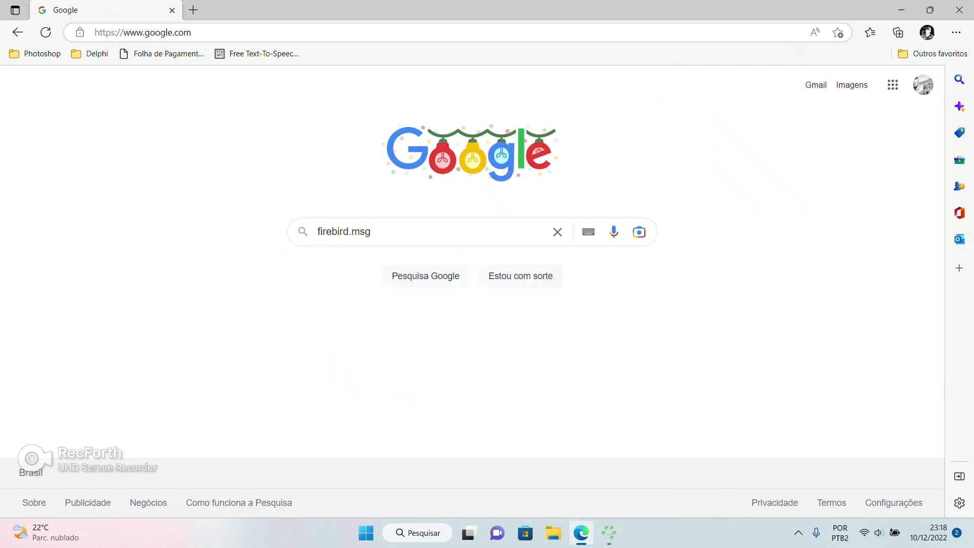
pyautogui.press('Return')
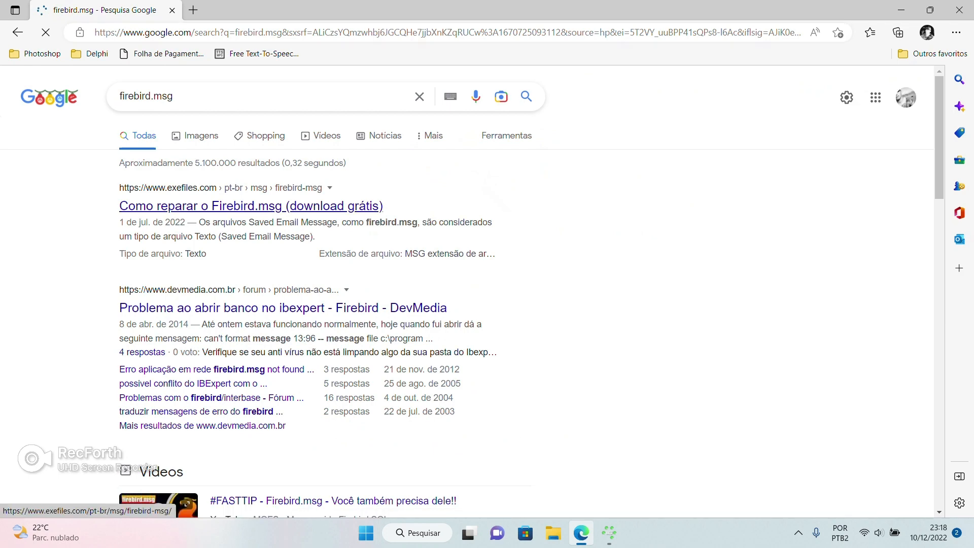
# Refine to 'firebird.msg download', open the Firebird 3.0.10 page, and open File Explorer
pyautogui.click(223, 97)
pyautogui.click(203, 142)
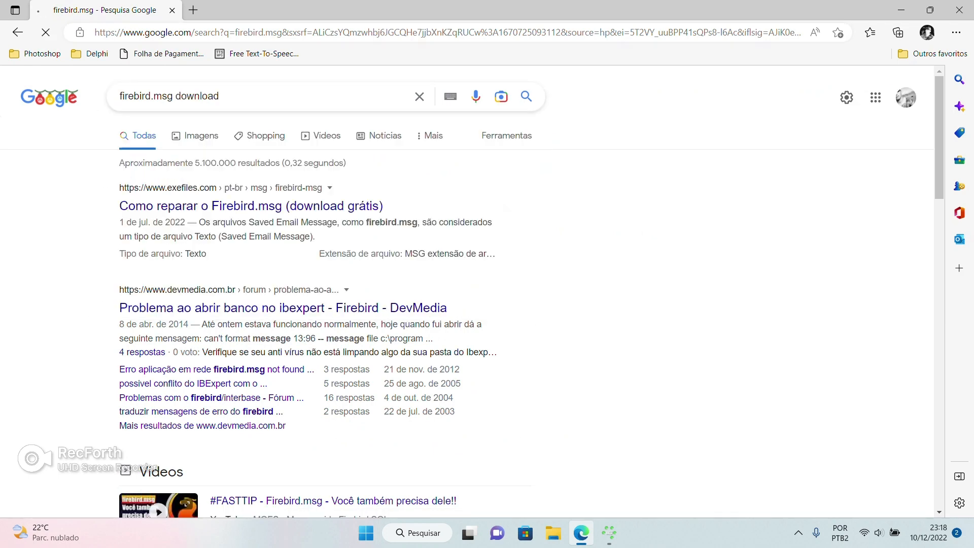
pyautogui.scroll(-6, 160, 281)
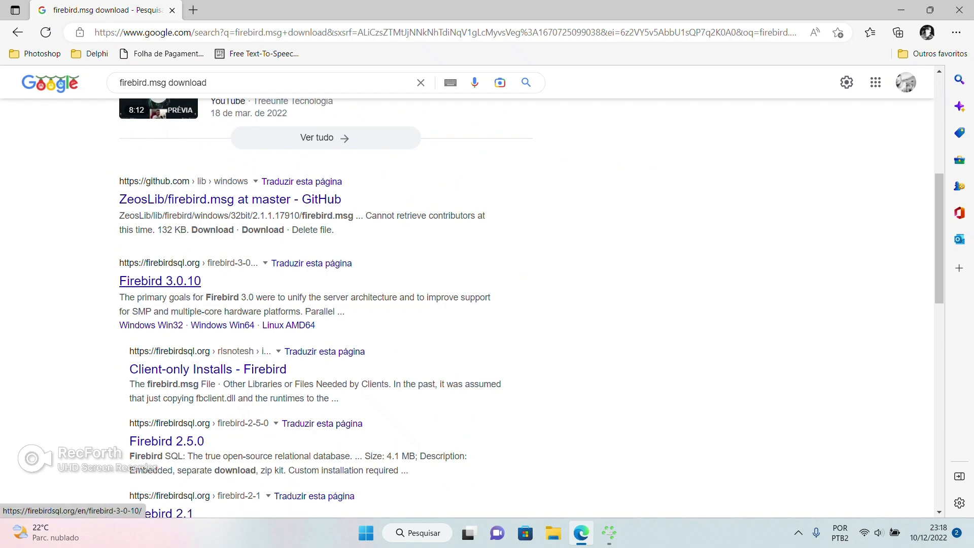
pyautogui.click(159, 280)
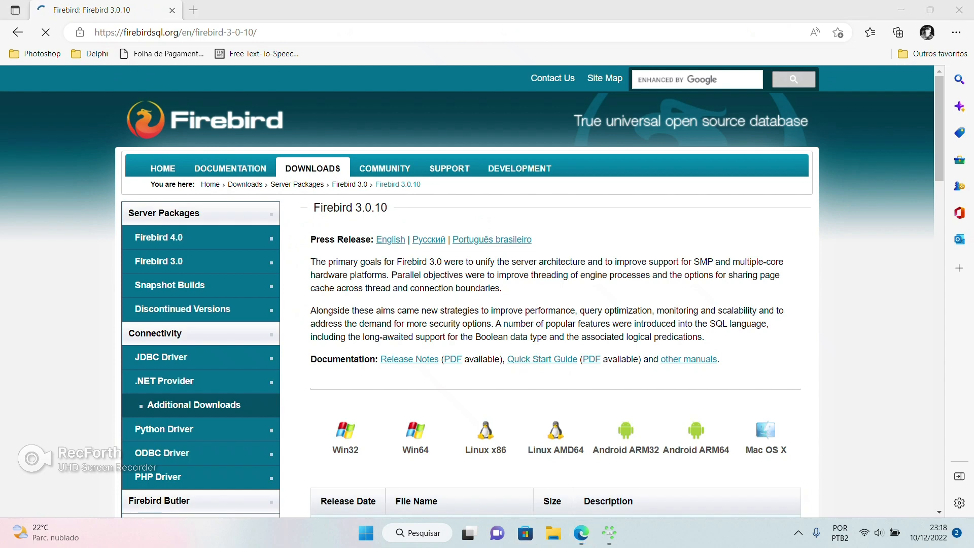
pyautogui.press('super+e')
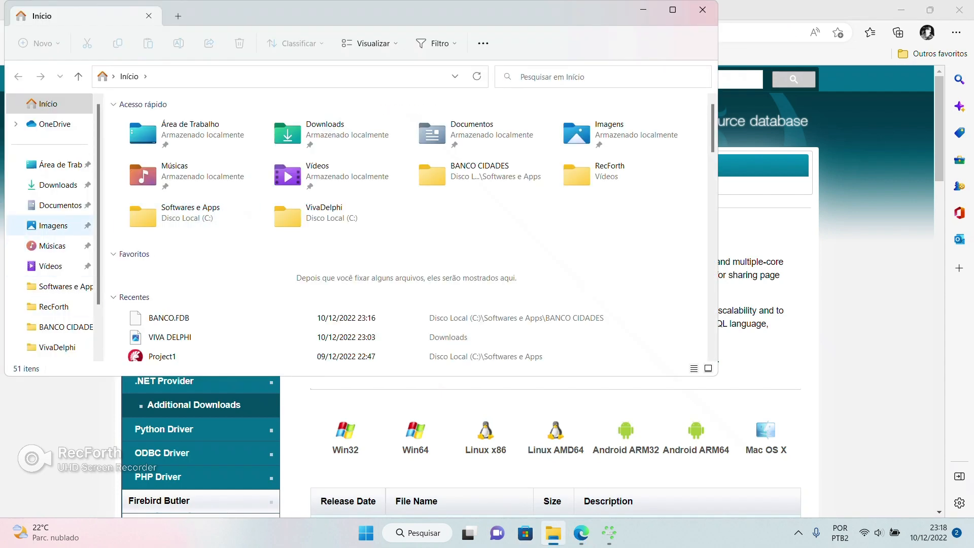
pyautogui.scroll(-2, 51, 225)
# Browse the C: drive to Arquivos de Programas\Firebird\Firebird_2_5
pyautogui.click(60, 306)
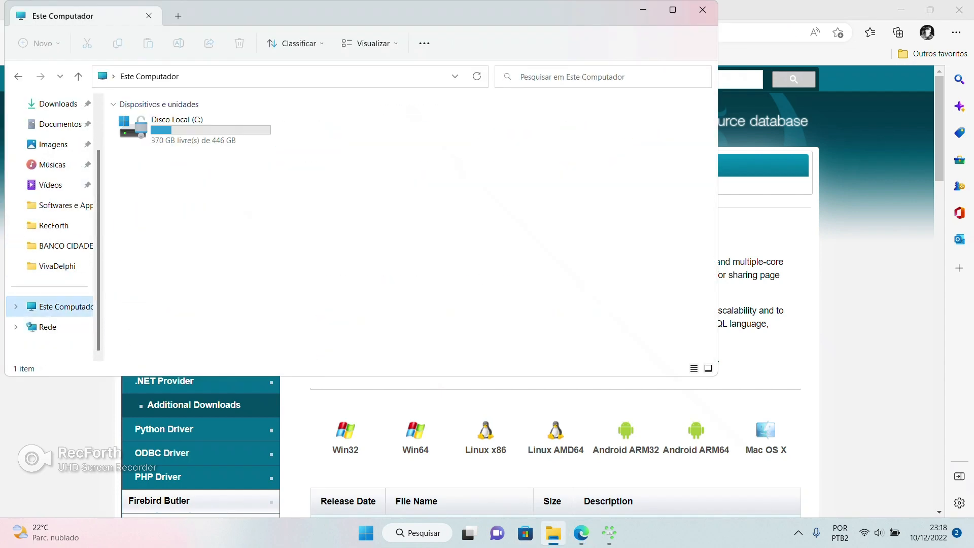
pyautogui.doubleClick(177, 122)
pyautogui.doubleClick(173, 141)
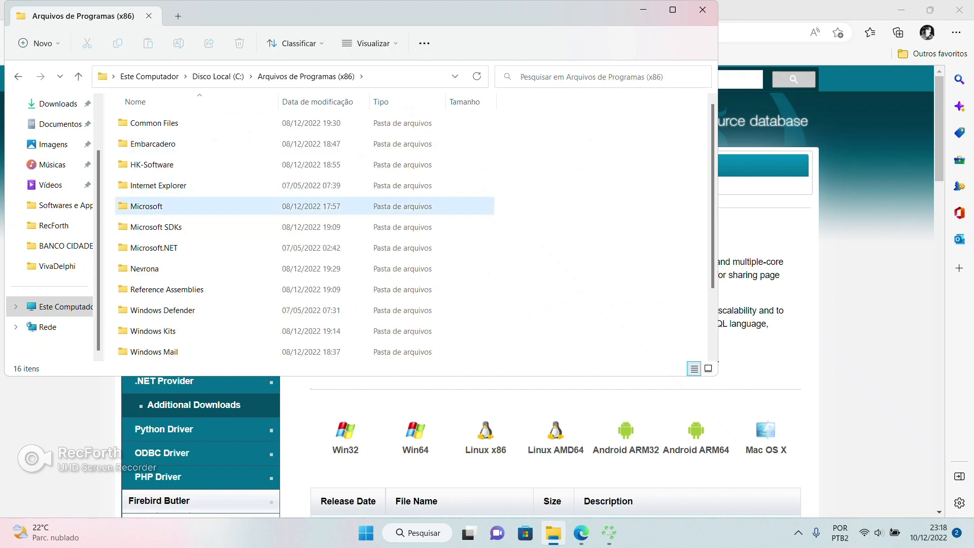
pyautogui.click(146, 206)
pyautogui.click(18, 76)
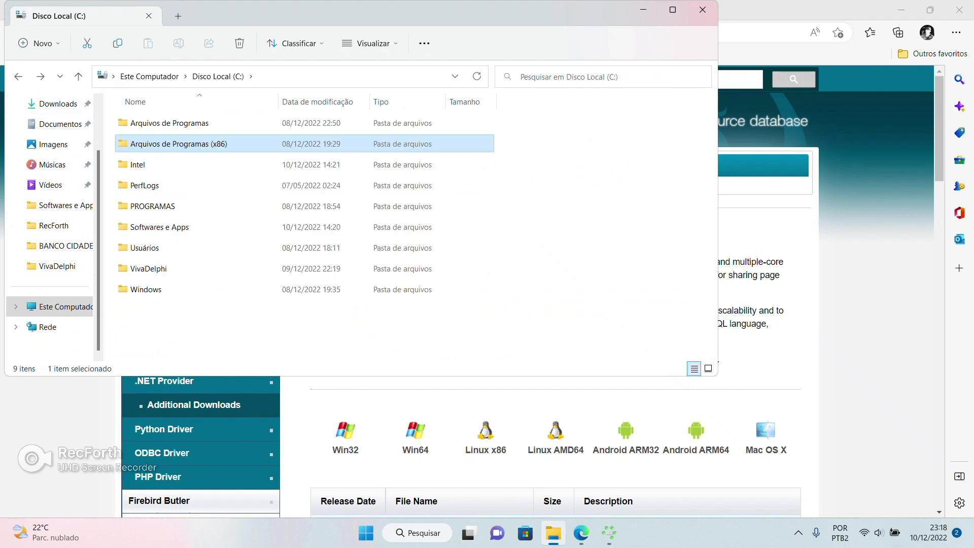
pyautogui.doubleClick(152, 123)
pyautogui.doubleClick(144, 144)
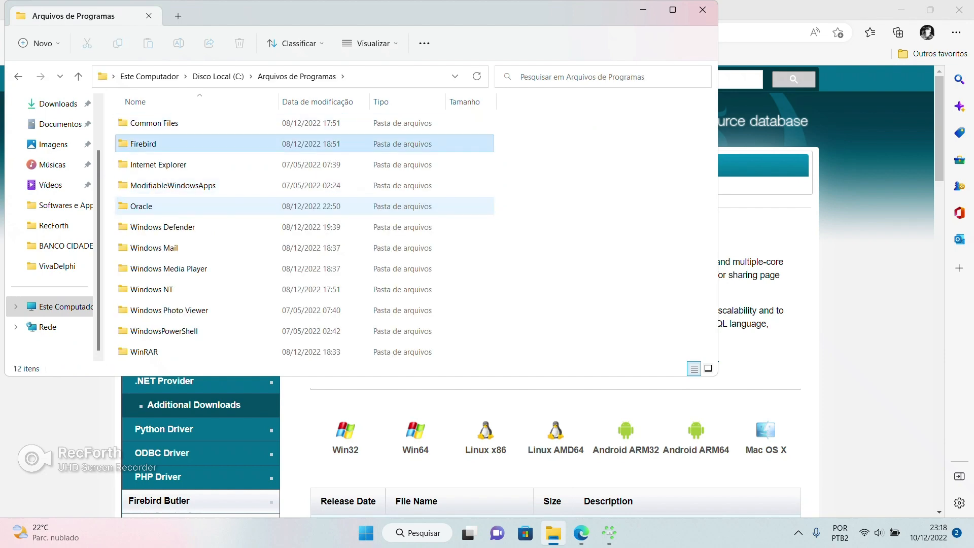
pyautogui.doubleClick(147, 123)
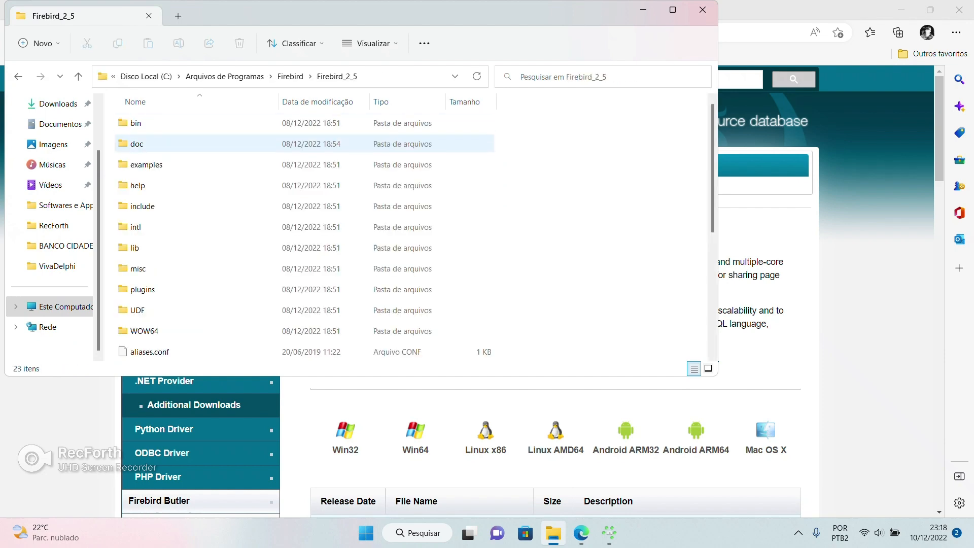
pyautogui.scroll(-4, 147, 145)
pyautogui.scroll(5, 147, 144)
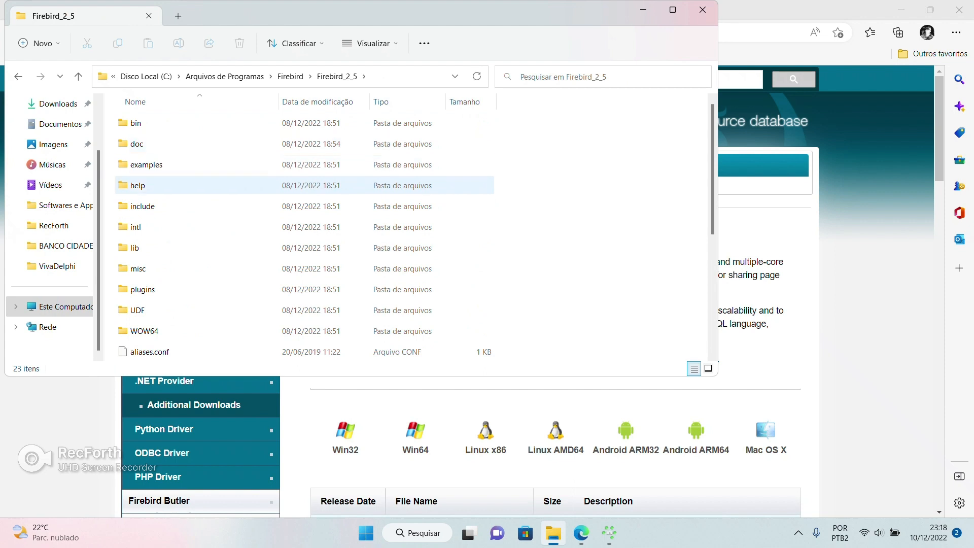
# Look through the Firebird_2_5 lib and bin folders
pyautogui.doubleClick(147, 247)
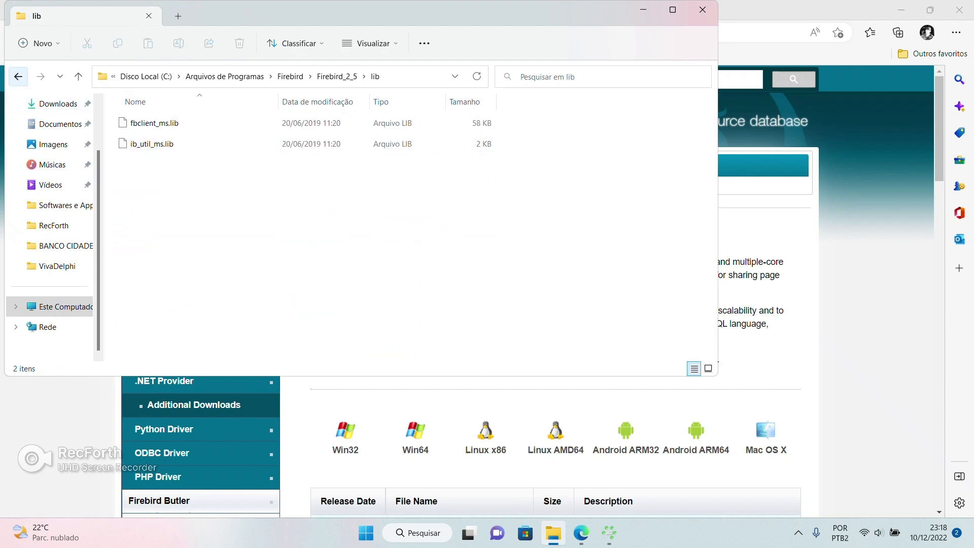
pyautogui.click(18, 76)
pyautogui.doubleClick(148, 123)
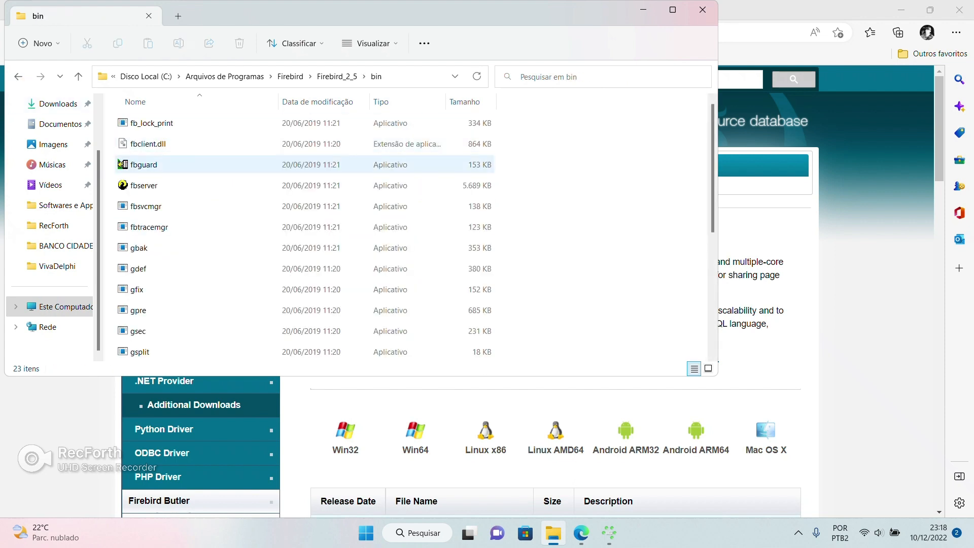
pyautogui.scroll(-4, 147, 165)
pyautogui.scroll(4, 147, 165)
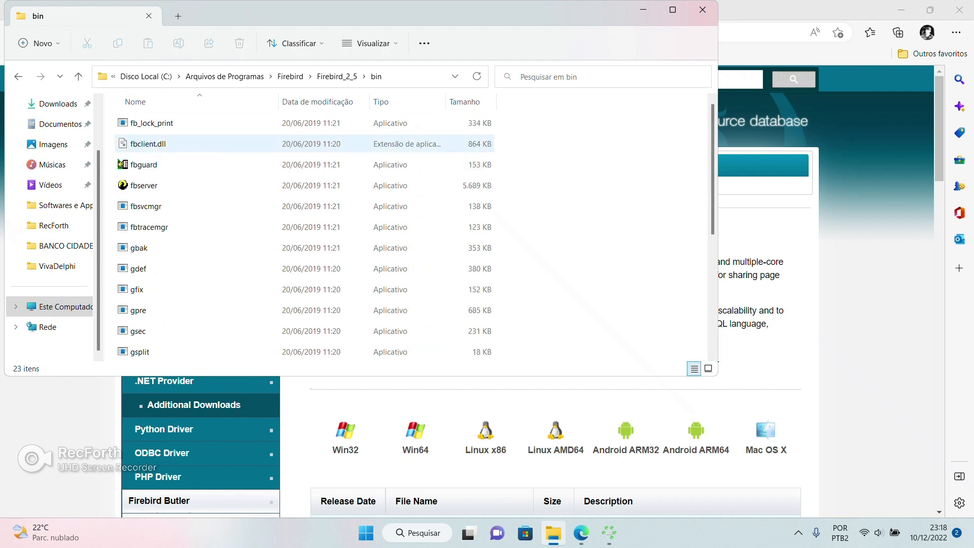
# Search the Firebird folder for .msg files and copy firebird.msg
pyautogui.click(290, 76)
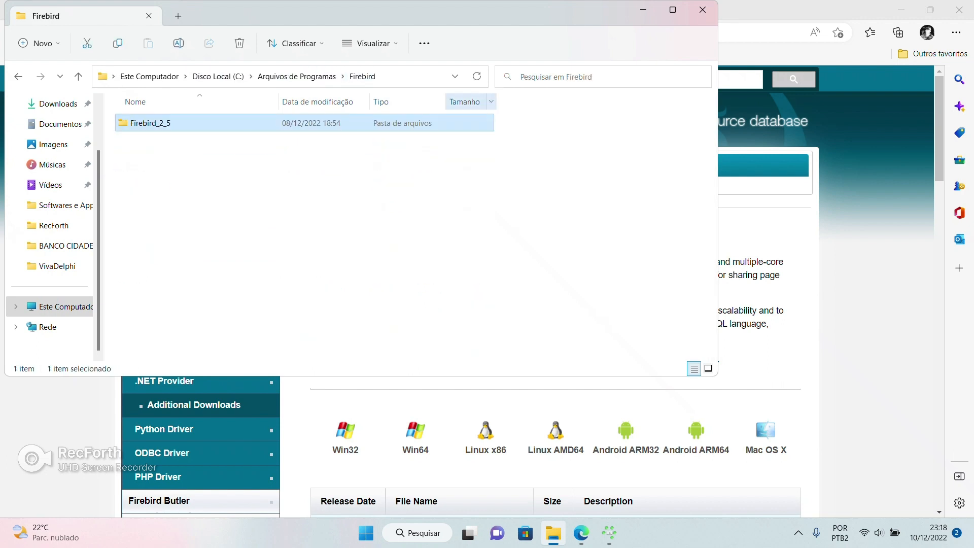
pyautogui.write('.')
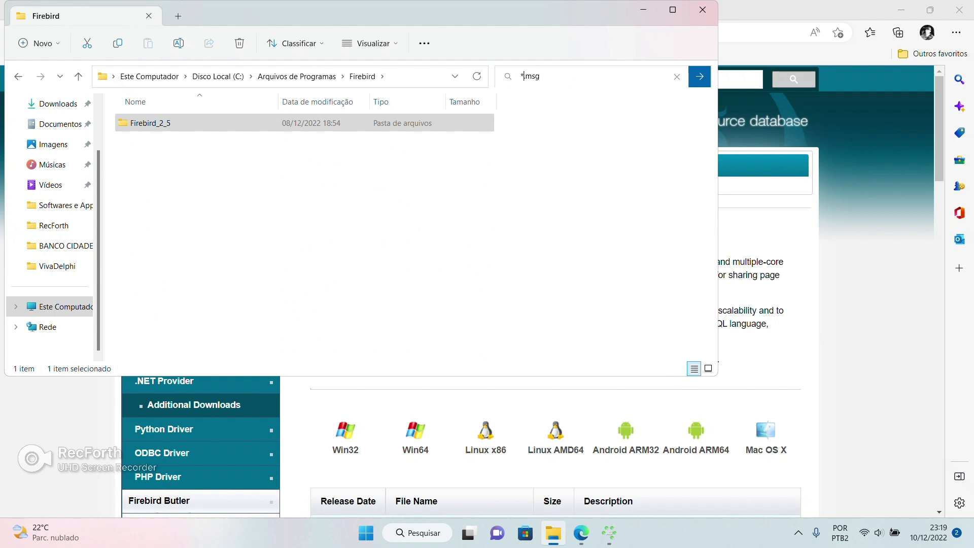
pyautogui.write('.')
pyautogui.press('Return')
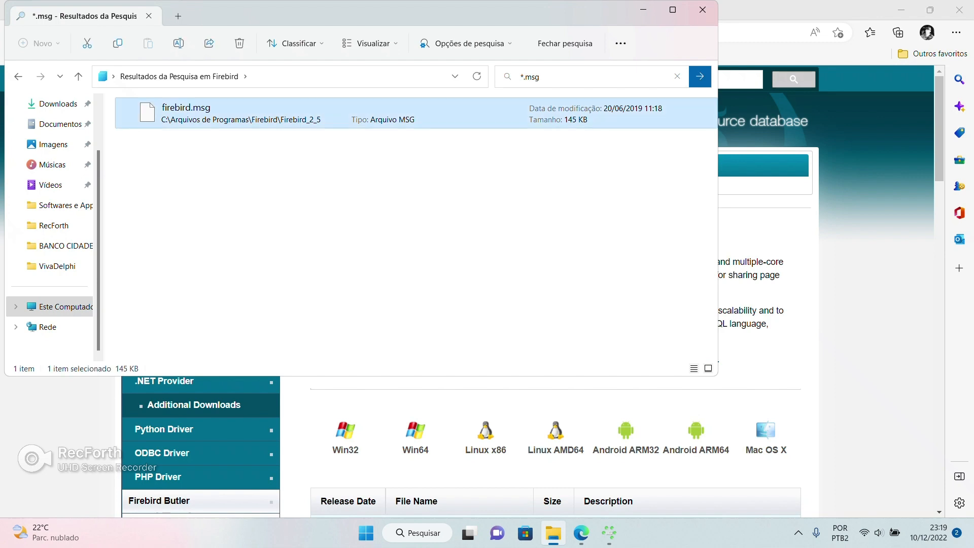
pyautogui.rightClick(191, 112)
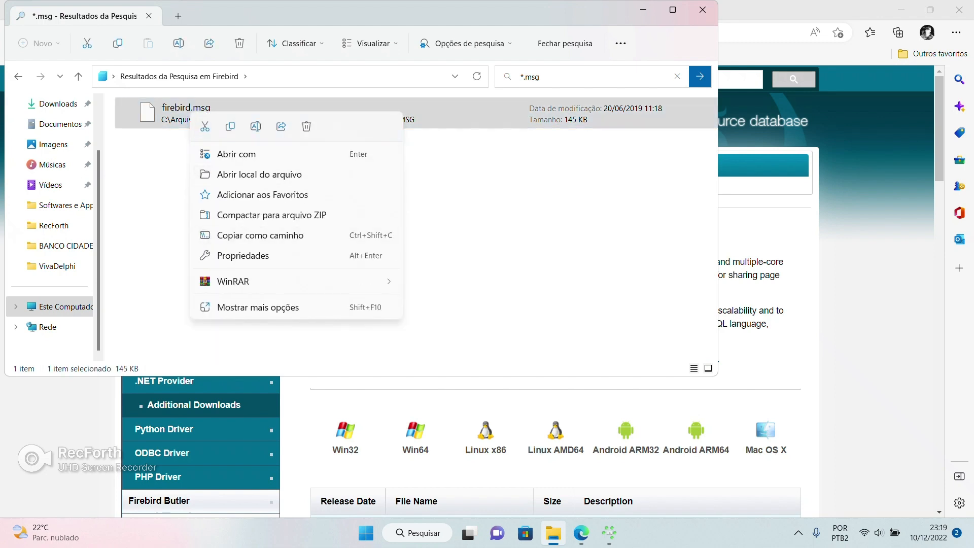
pyautogui.click(257, 307)
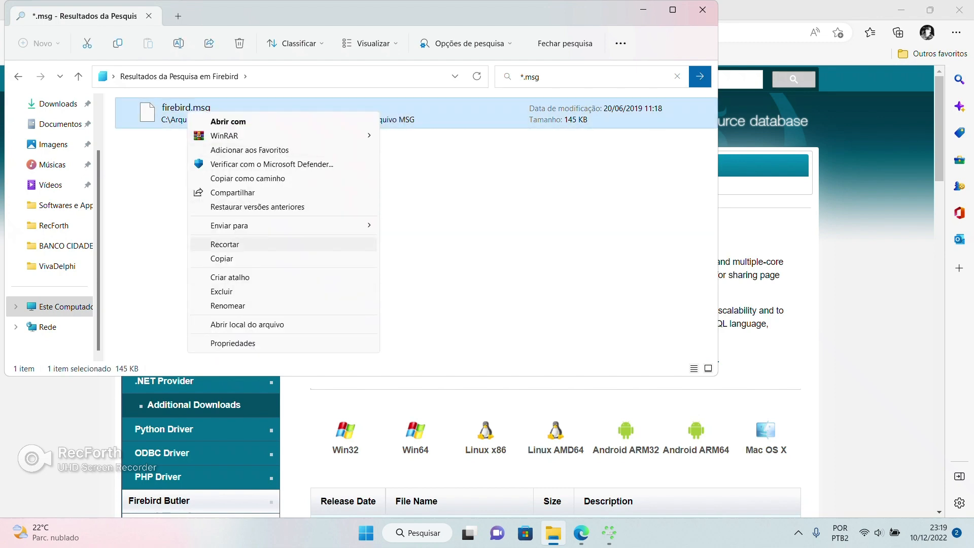
pyautogui.click(221, 258)
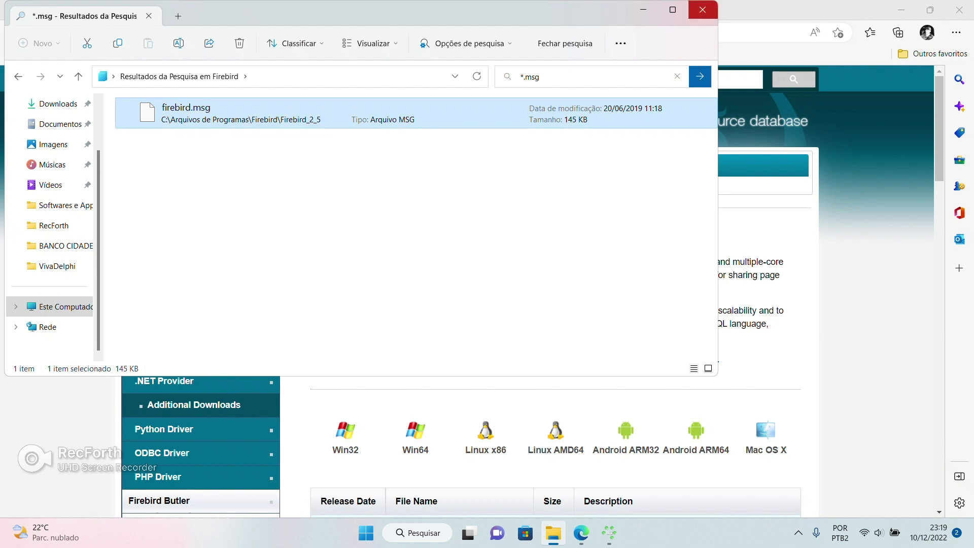
# Paste the copied firebird.msg into C:\Softwares e Apps and close File Explorer
pyautogui.click(703, 9)
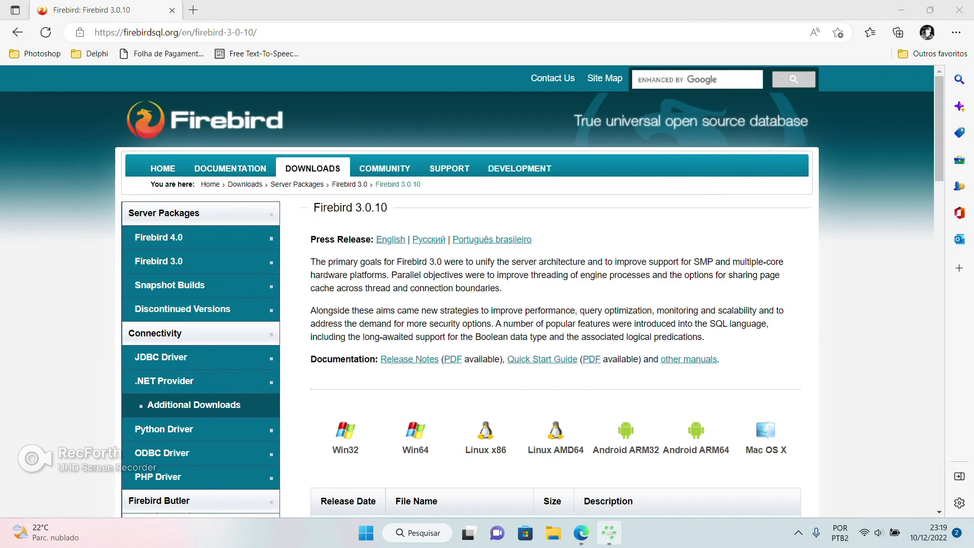
pyautogui.click(609, 532)
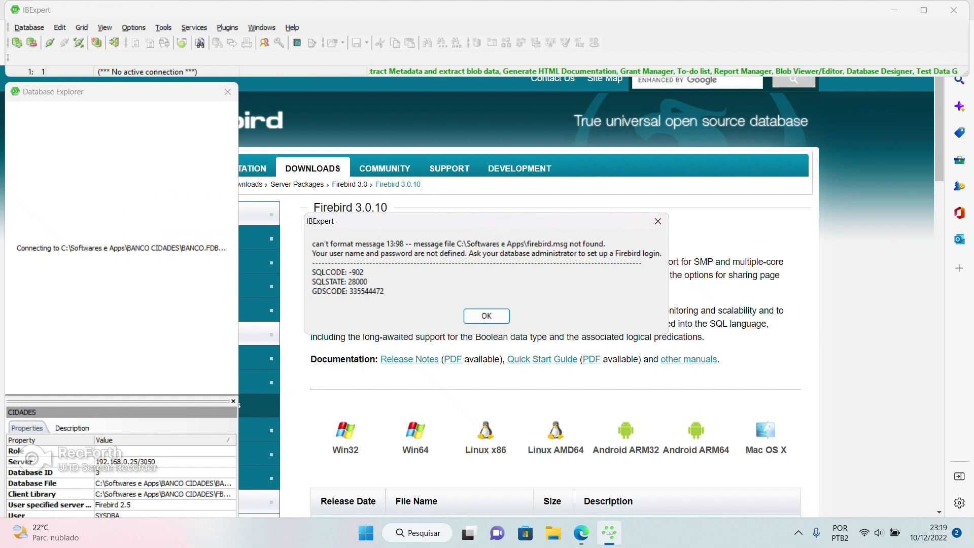
pyautogui.click(418, 533)
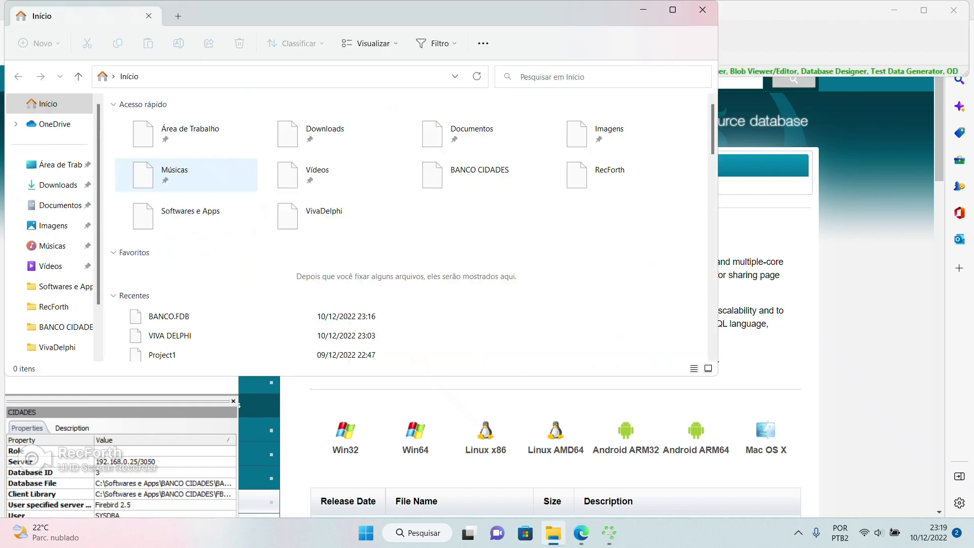
pyautogui.click(61, 286)
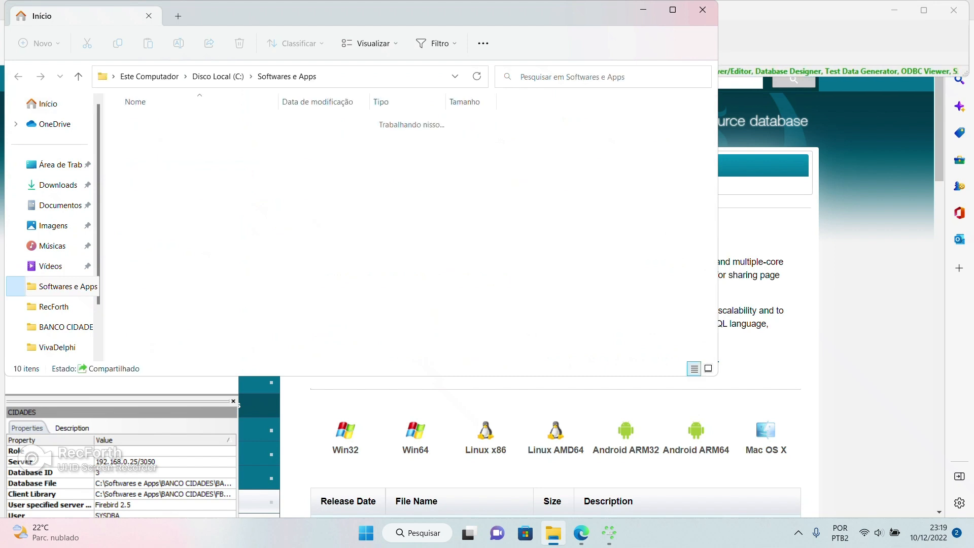
pyautogui.doubleClick(152, 123)
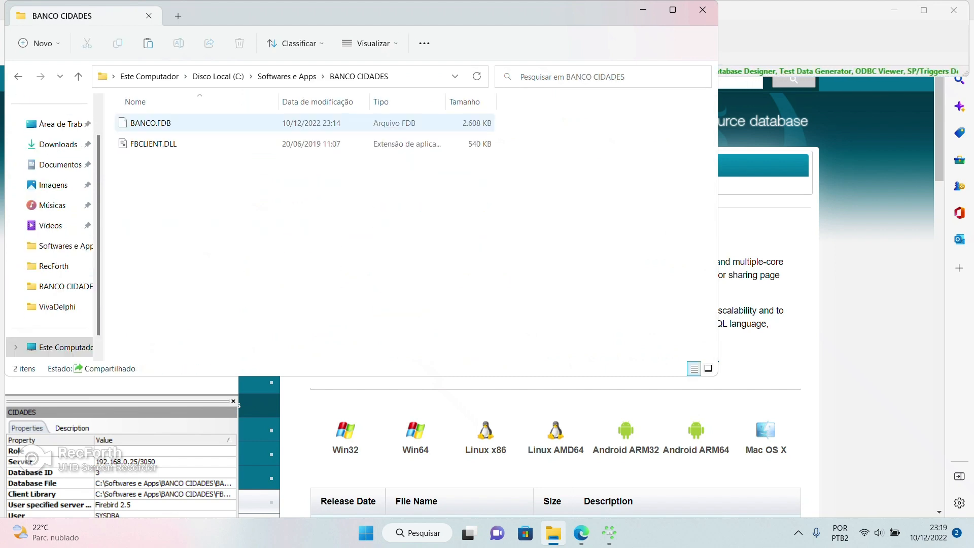
pyautogui.click(287, 76)
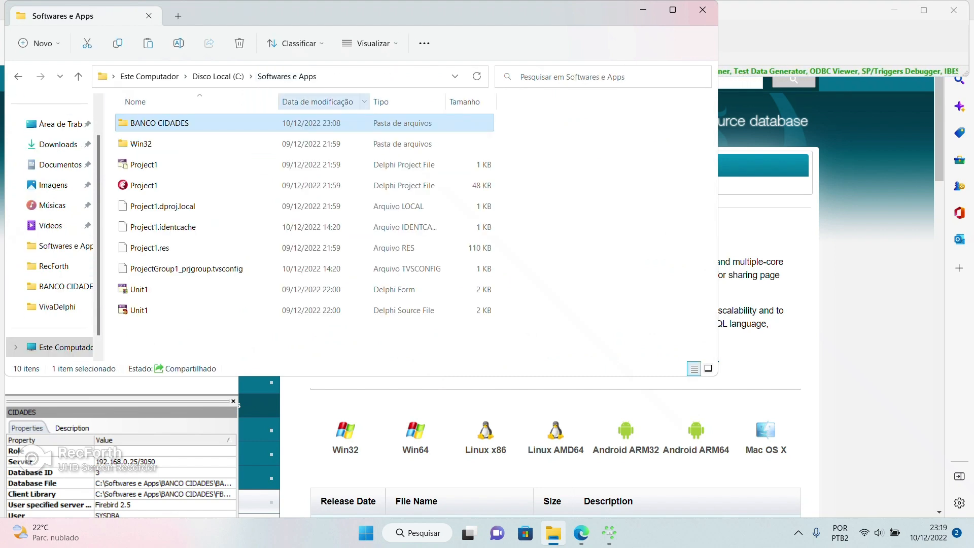
pyautogui.hotkey('ctrl', 'v')
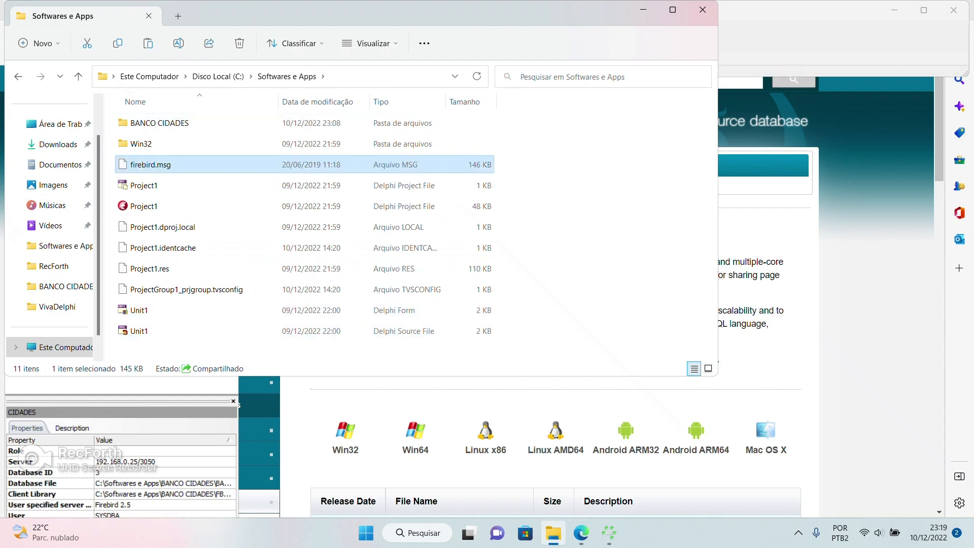
pyautogui.click(703, 9)
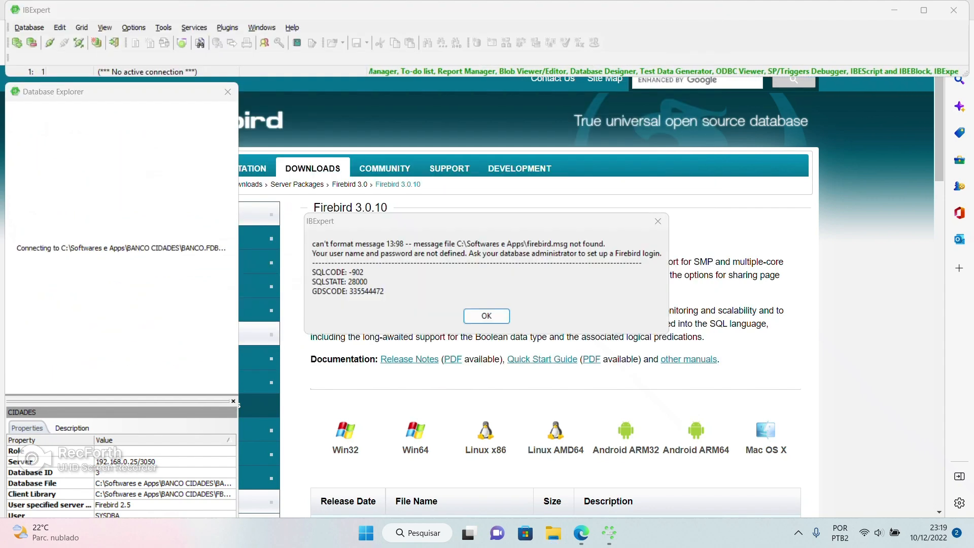
# Dismiss the login errors from a second failed connection attempt to CIDADES
pyautogui.press('Return')
pyautogui.doubleClick(42, 136)
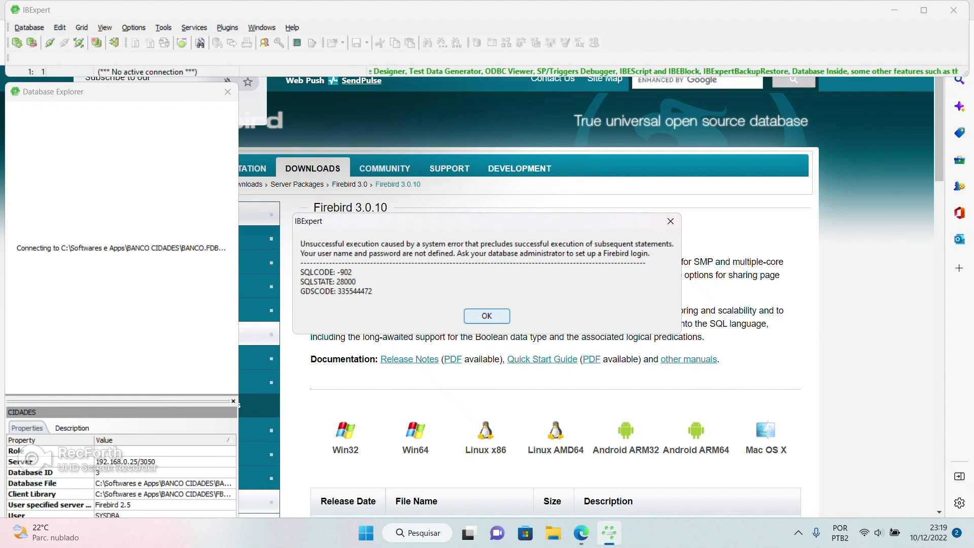
pyautogui.click(487, 316)
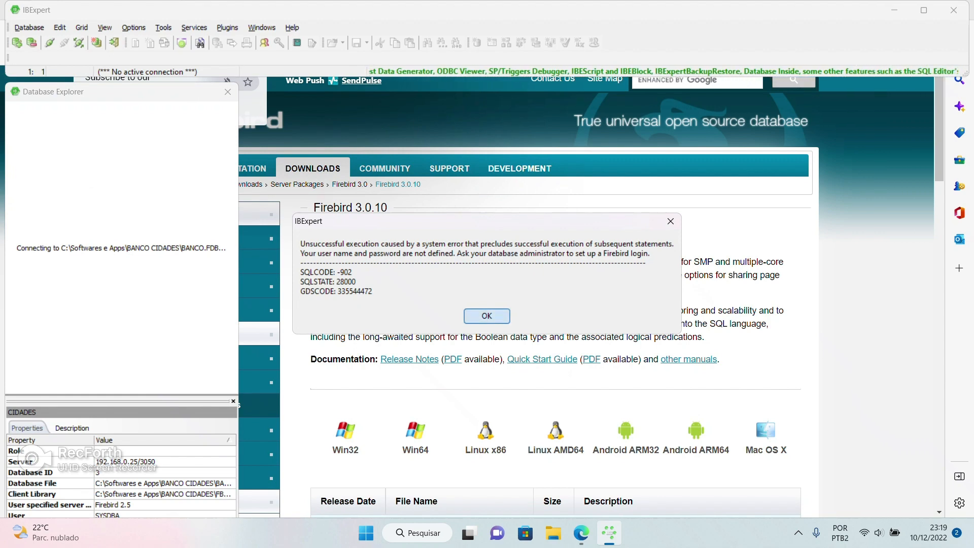
# Clone the CIDADES registration into CIDADES Copy with an edited login password
pyautogui.rightClick(50, 137)
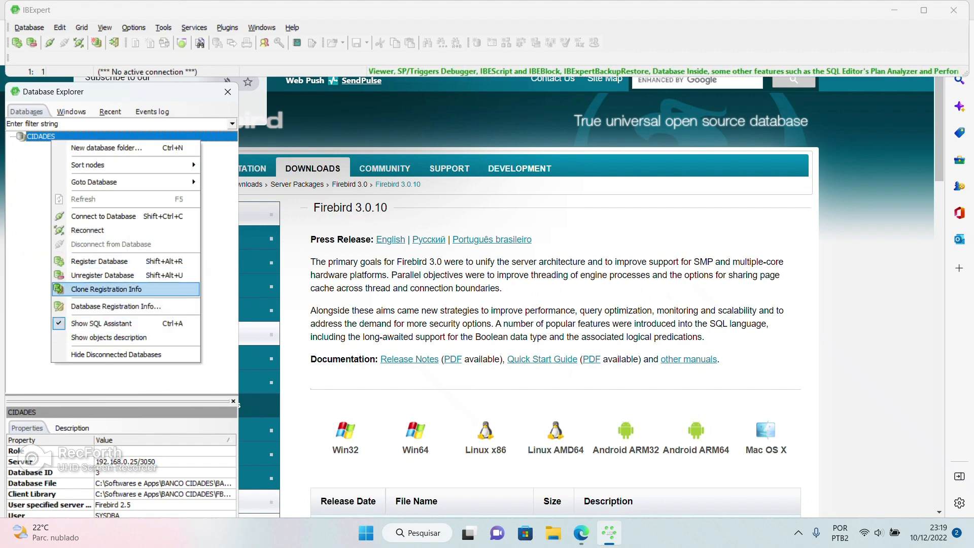
pyautogui.click(106, 288)
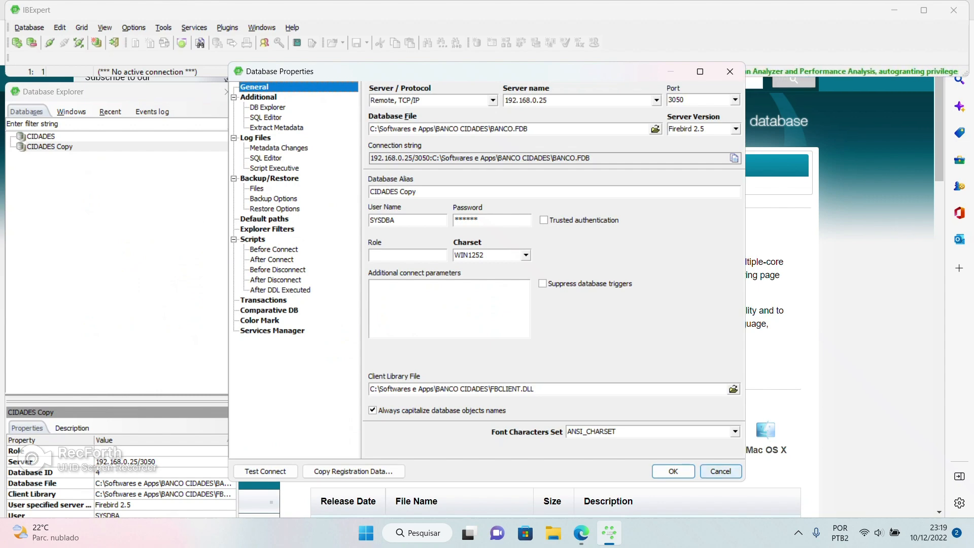
pyautogui.click(478, 219)
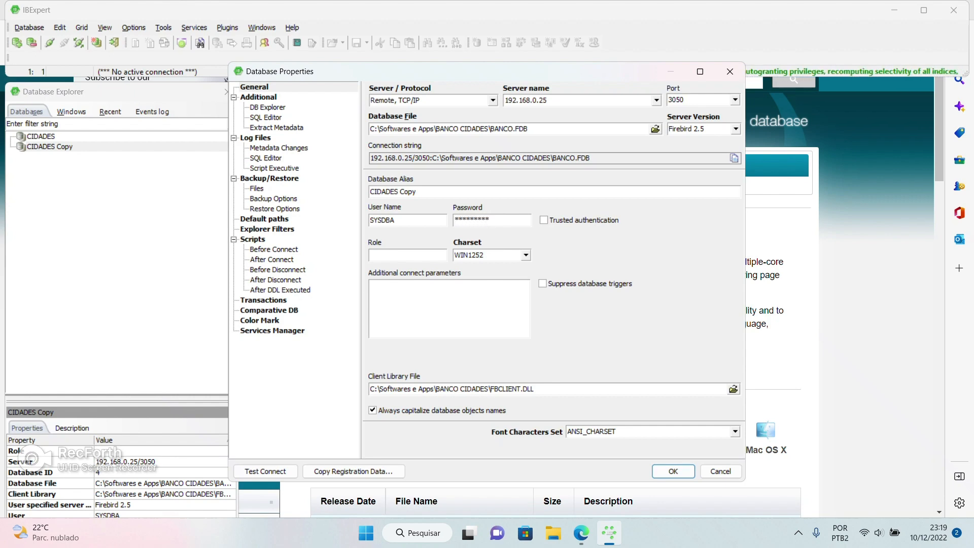
pyautogui.press('Return')
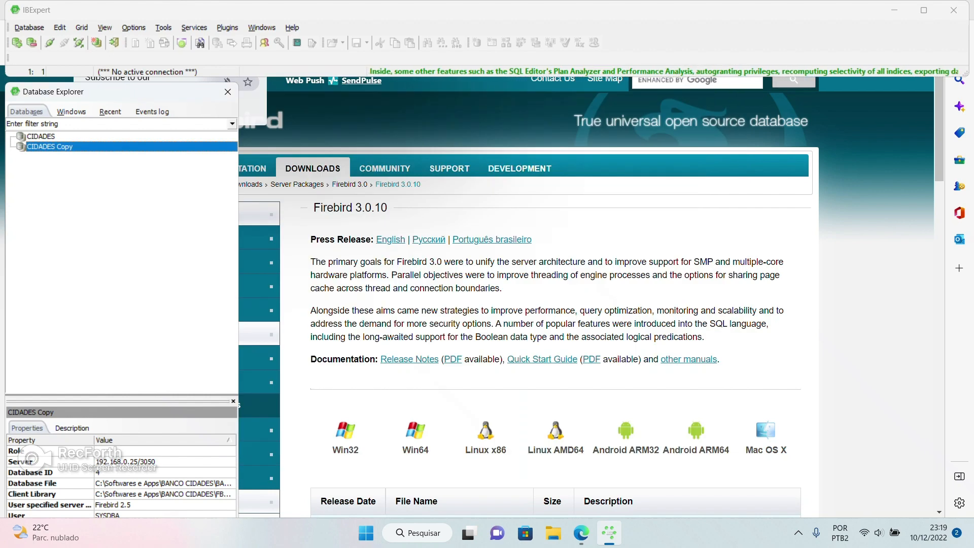
# Unregister the CIDADES Copy registration and confirm its removal
pyautogui.rightClick(49, 147)
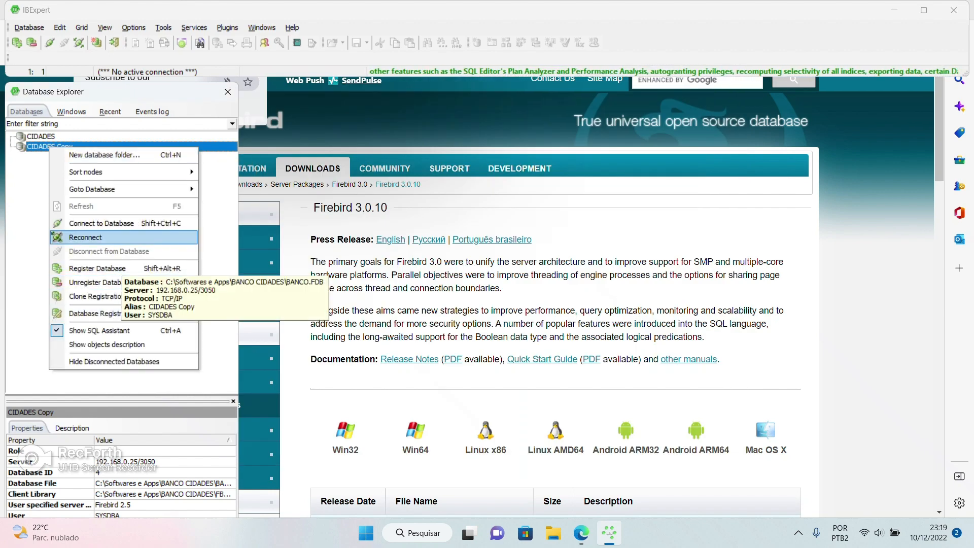
pyautogui.click(94, 282)
pyautogui.click(461, 298)
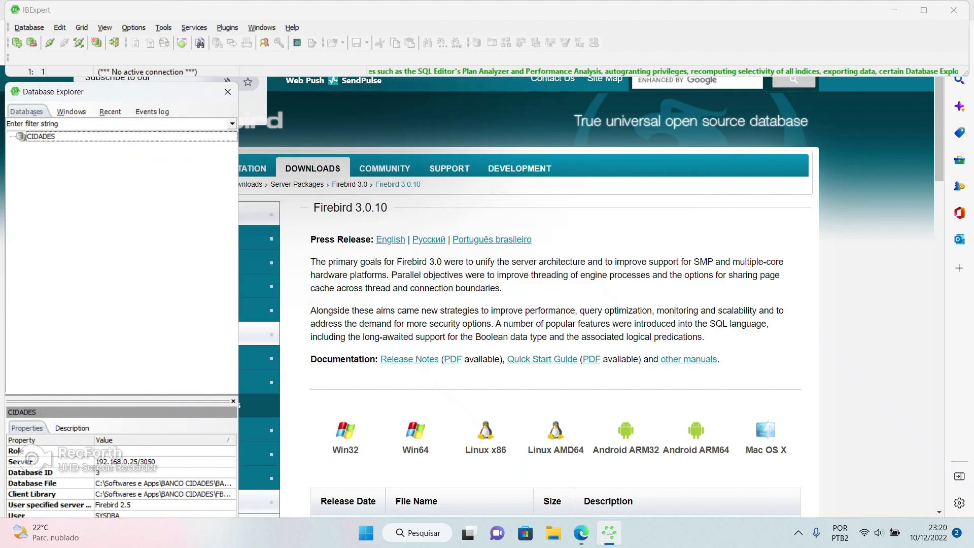
# Correct the CIDADES login password in Registration Info and connect to the database
pyautogui.rightClick(22, 137)
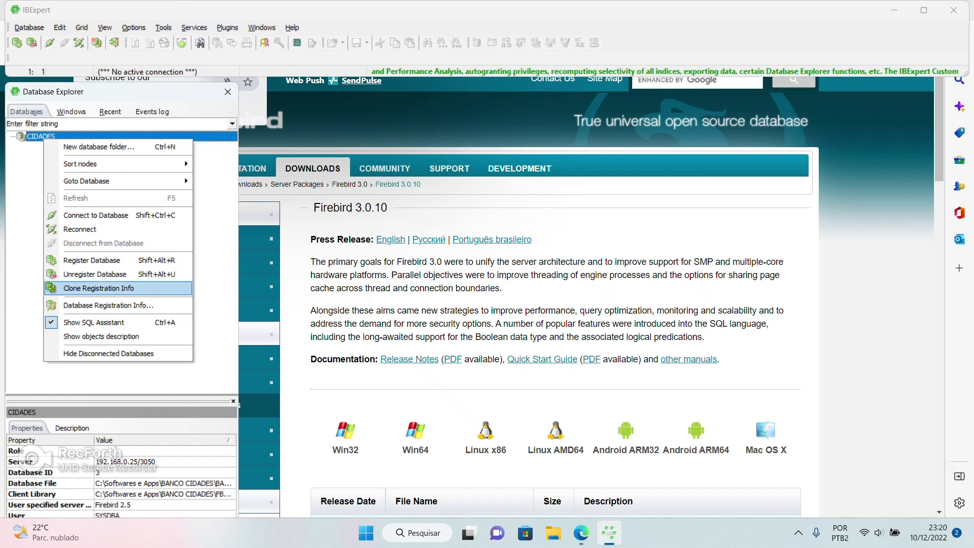
pyautogui.click(108, 305)
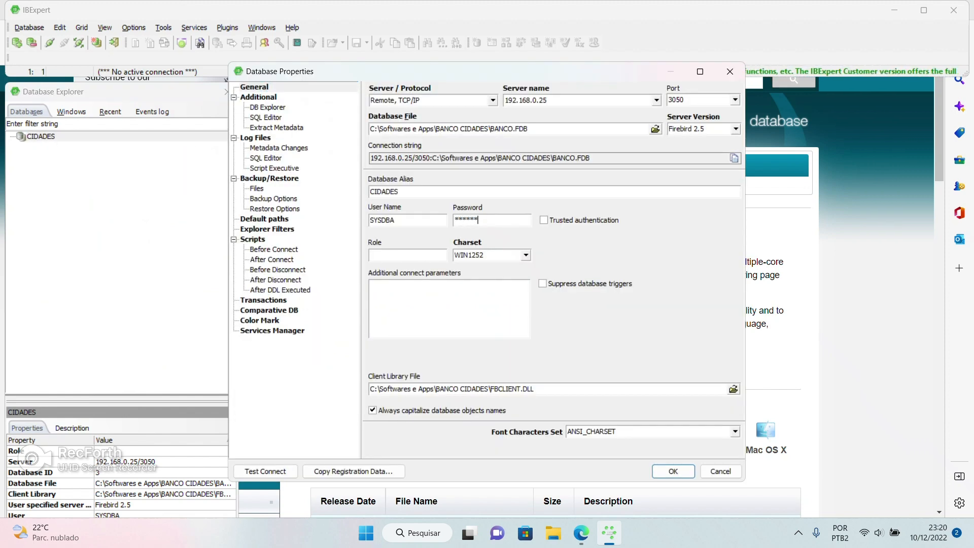
pyautogui.press('Return')
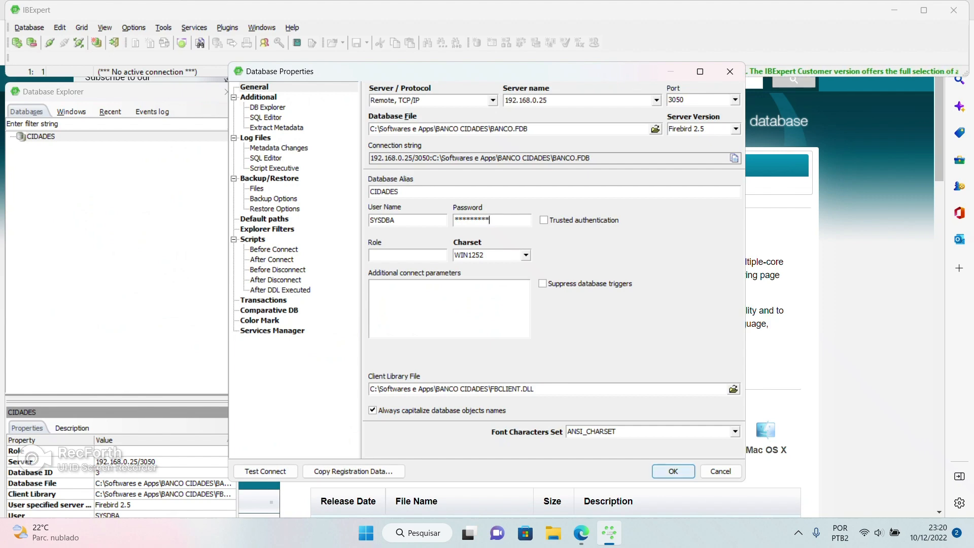
pyautogui.doubleClick(41, 137)
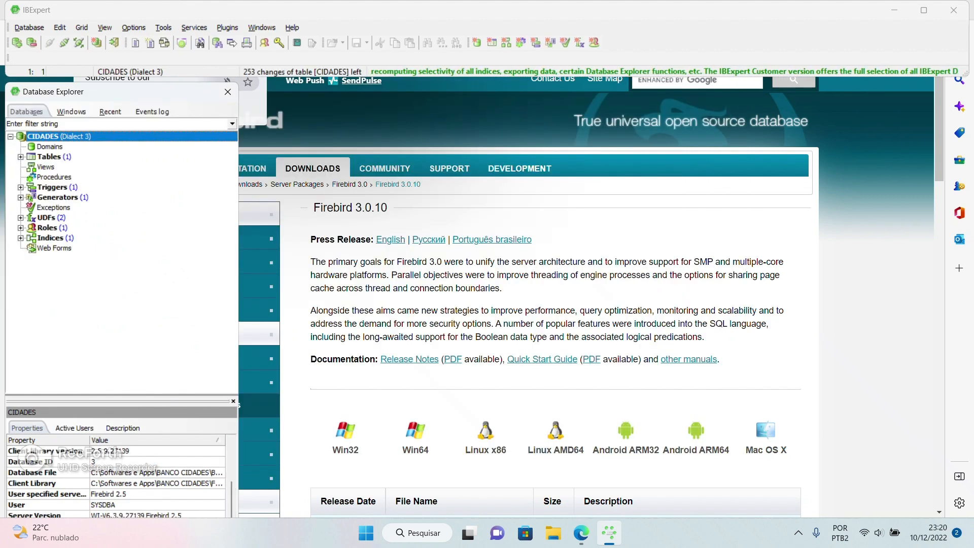
# Open the CIDADES table to check ID_CIDADE INTEGER and NOME VARCHAR(100), then close it
pyautogui.click(20, 157)
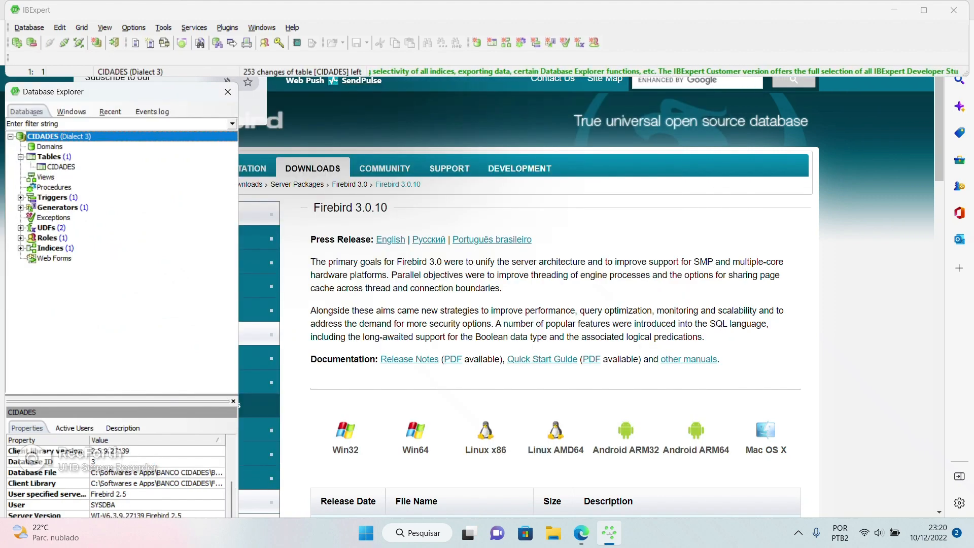
pyautogui.click(61, 167)
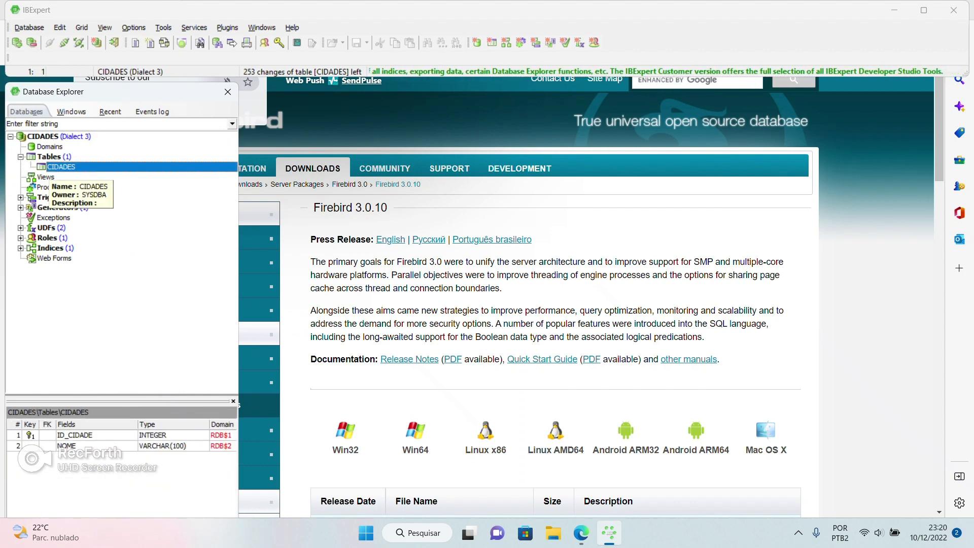
pyautogui.doubleClick(61, 167)
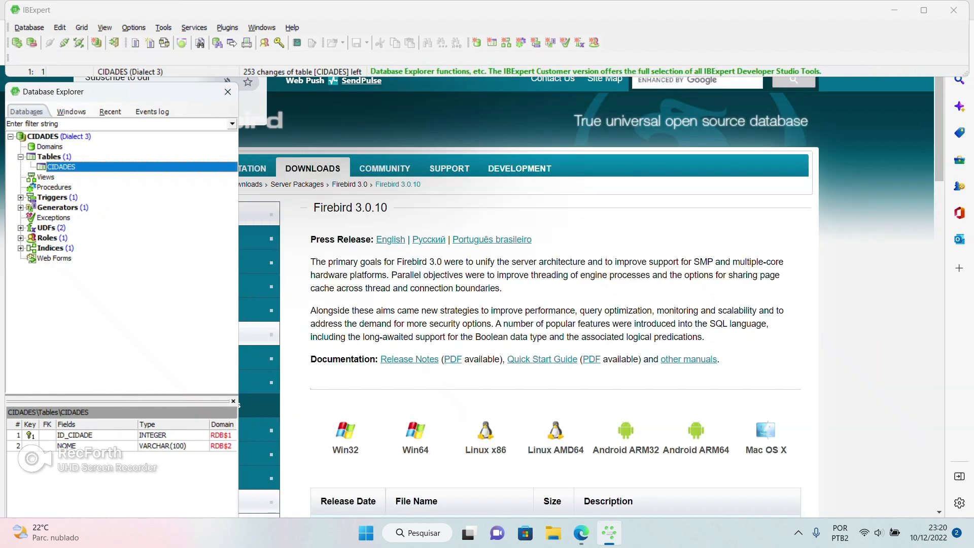
pyautogui.click(10, 136)
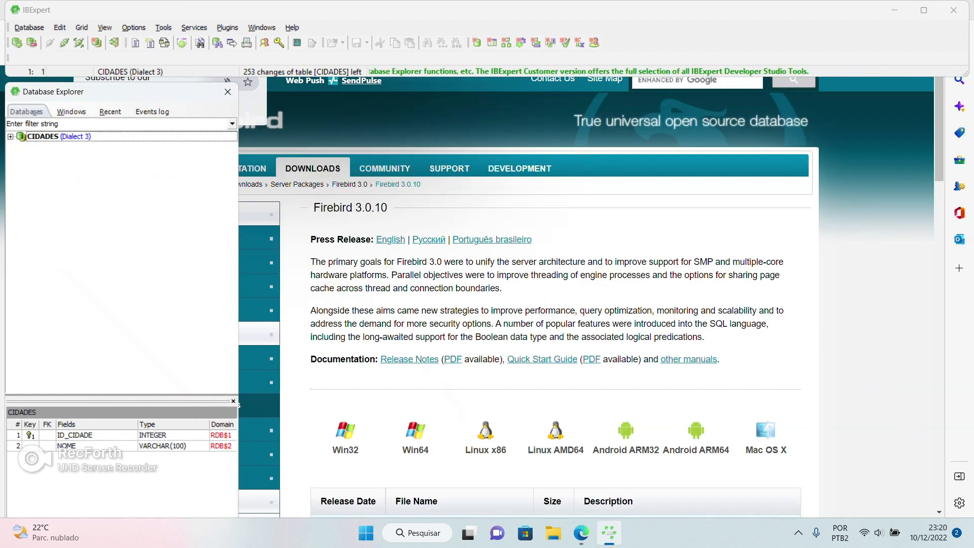
# Check the CIDADES database's server address in the Properties panel
pyautogui.rightClick(42, 138)
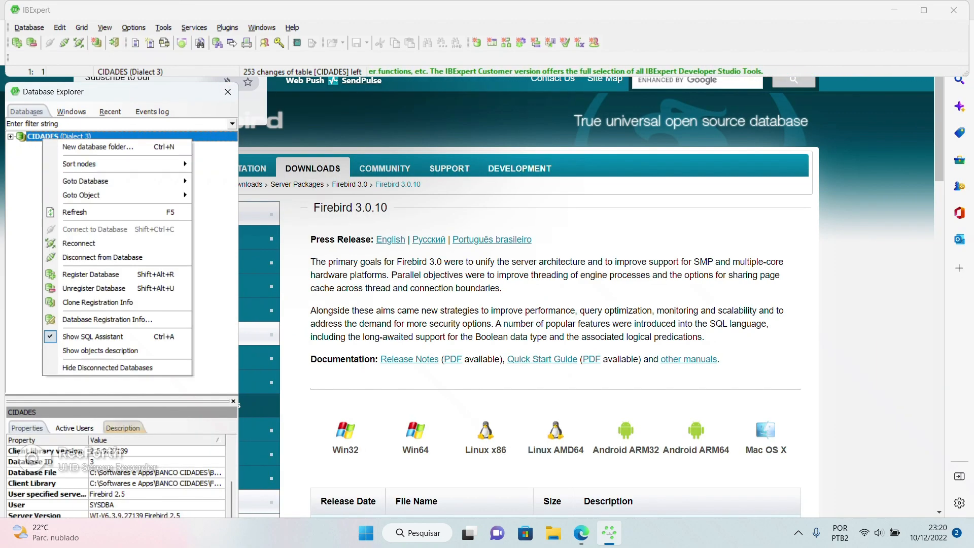
pyautogui.click(111, 461)
pyautogui.scroll(2, 116, 472)
pyautogui.click(116, 494)
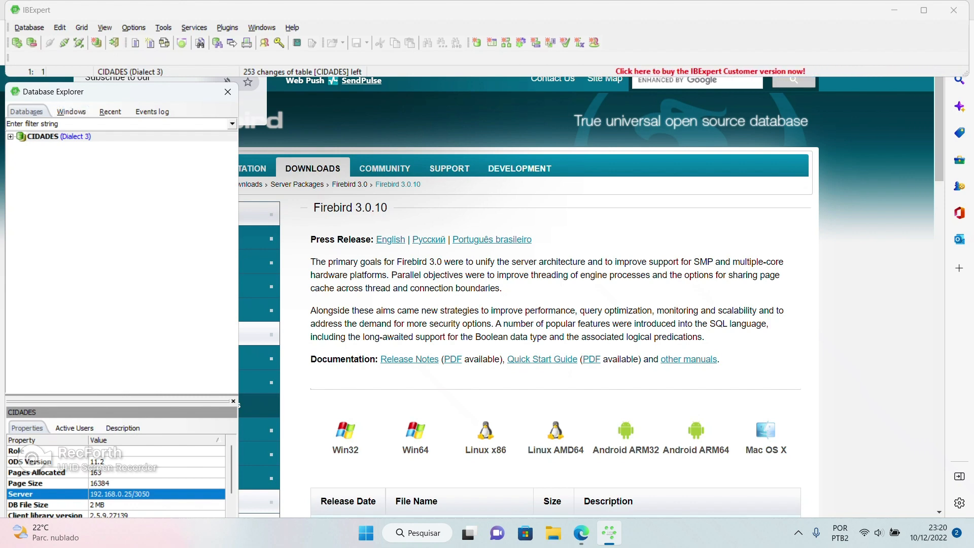
# Expand the CIDADES database tree to list its objects, including the CIDADES table
pyautogui.doubleClick(43, 136)
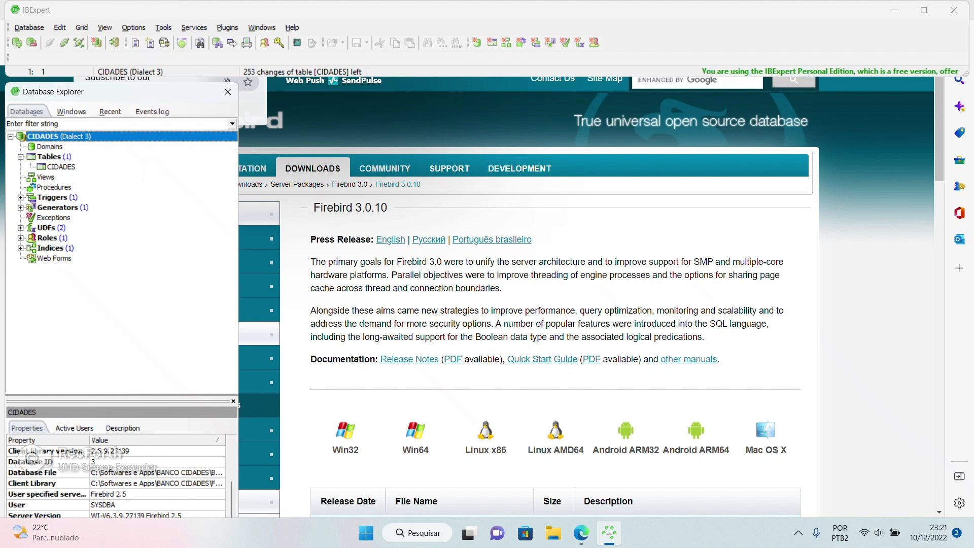
pyautogui.click(798, 533)
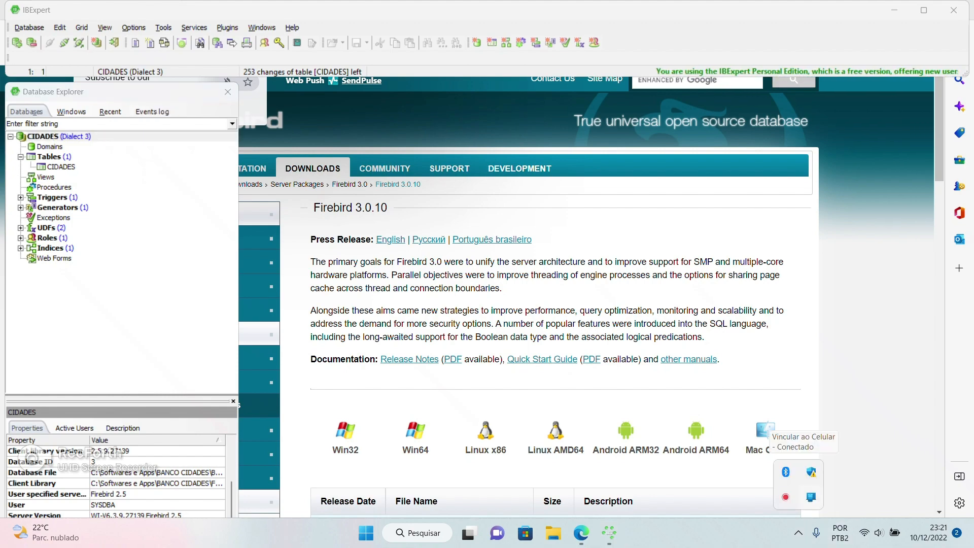
pyautogui.click(785, 497)
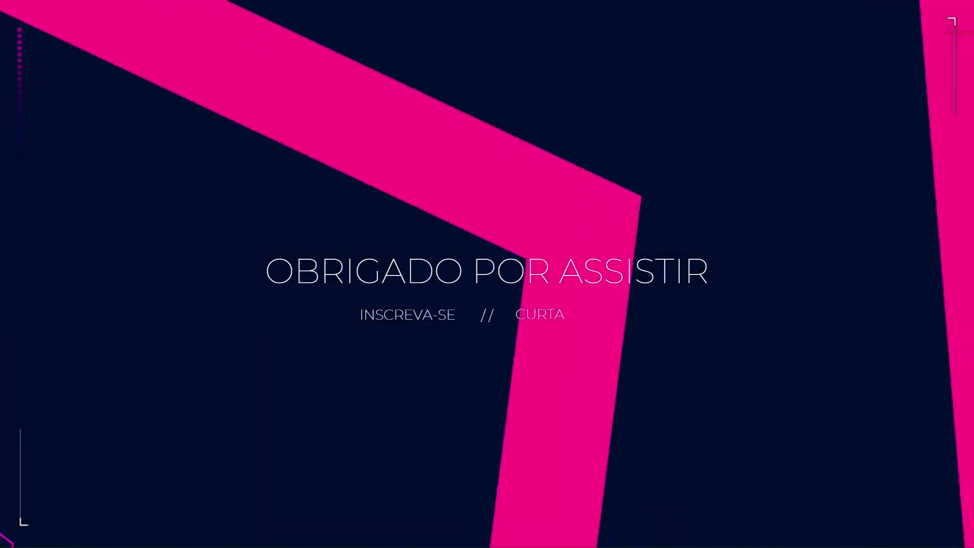